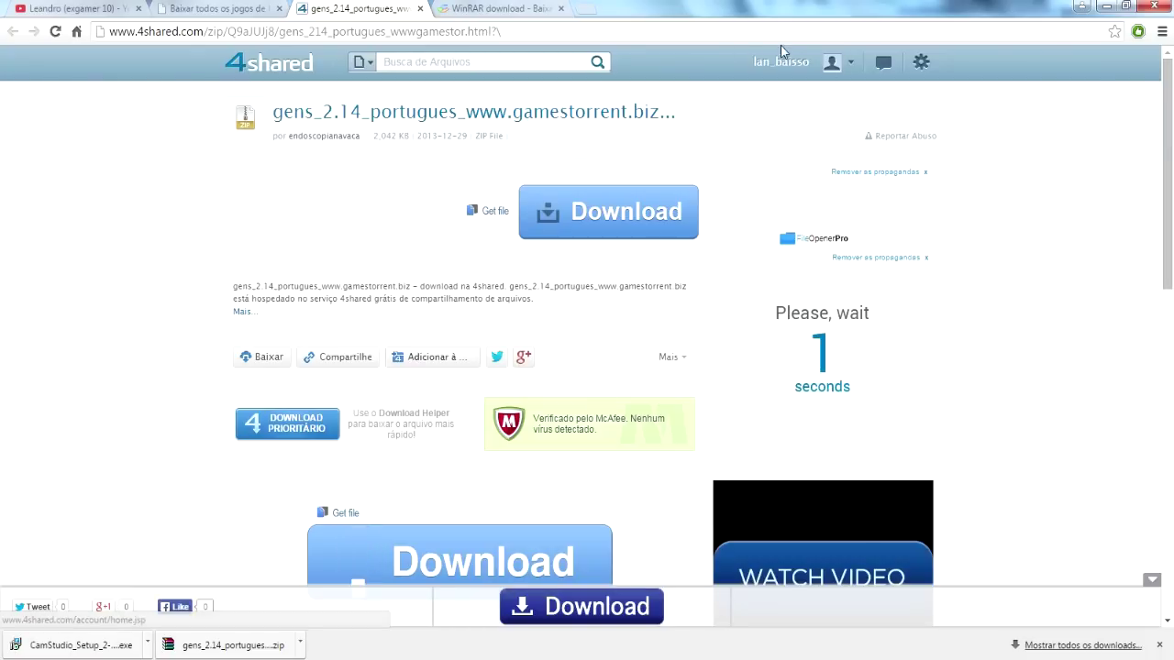
# Download the gens_2.14_portugues zip from 4shared with the free download option, closing the pop-up window that opens.
pyautogui.click(264, 359)
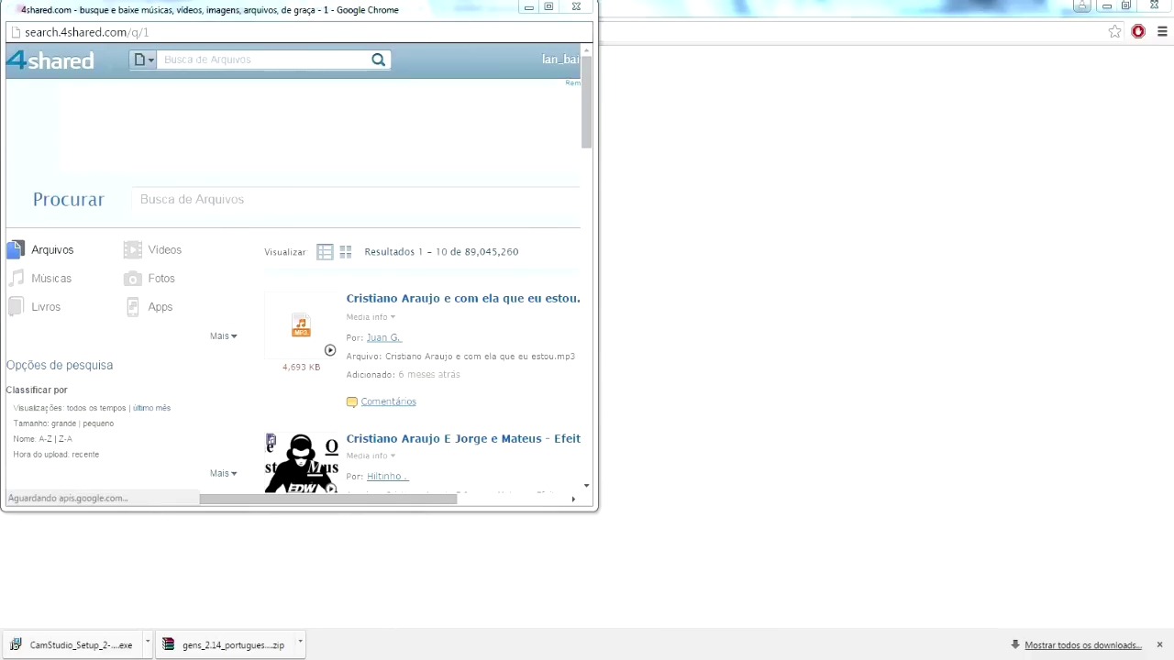
pyautogui.moveTo(189, 13); pyautogui.dragTo(407, 12)
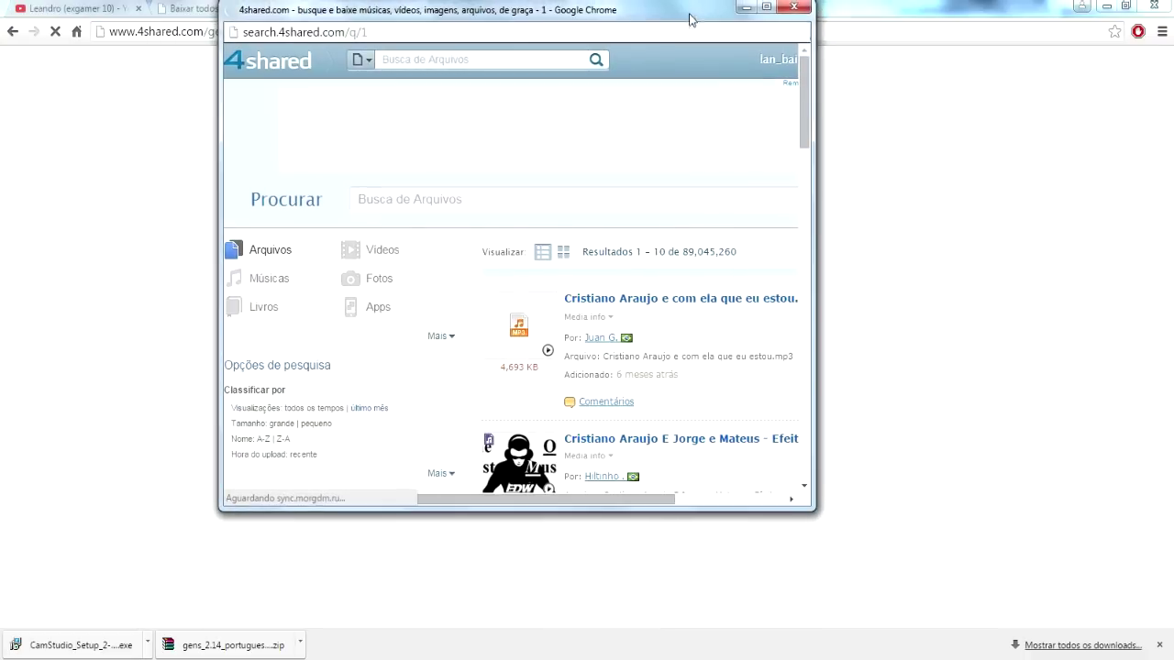
pyautogui.click(801, 11)
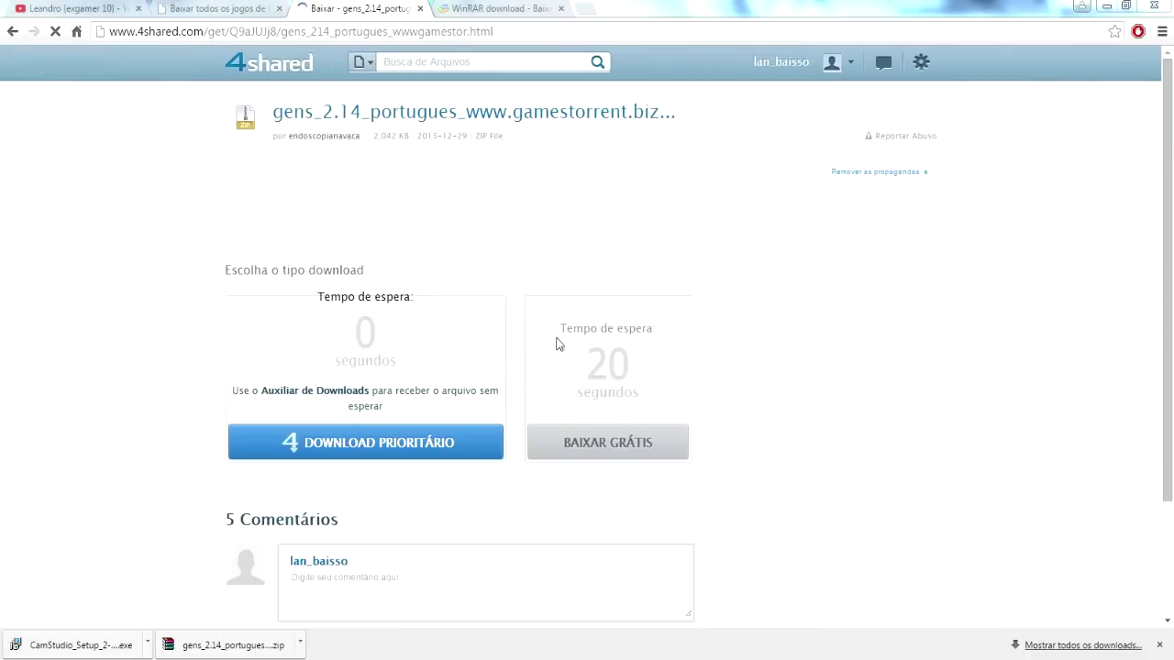
pyautogui.click(599, 447)
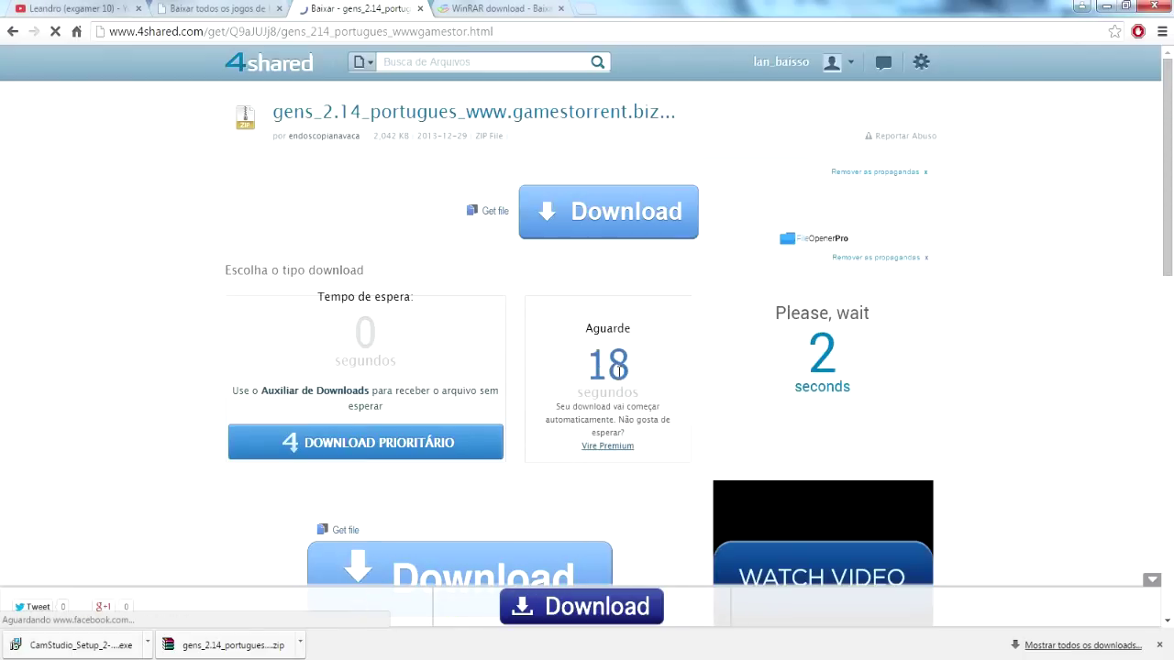
pyautogui.scroll(-3, 546, 401)
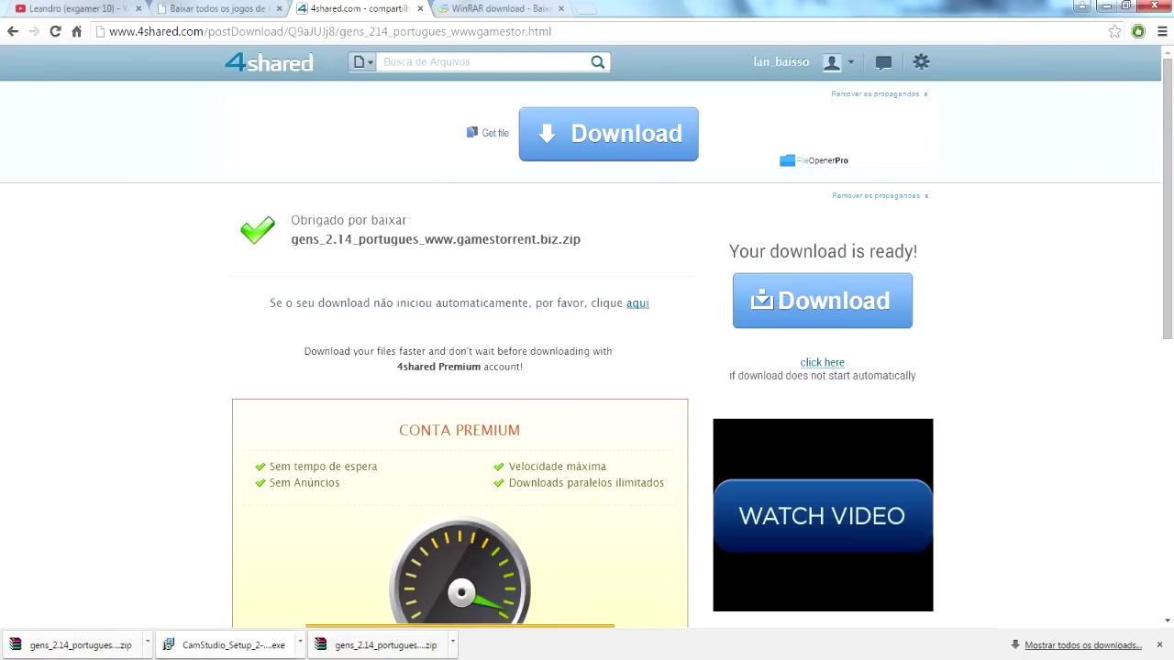
# Switch to Windows Explorer and extract the gens_2.14_portugues archive directly into the emuladores e jogos de consoles folder on drive E.
pyautogui.hotkey('alt', 'Tab')
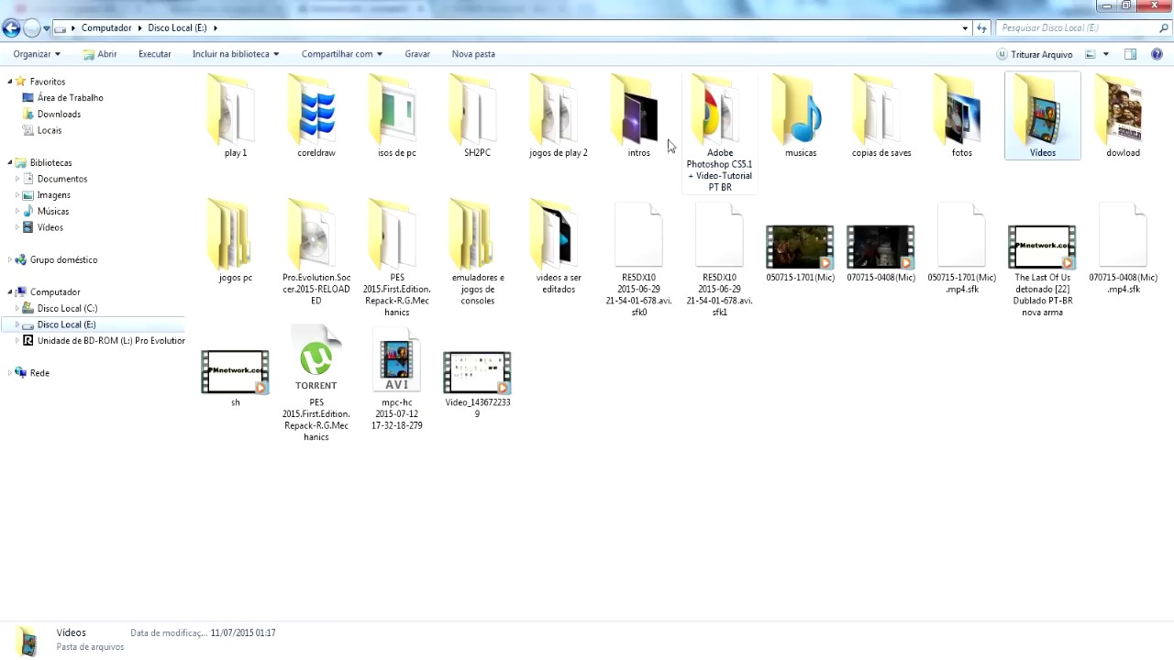
pyautogui.doubleClick(474, 237)
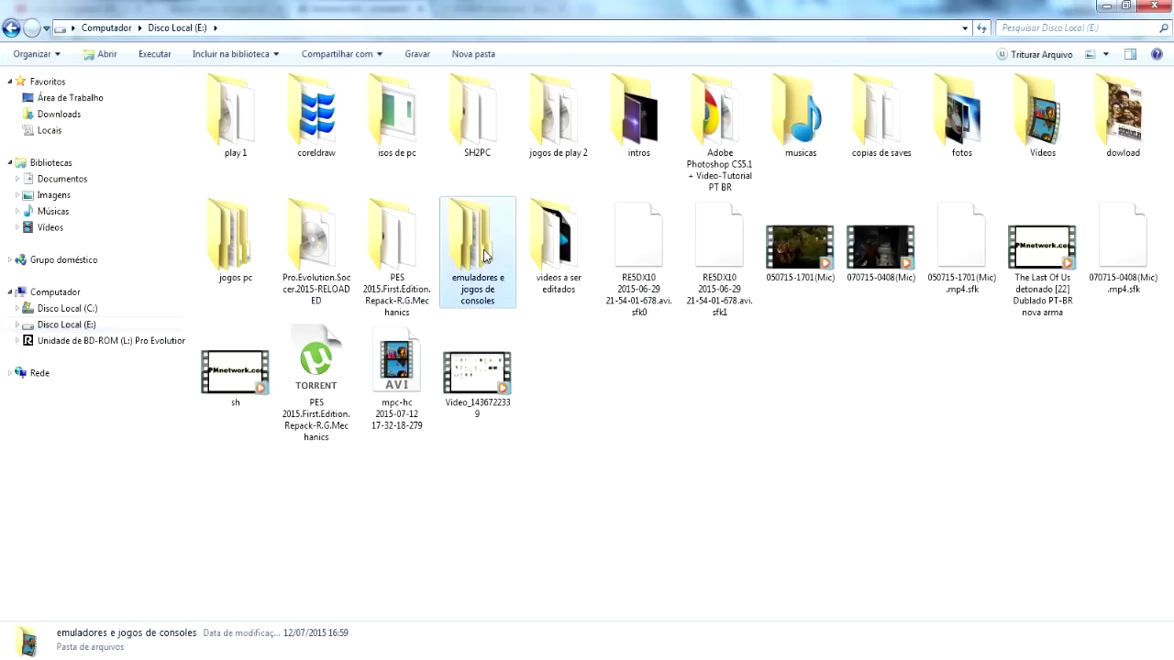
pyautogui.click(328, 114)
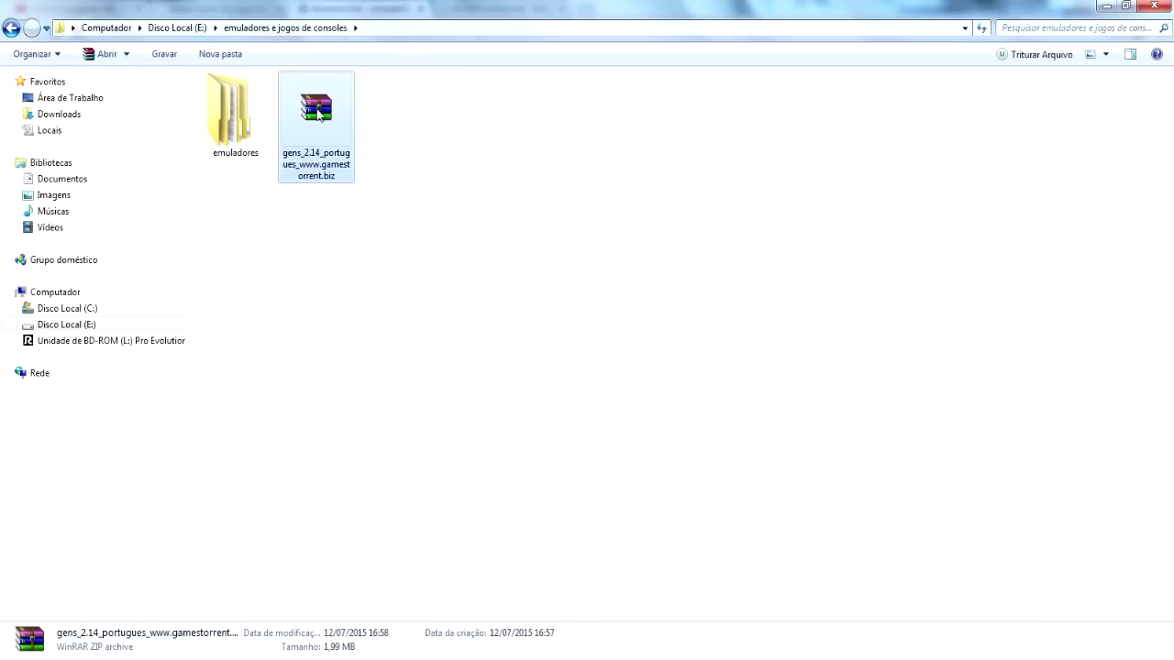
pyautogui.rightClick(318, 110)
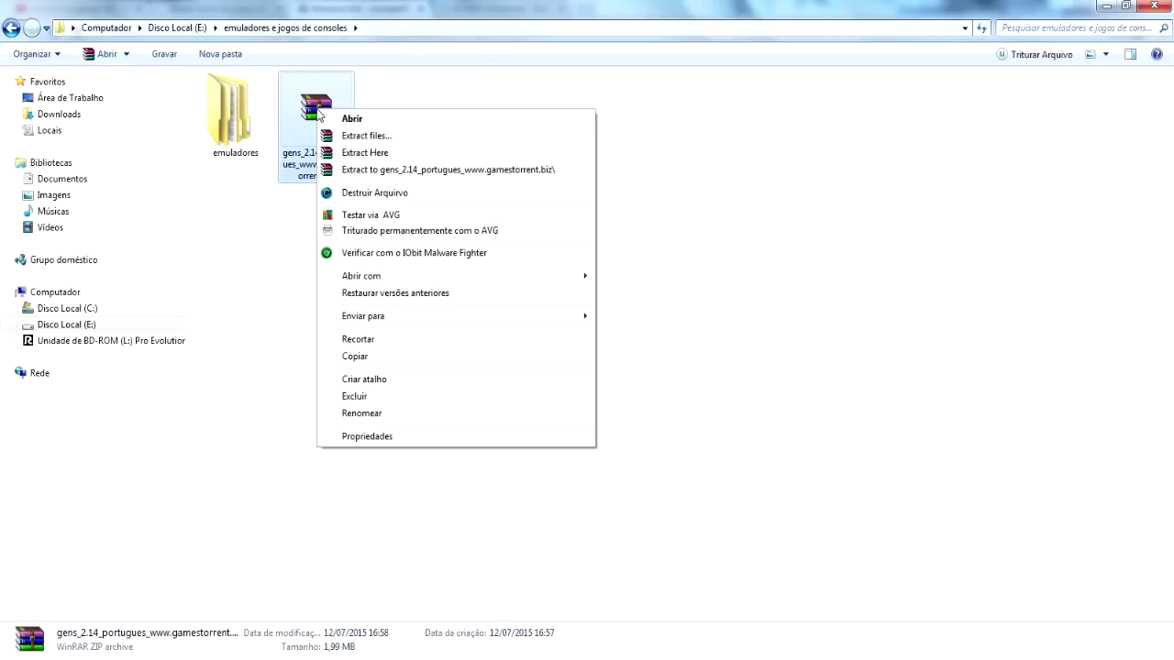
pyautogui.click(366, 154)
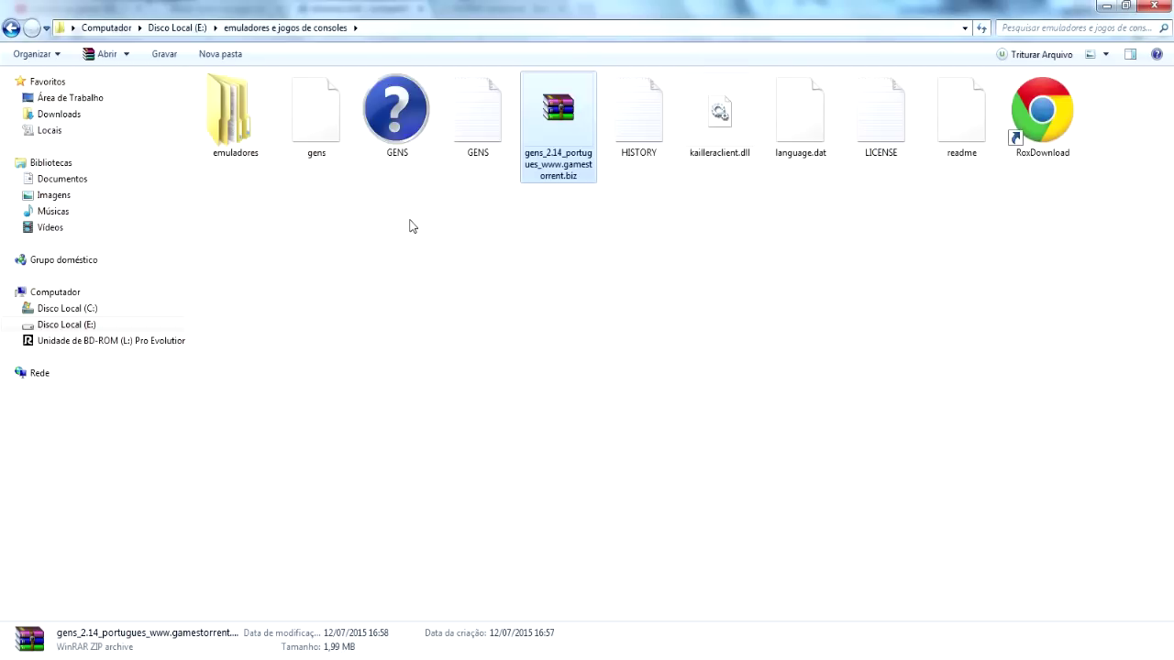
# Launch the extracted gens application, move its window away from the screen corner, and close the emulator.
pyautogui.click(325, 120)
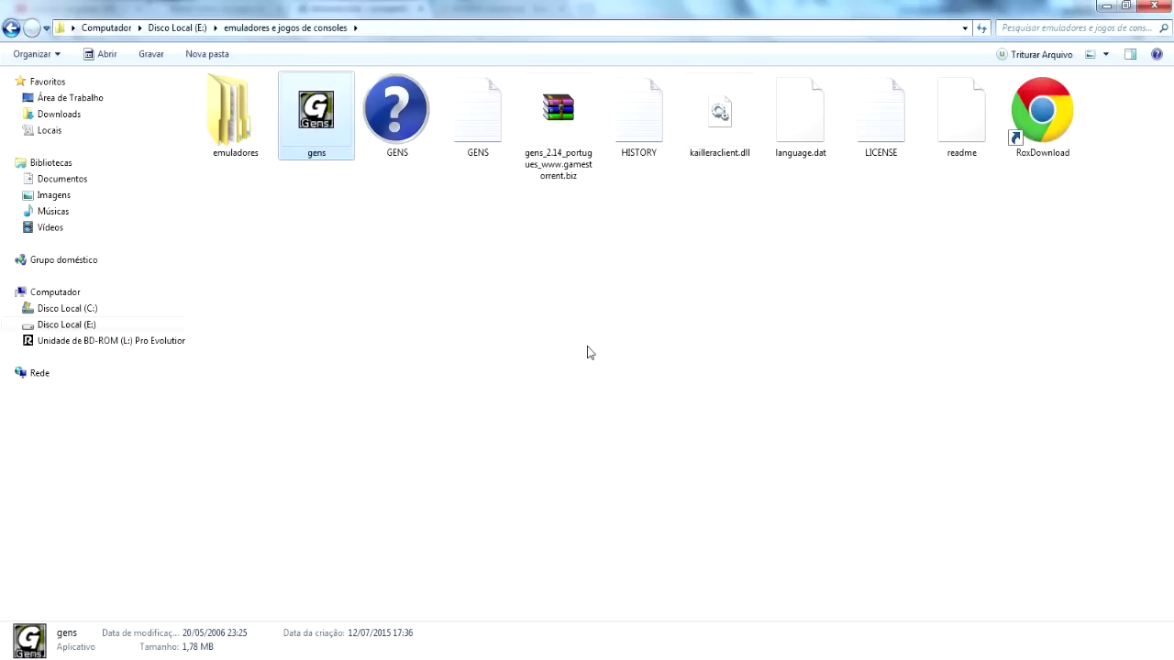
pyautogui.doubleClick(320, 138)
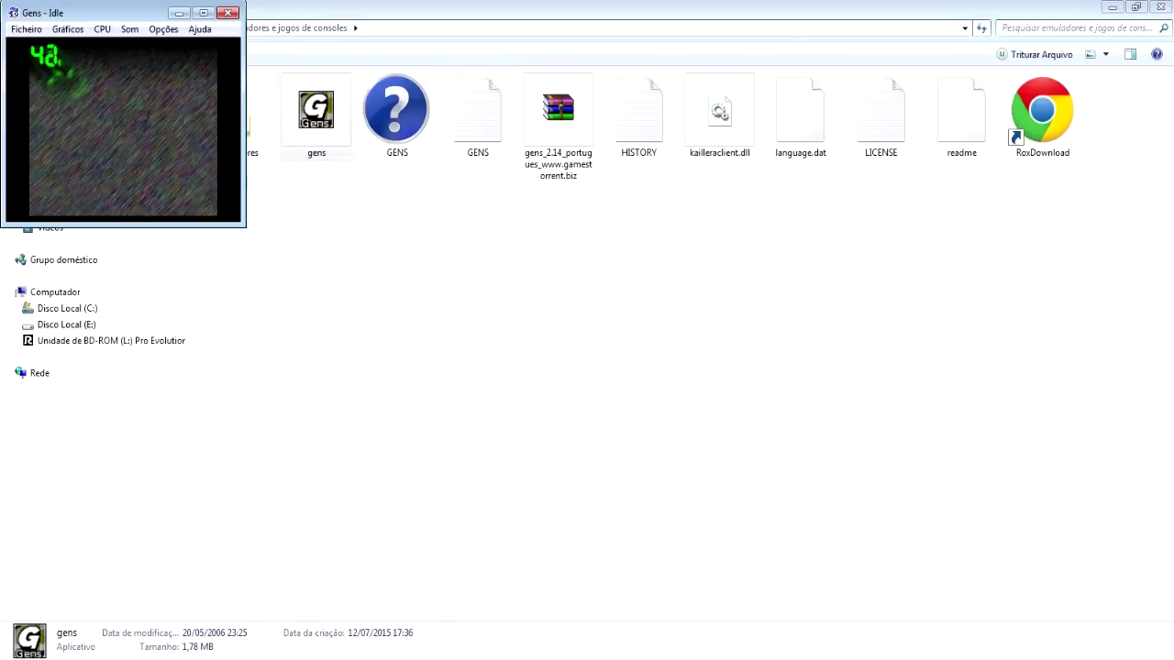
pyautogui.moveTo(92, 13); pyautogui.dragTo(473, 128)
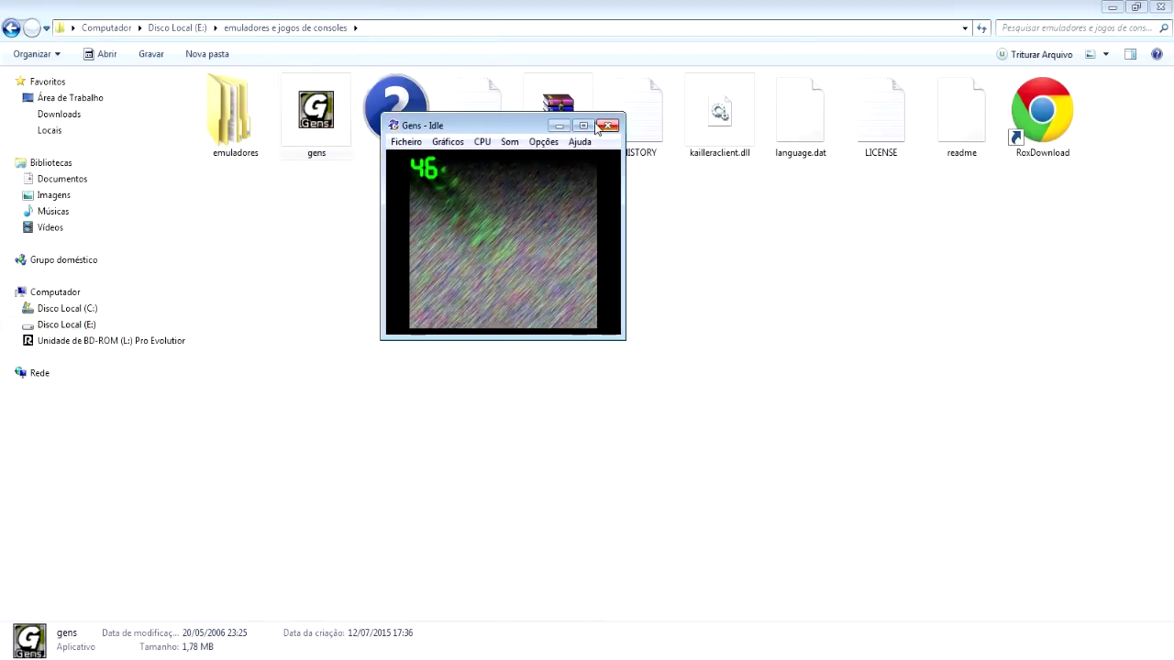
pyautogui.moveTo(466, 124); pyautogui.dragTo(407, 137)
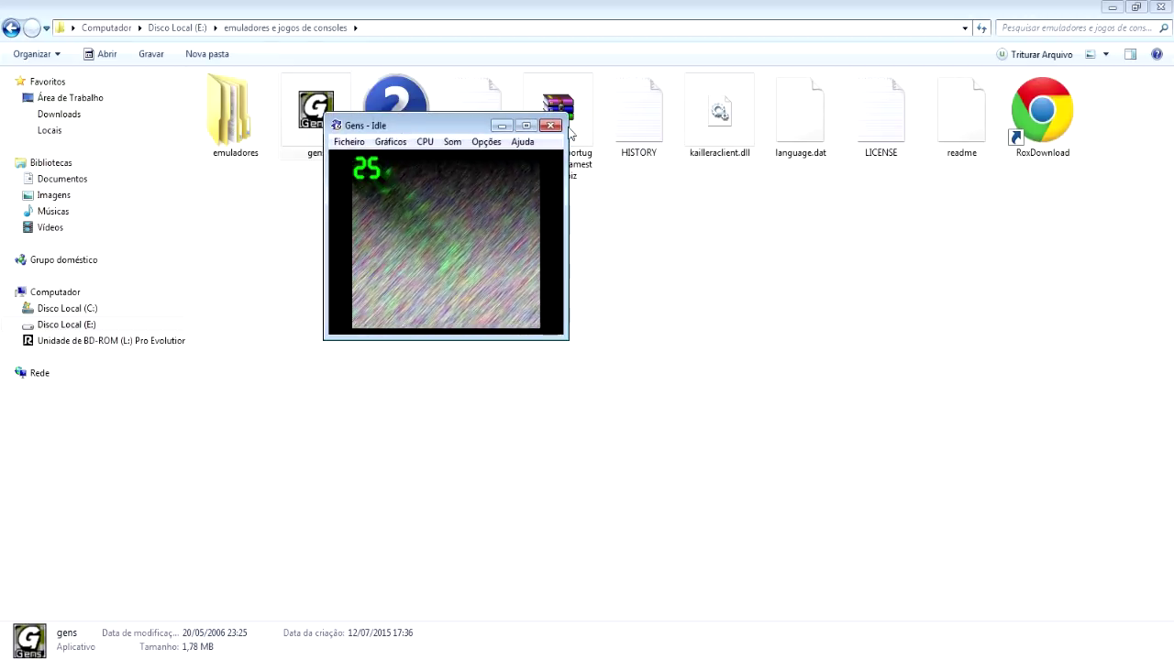
pyautogui.hotkey('alt', 'Return')
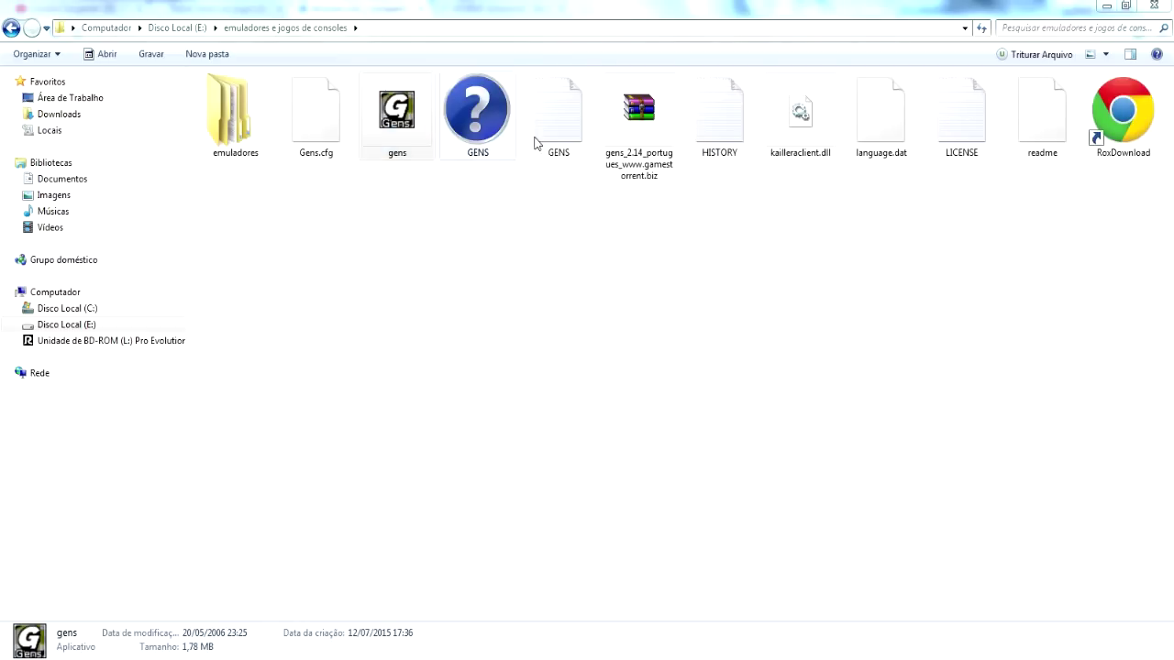
# Open the emuladores folder, switch to Chrome, and close the finished 4shared download page to return to the gamestorrent.biz Mega Drive page.
pyautogui.doubleClick(245, 122)
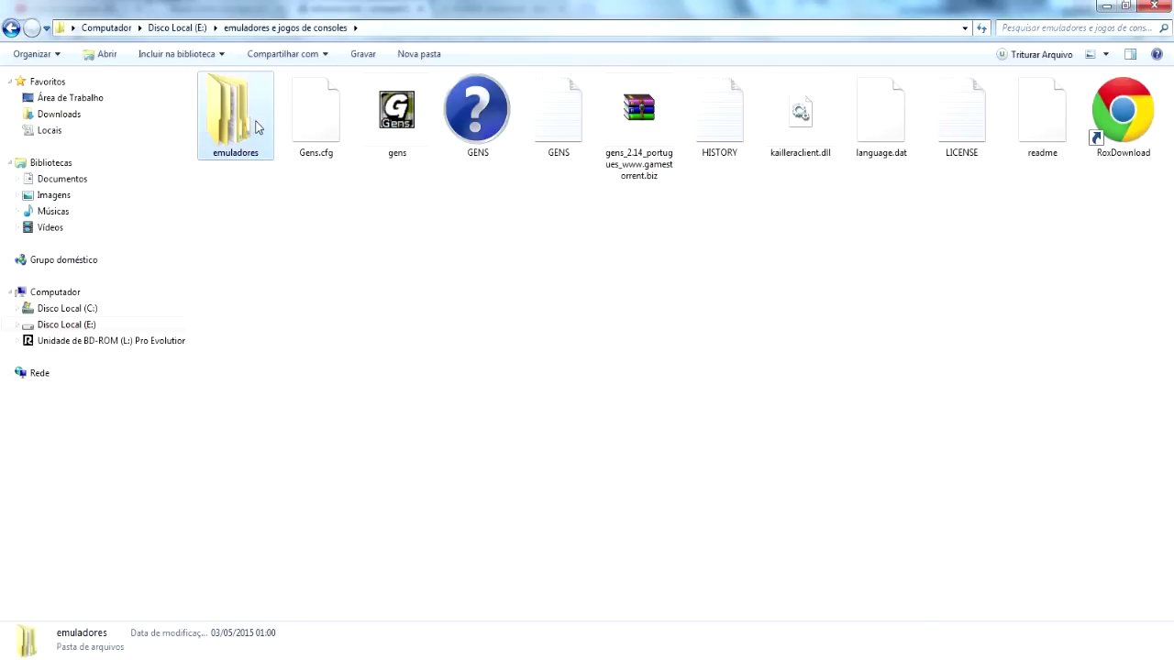
pyautogui.hotkey('alt', 'Tab')
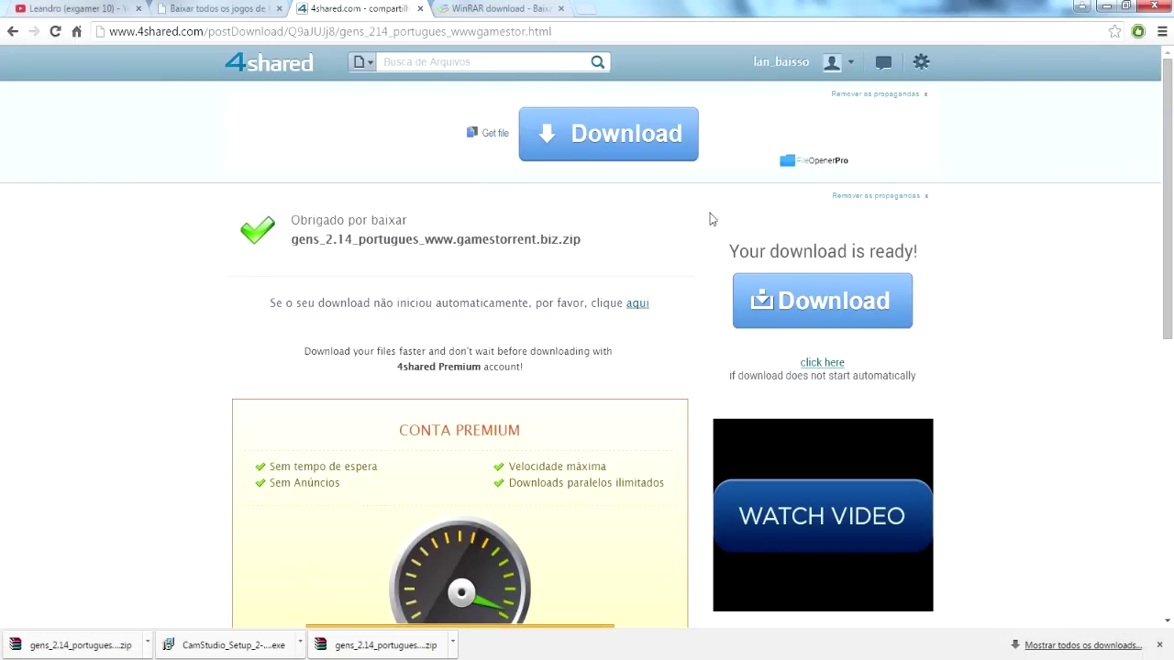
pyautogui.click(420, 8)
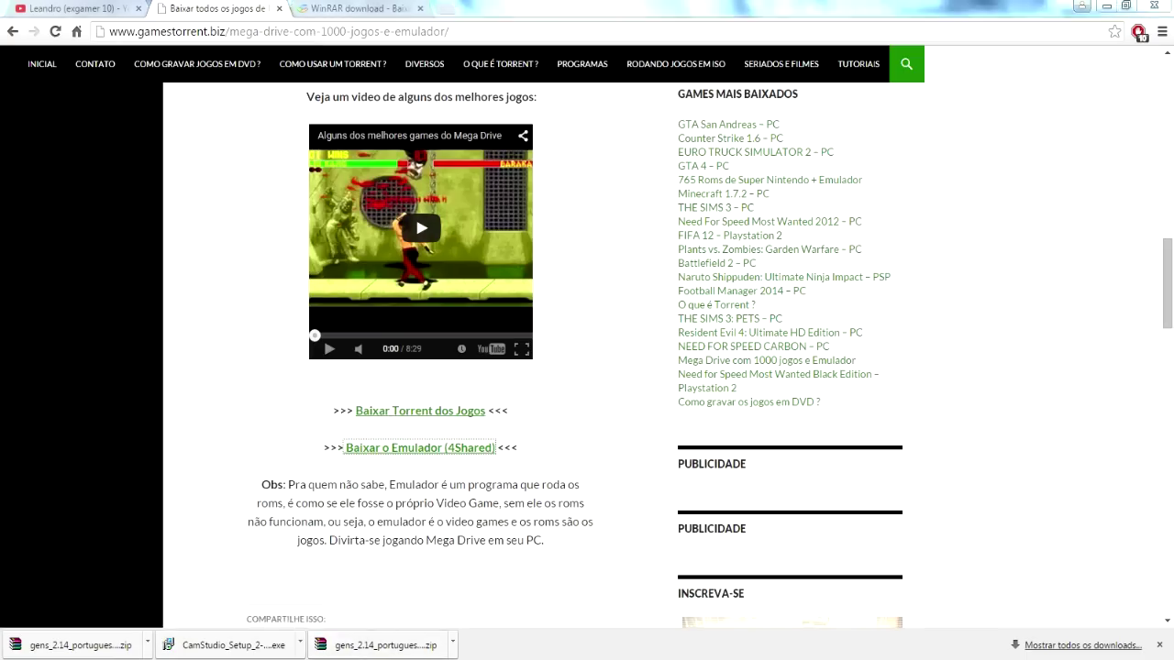
pyautogui.hotkey('alt', 'Tab')
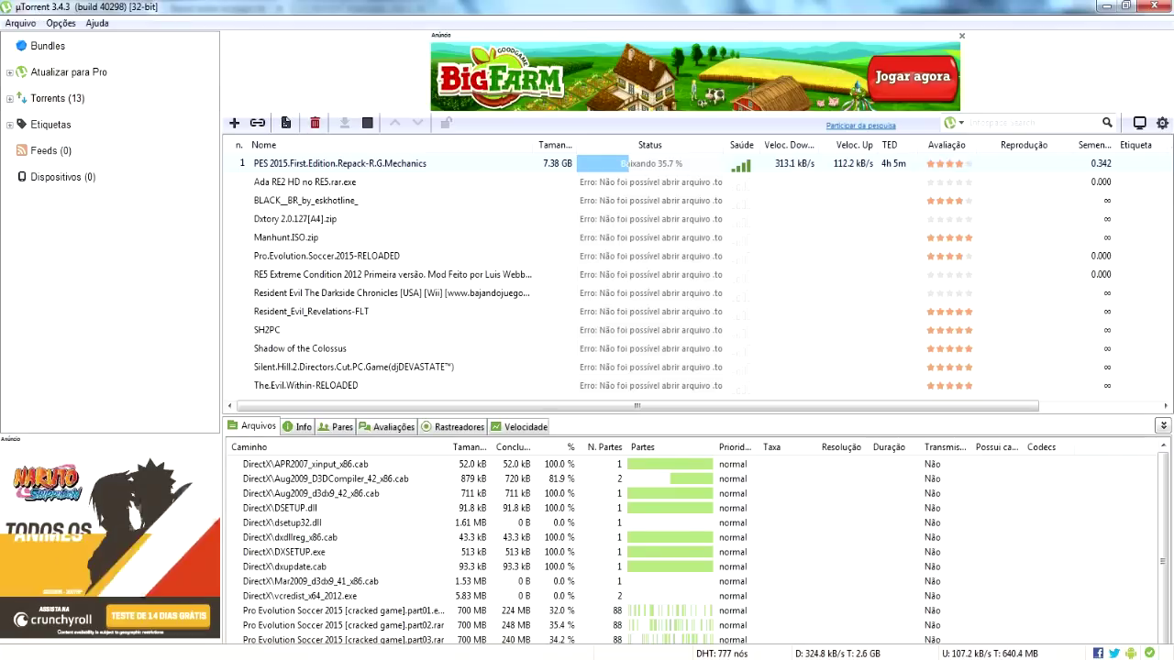
pyautogui.hotkey('alt', 'Tab')
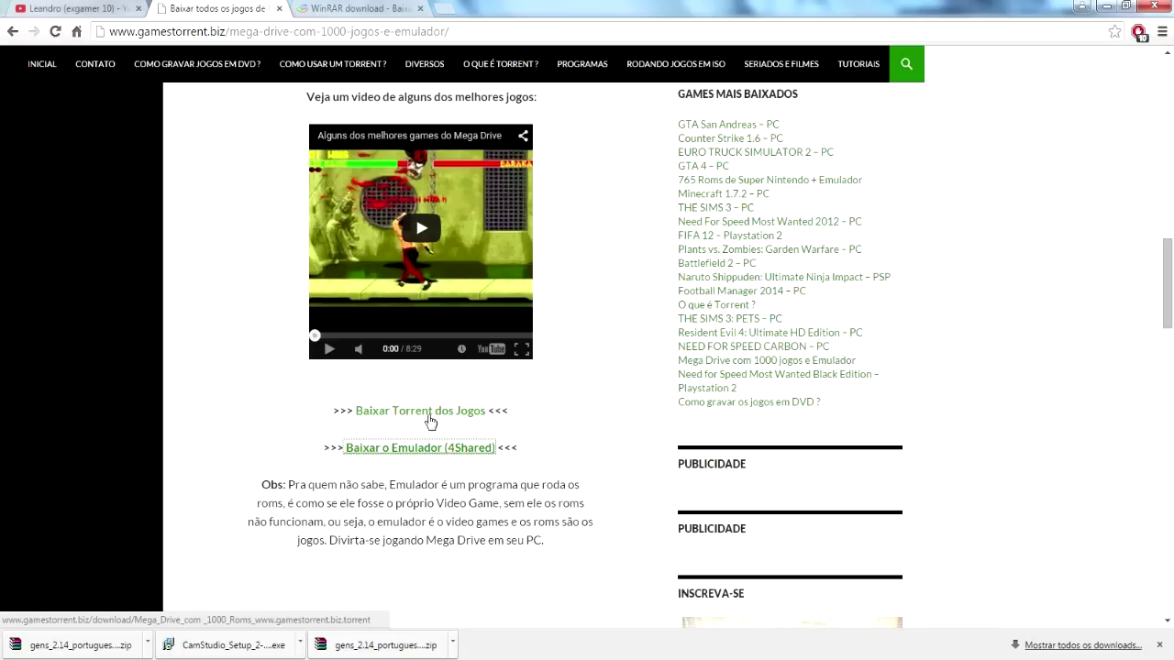
# Download the Mega Drive games torrent, open it in µTorrent, check its full file names, and close the add-torrent dialog and minimize µTorrent.
pyautogui.click(418, 413)
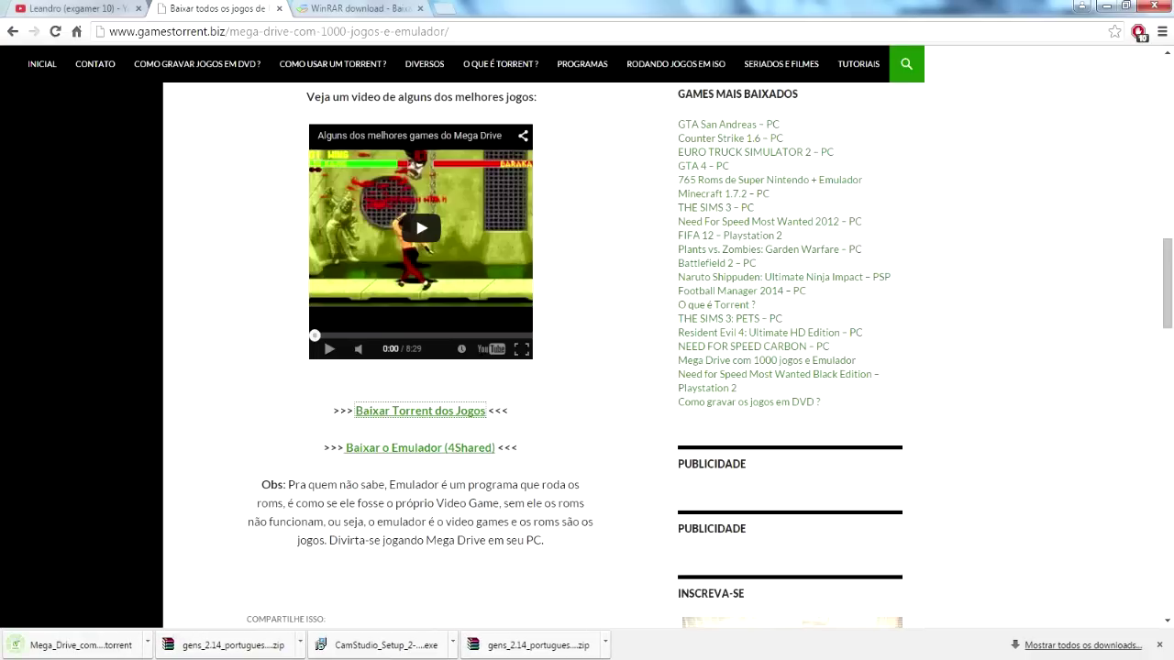
pyautogui.click(32, 648)
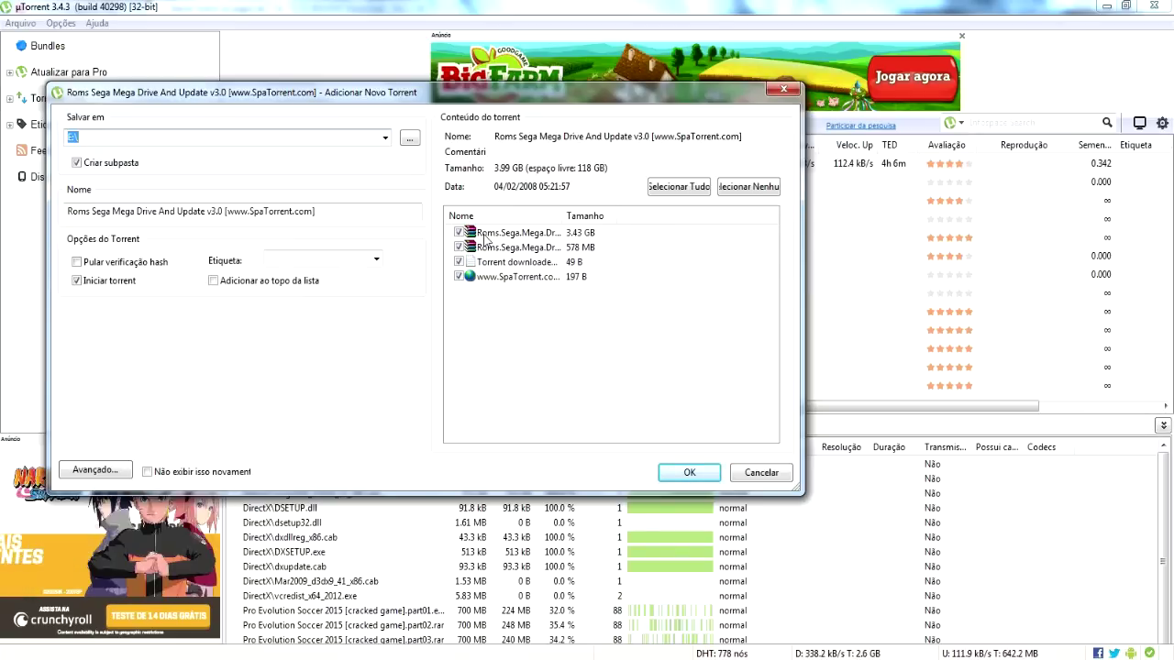
pyautogui.click(473, 239)
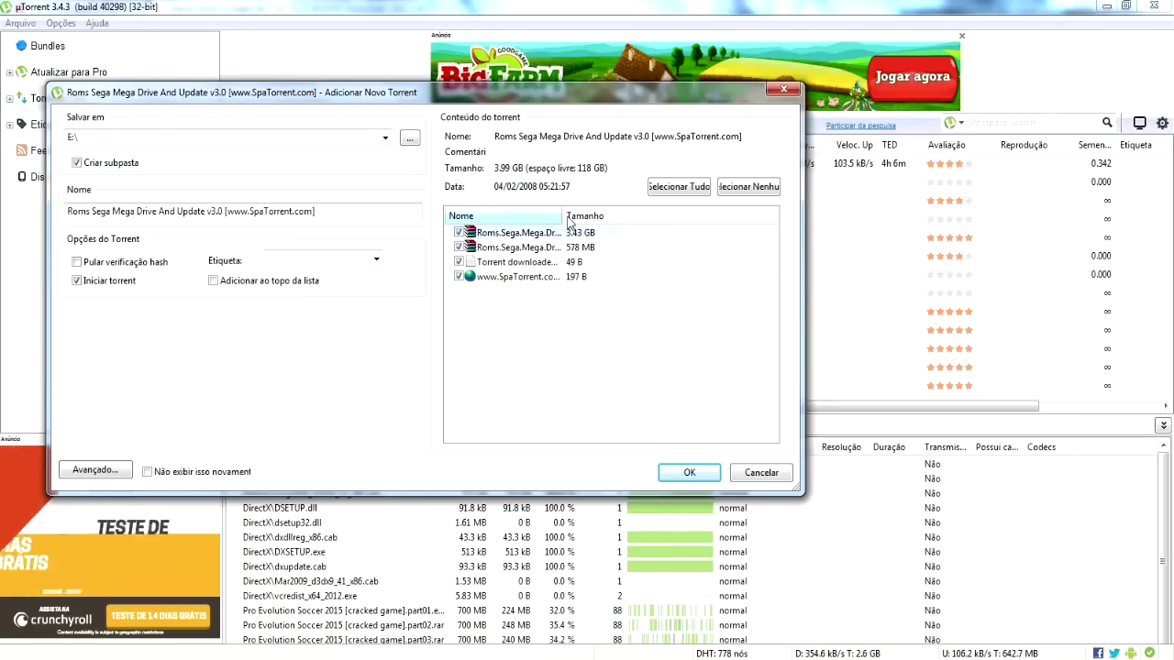
pyautogui.moveTo(570, 215); pyautogui.dragTo(662, 216)
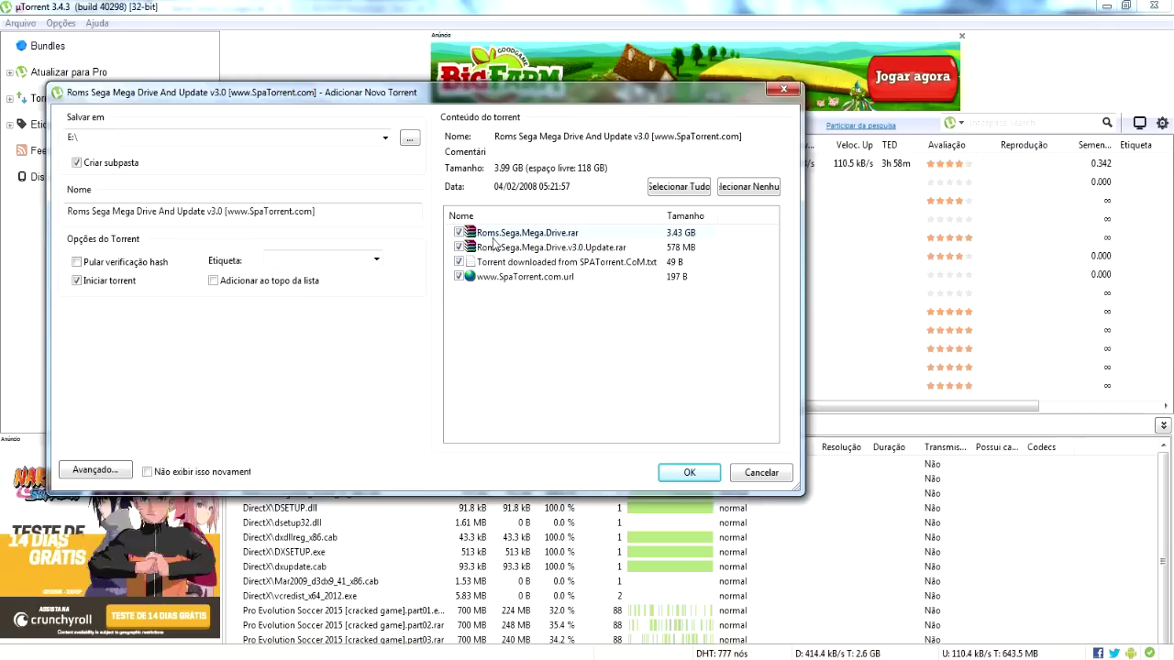
pyautogui.click(686, 475)
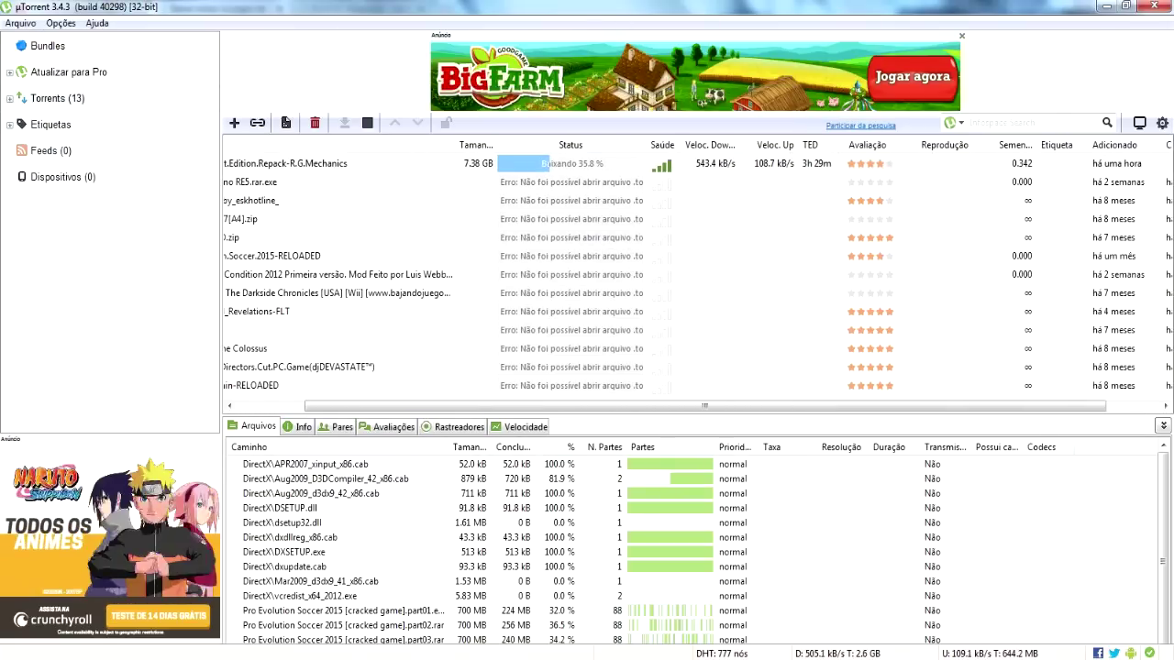
pyautogui.click(1104, 6)
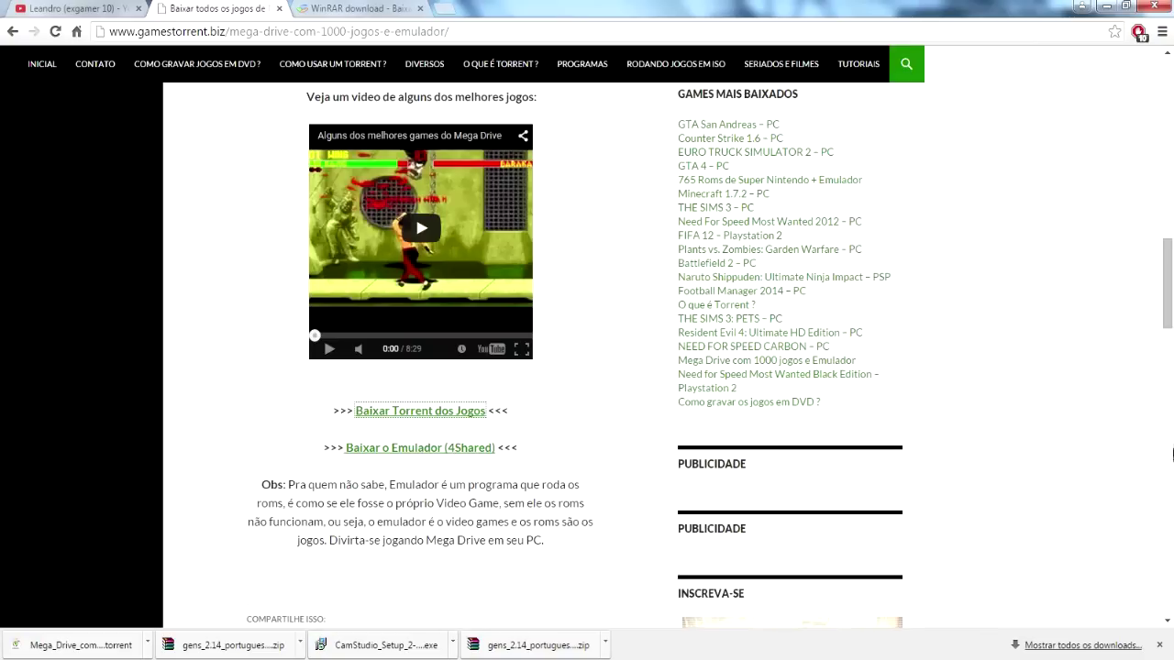
# Switch to Windows Explorer and browse the game ROM archives in the rooms folder inside the mega drive folder.
pyautogui.scroll(-5, 1172, 454)
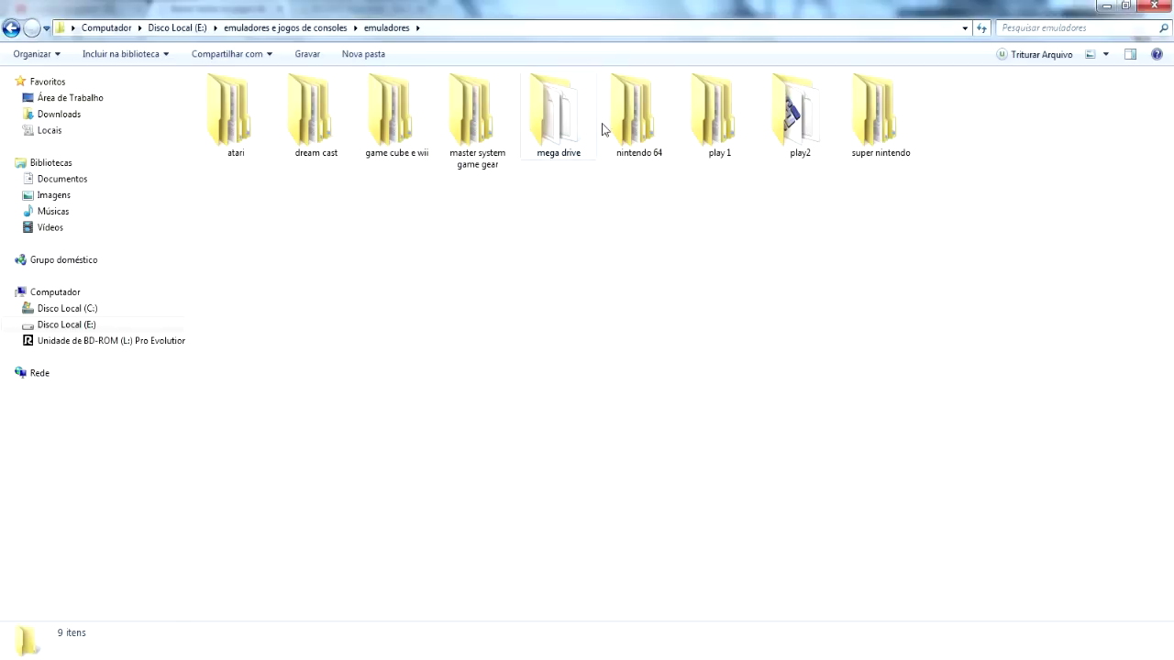
pyautogui.doubleClick(568, 128)
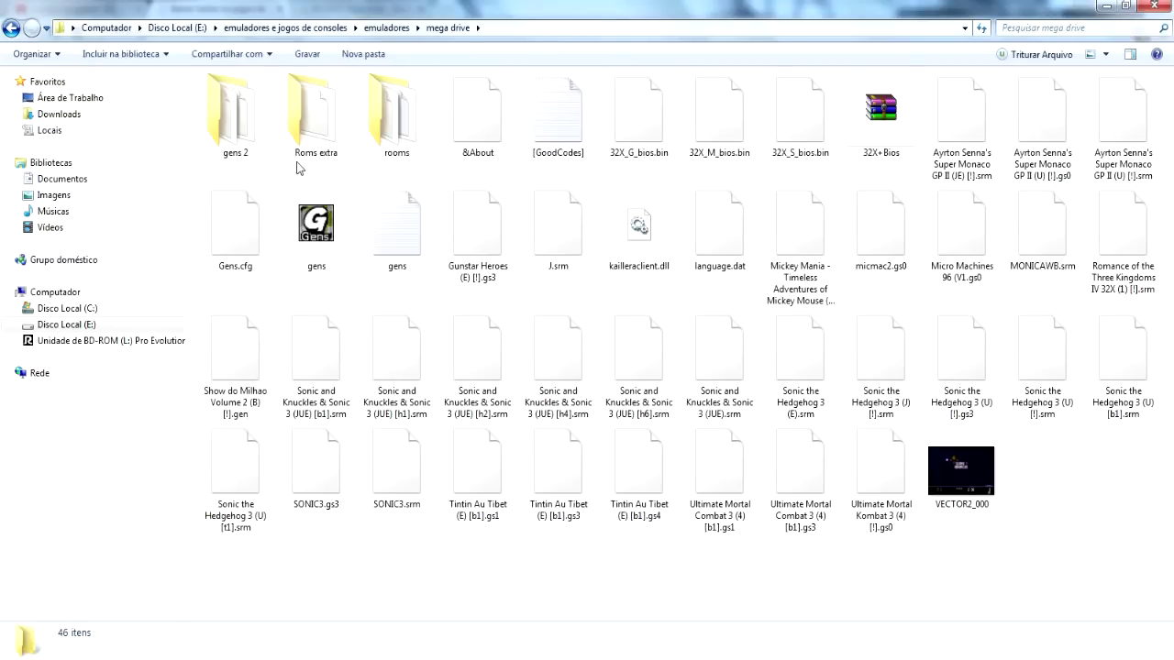
pyautogui.doubleClick(397, 126)
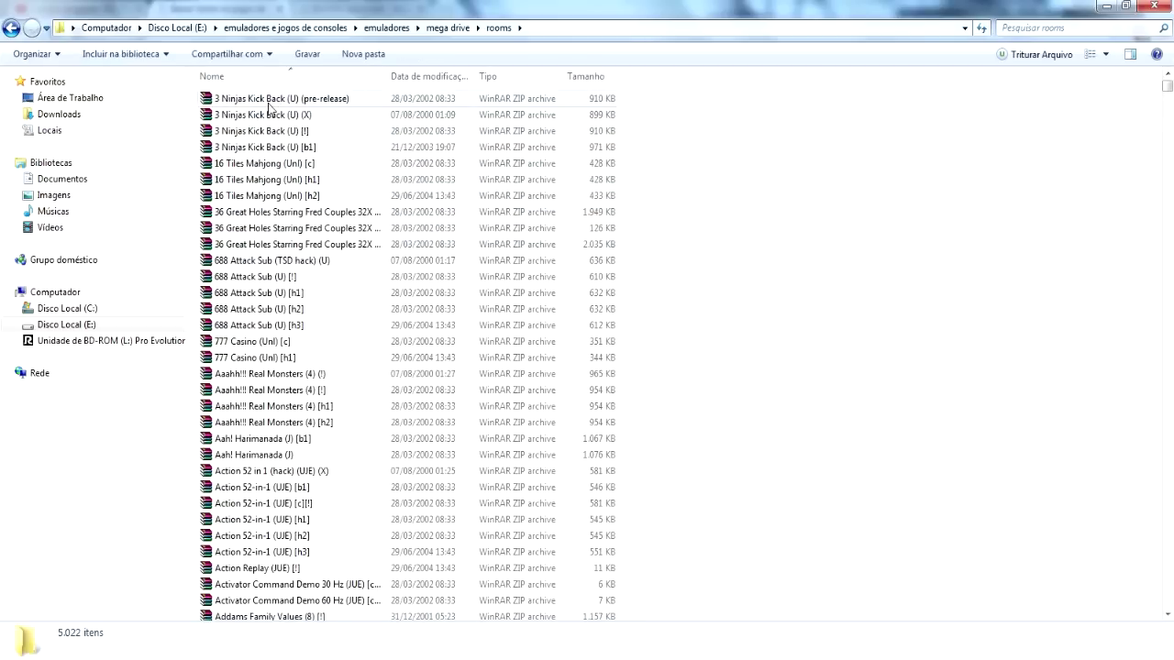
pyautogui.moveTo(1163, 90)
pyautogui.mouseDown()
pyautogui.moveTo(1163, 612)
pyautogui.moveTo(1167, 86)
pyautogui.moveTo(1003, 296)
pyautogui.moveTo(1167, 85)
pyautogui.mouseUp()
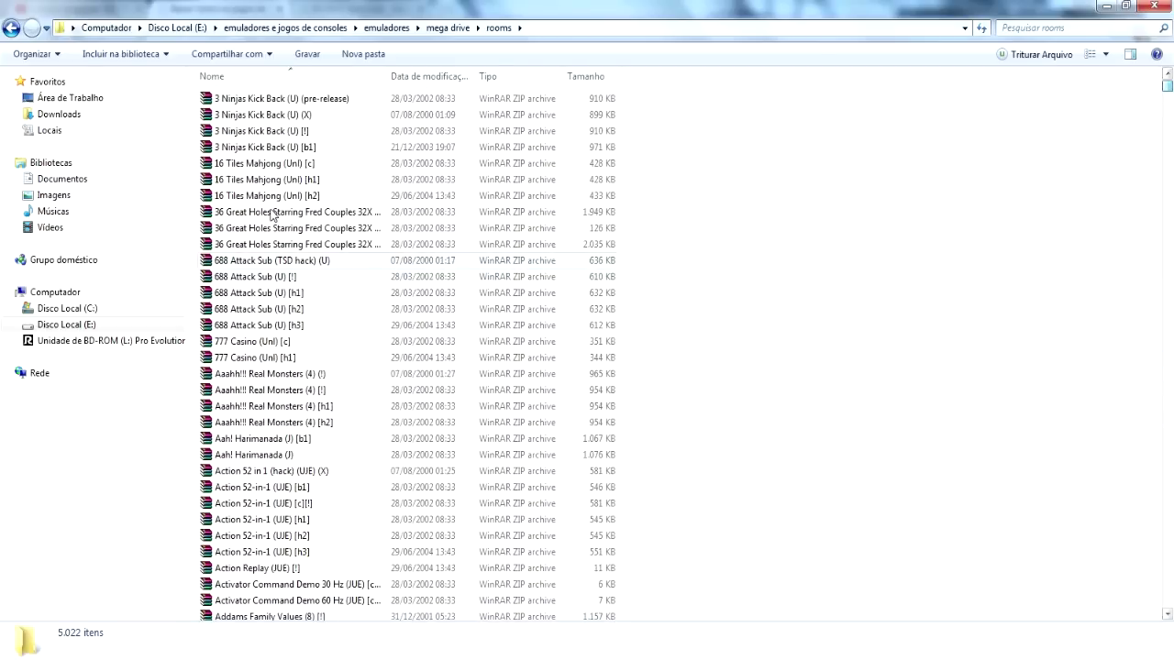
# Return to the emuladores e jogos de consoles folder, launch gens, and open the emulator's general options (Geral).
pyautogui.press('BackSpace')
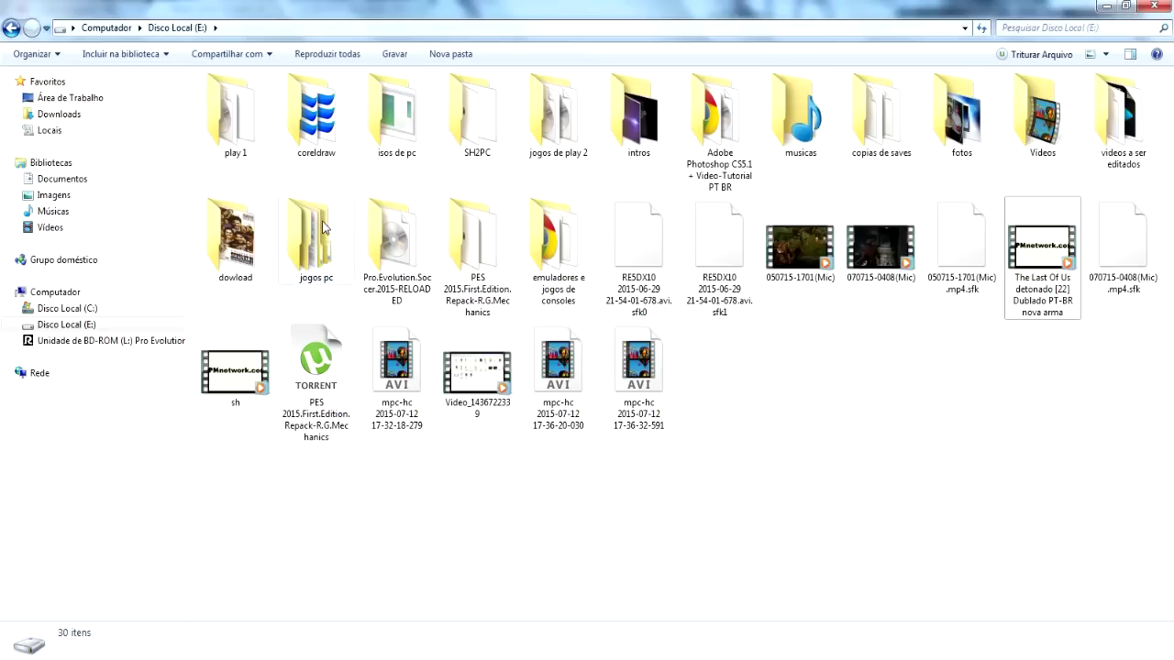
pyautogui.doubleClick(550, 240)
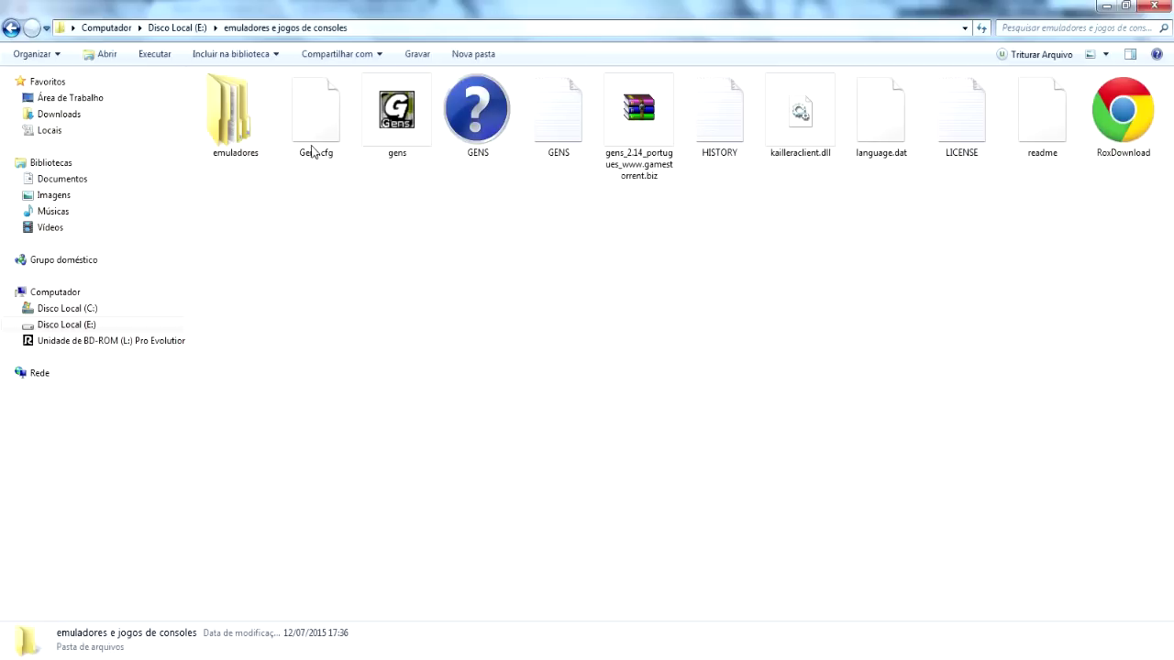
pyautogui.doubleClick(396, 127)
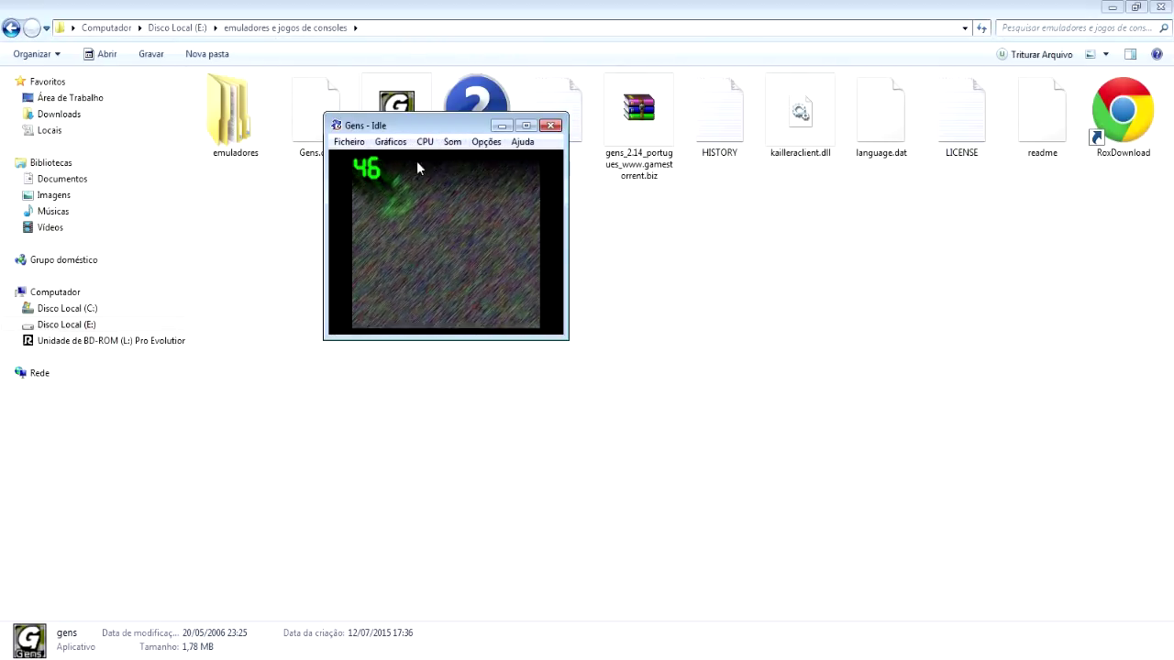
pyautogui.click(487, 142)
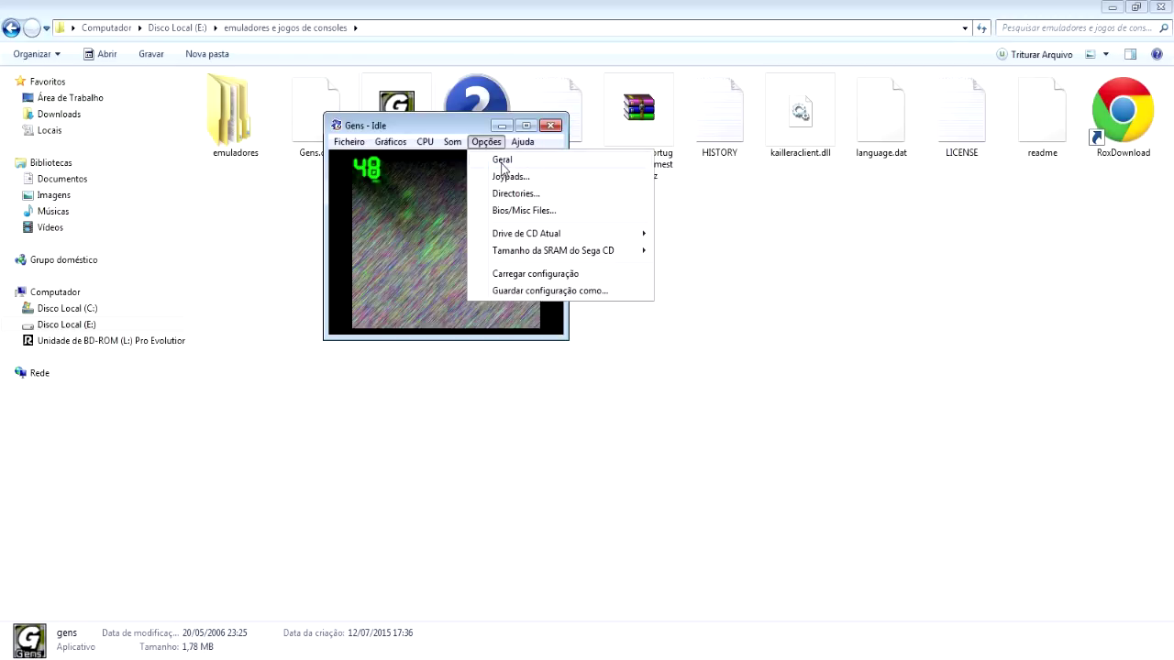
pyautogui.click(504, 161)
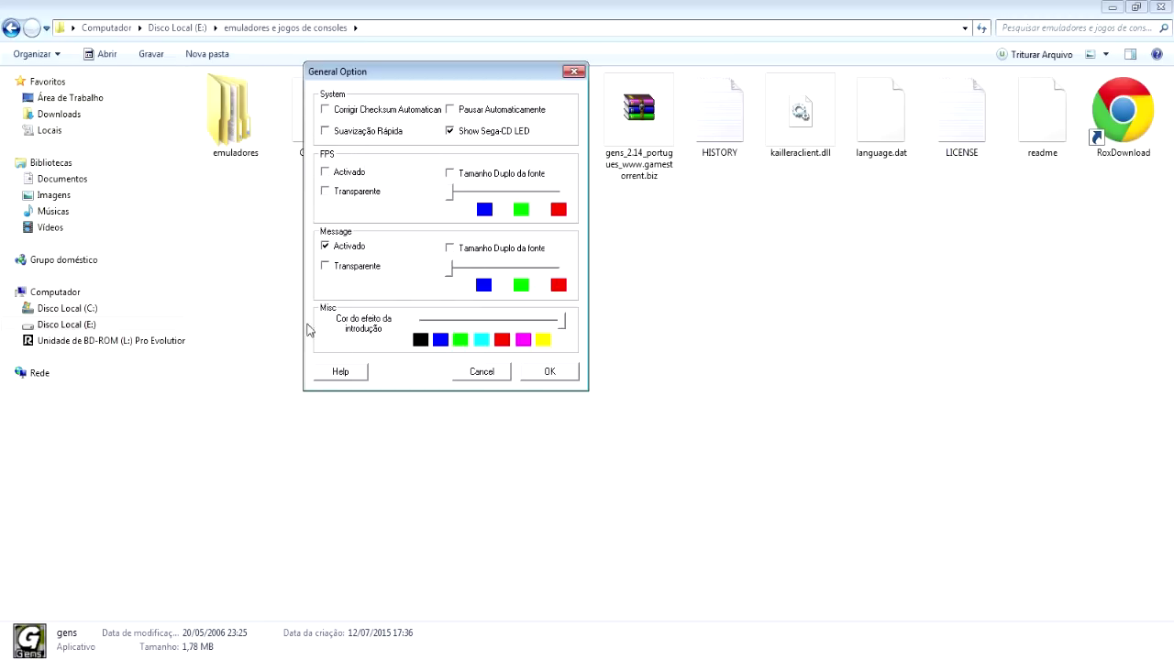
# Cancel the general options and set Player 1's controller to 3 buttons in the joypad settings.
pyautogui.click(473, 372)
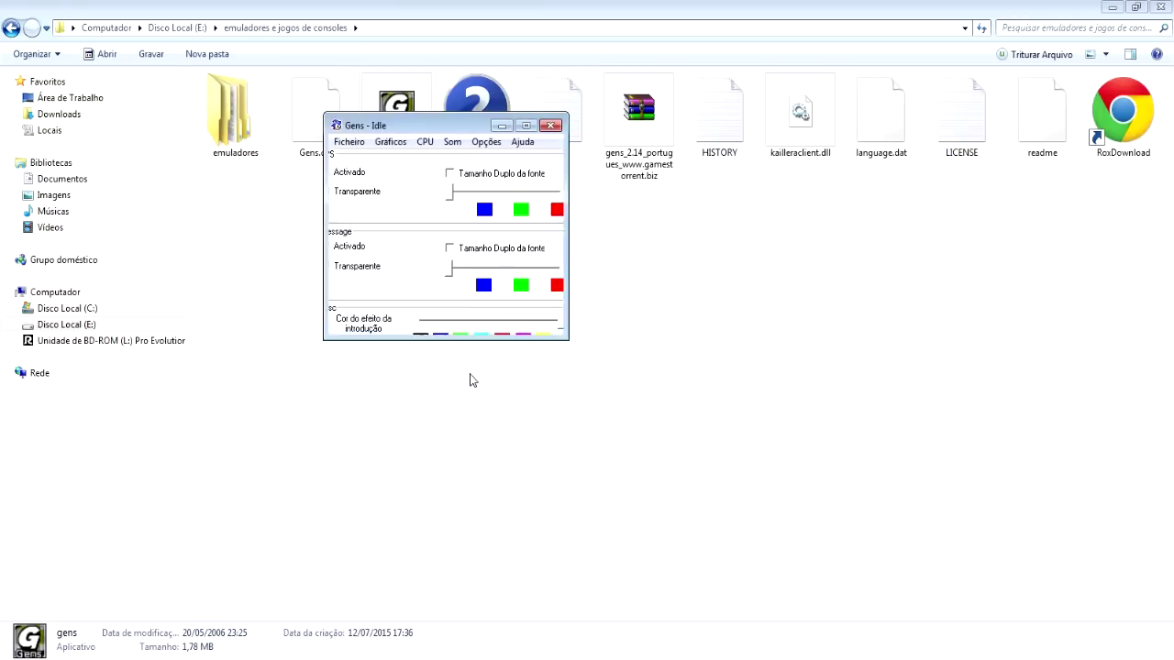
pyautogui.click(486, 142)
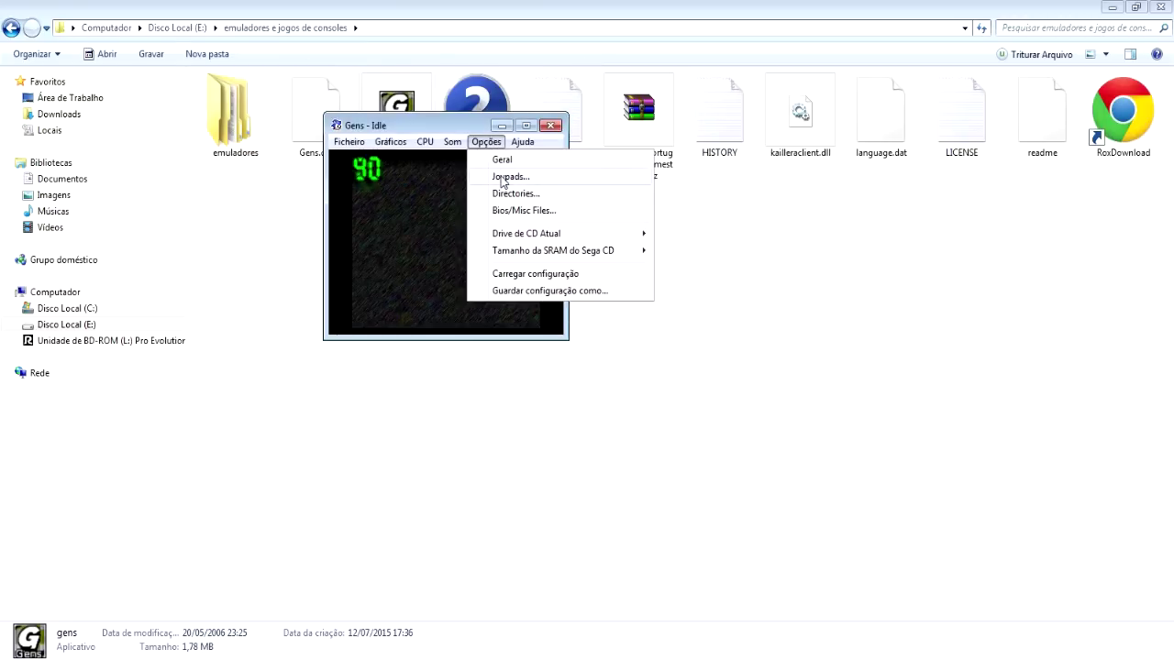
pyautogui.click(503, 177)
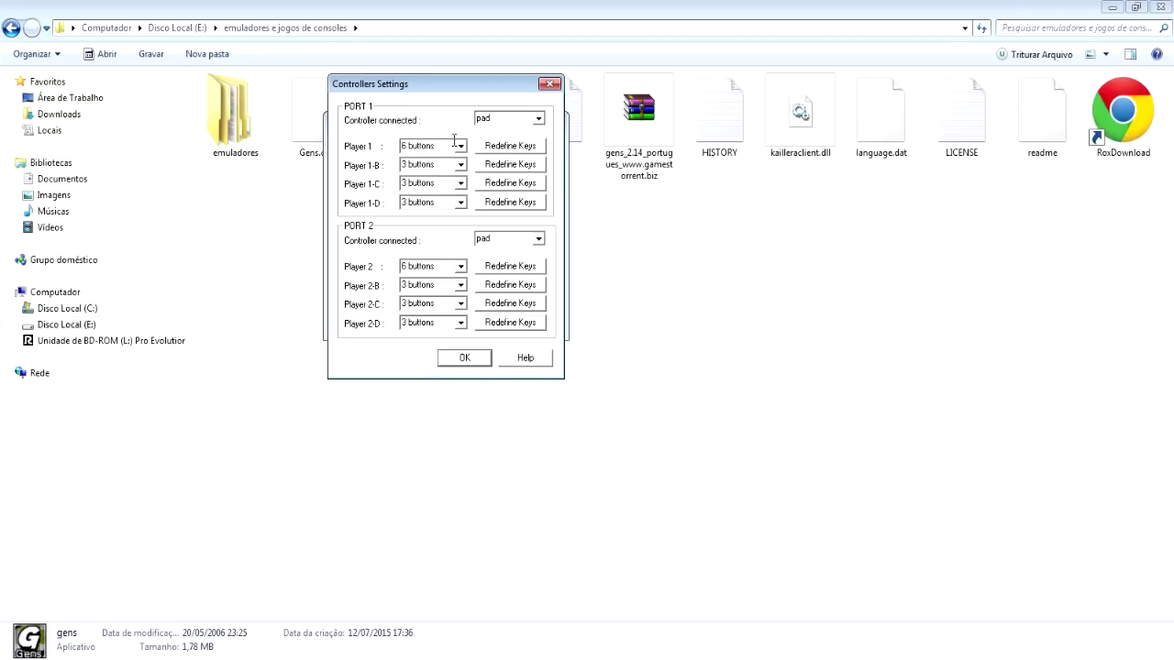
pyautogui.click(463, 147)
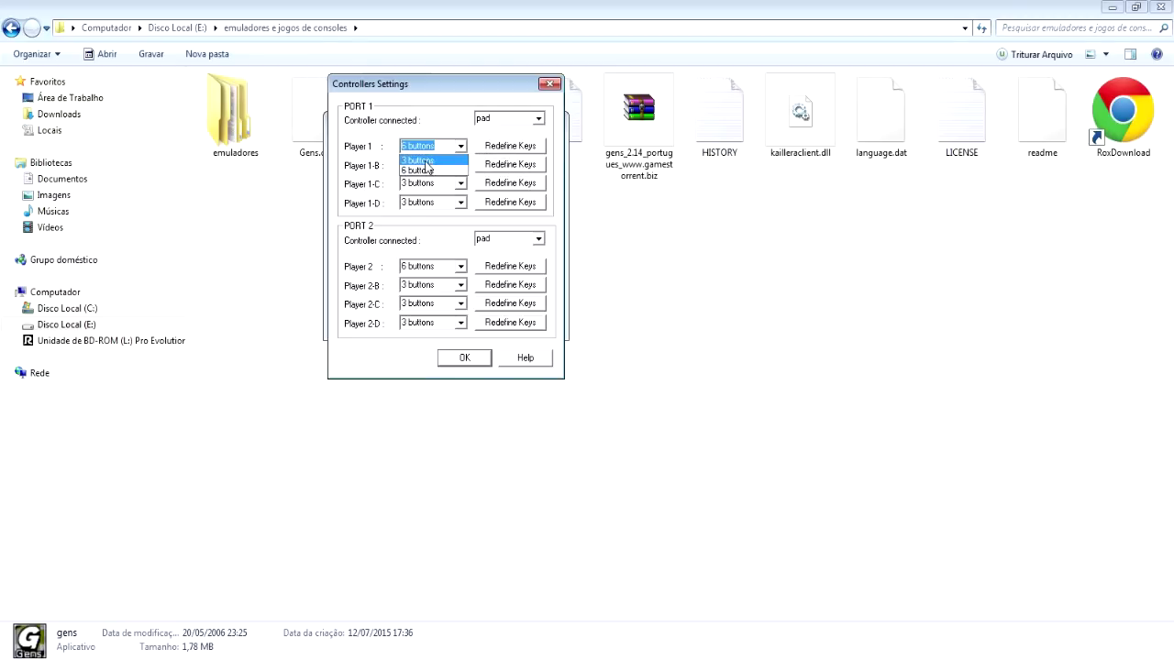
pyautogui.click(448, 161)
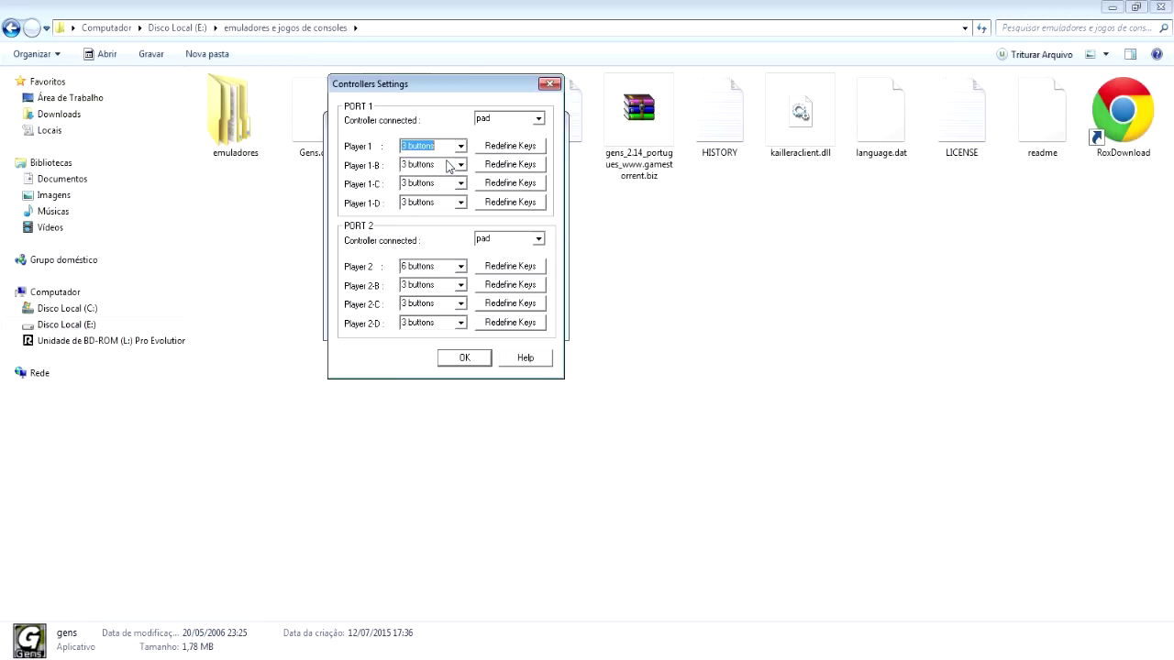
# View Player 1's key redefinition layout, accept it as is, and close the controller settings.
pyautogui.click(506, 147)
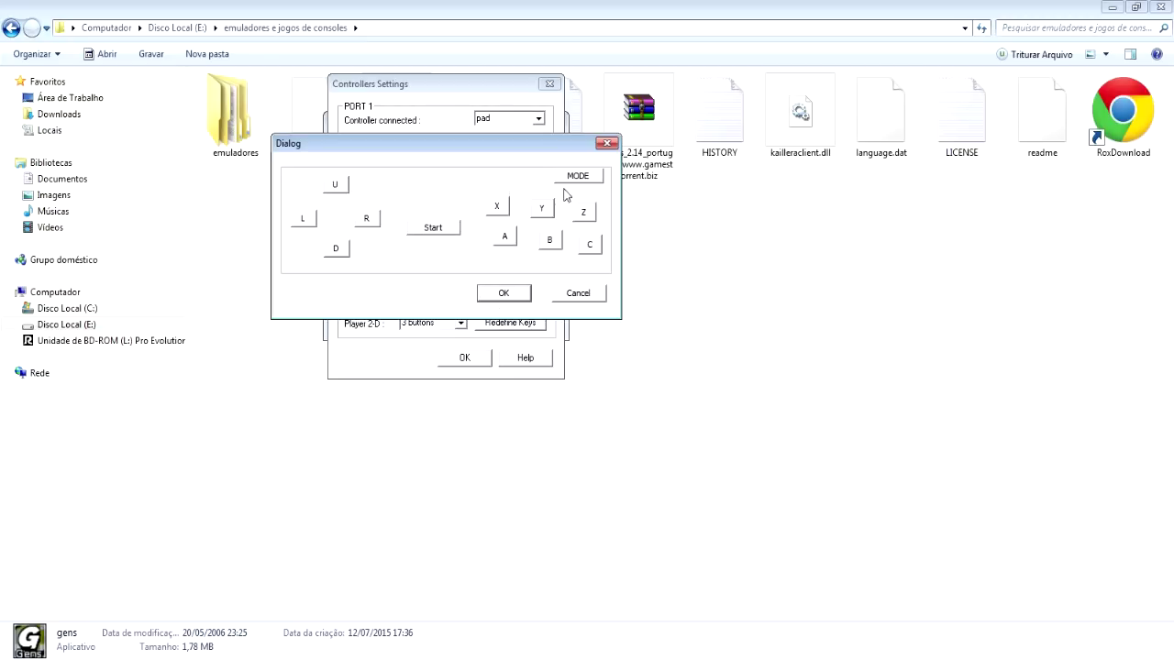
pyautogui.click(518, 299)
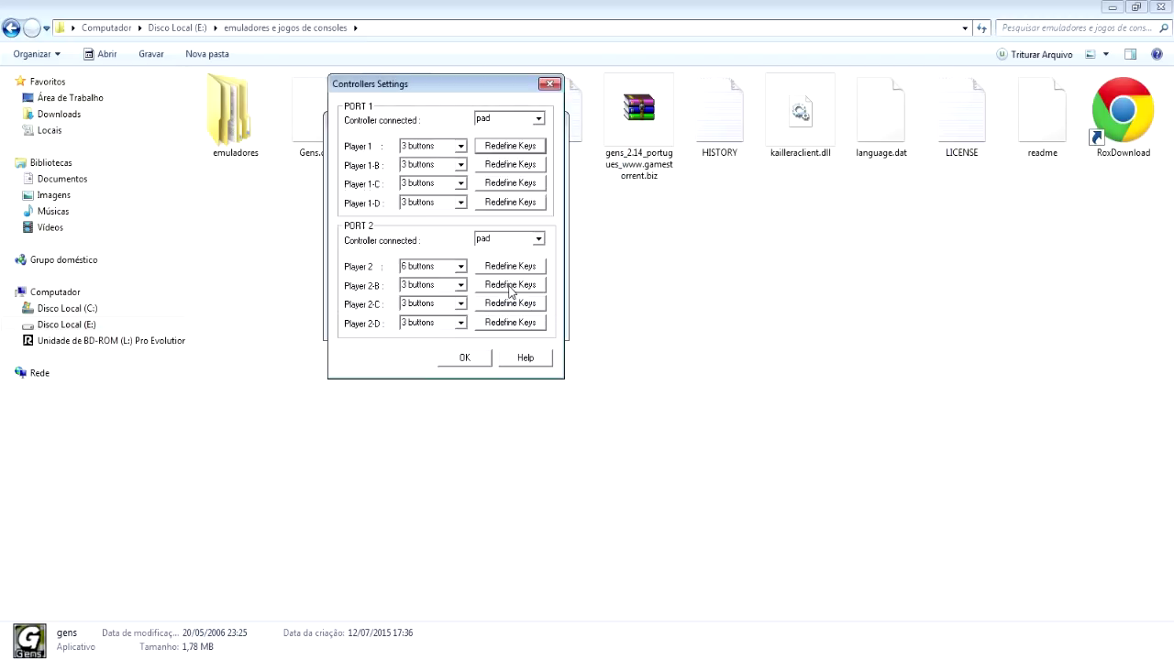
pyautogui.click(548, 85)
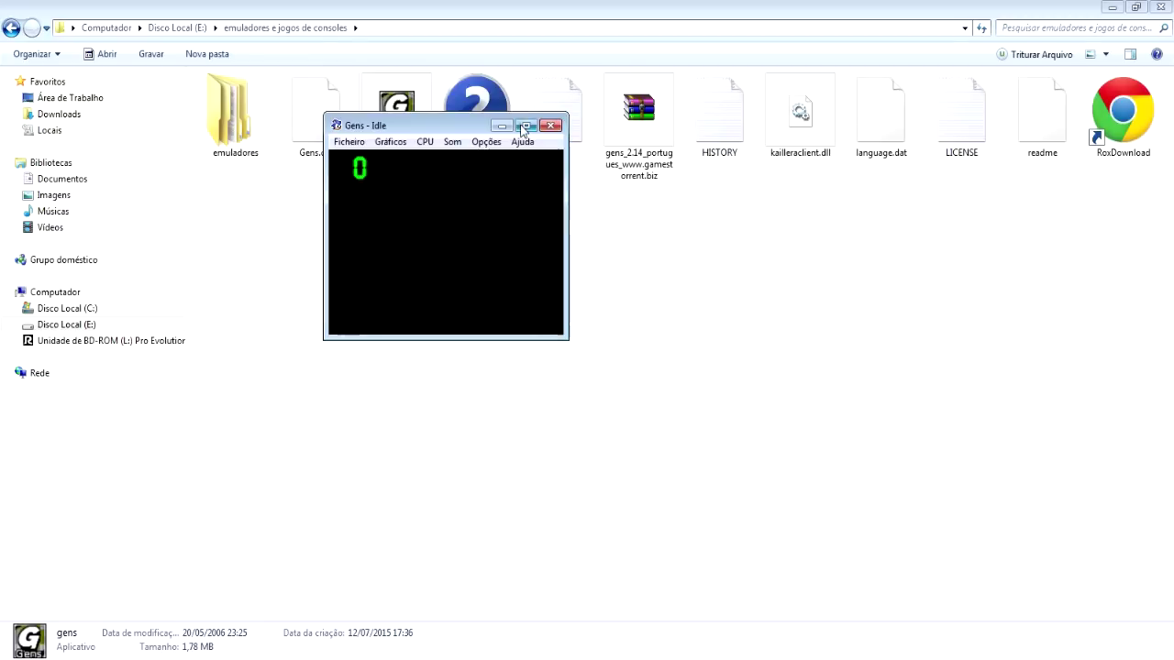
# Inspect the directories configuration and the Bios/Misc files configuration, closing each one without changes.
pyautogui.click(493, 145)
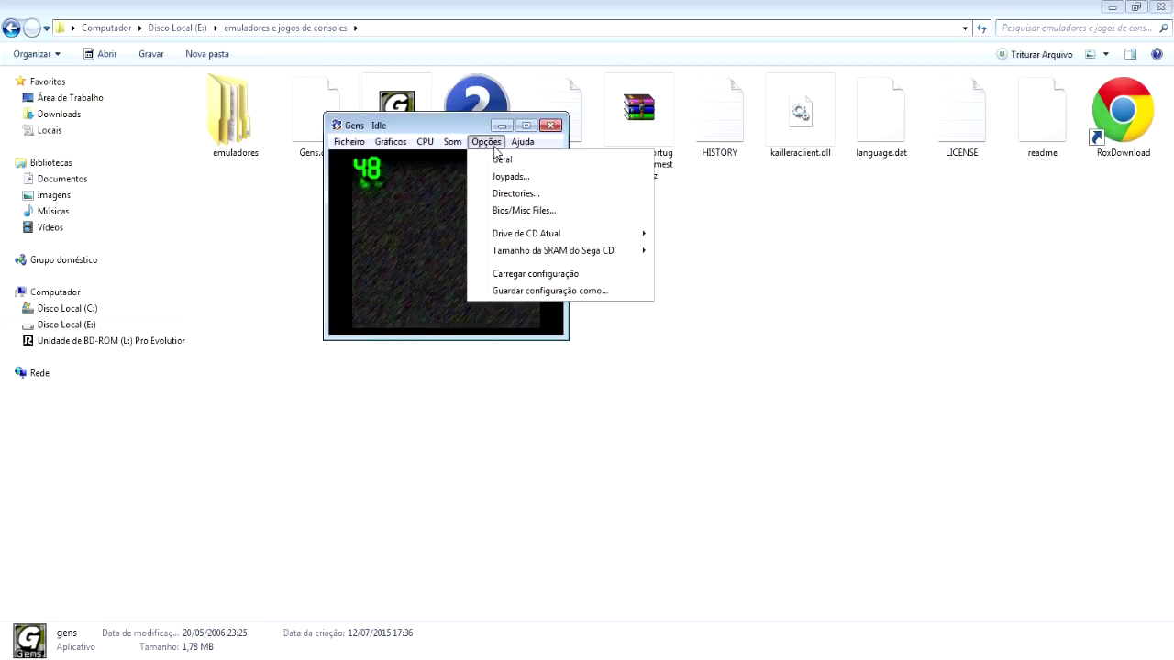
pyautogui.click(511, 196)
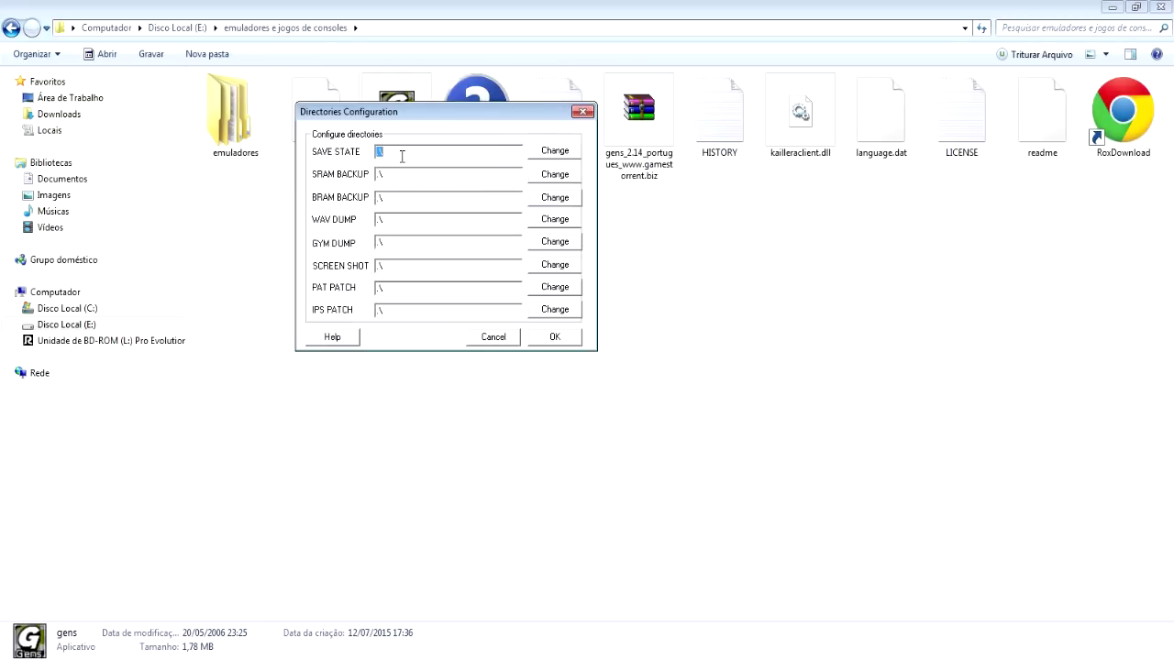
pyautogui.click(583, 111)
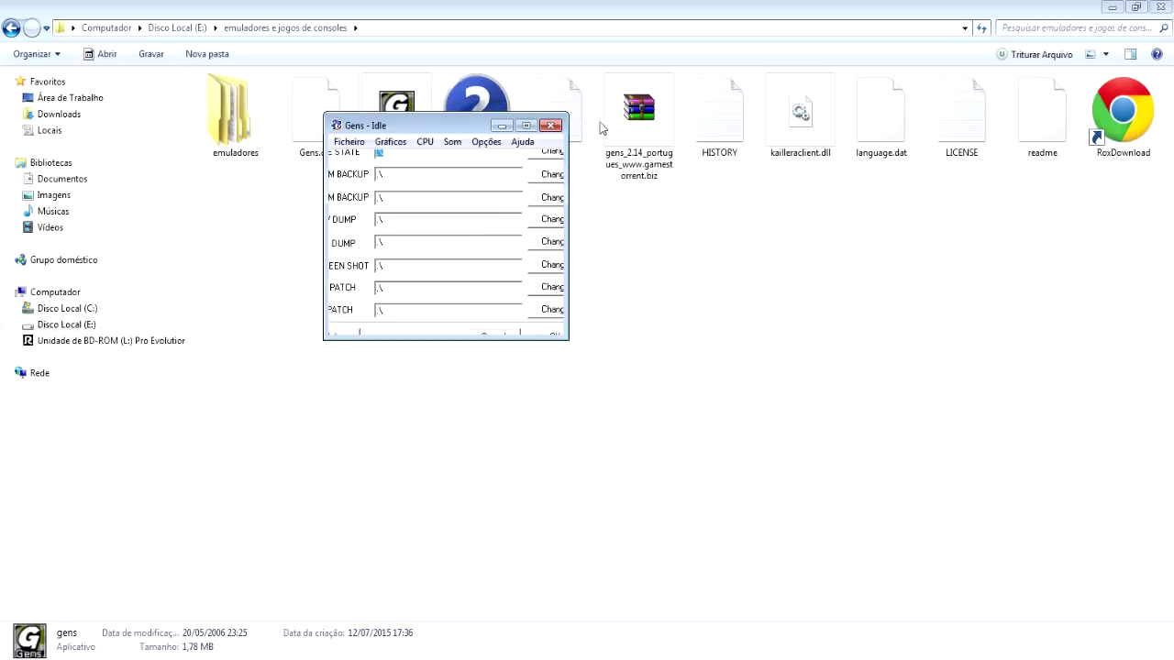
pyautogui.click(486, 141)
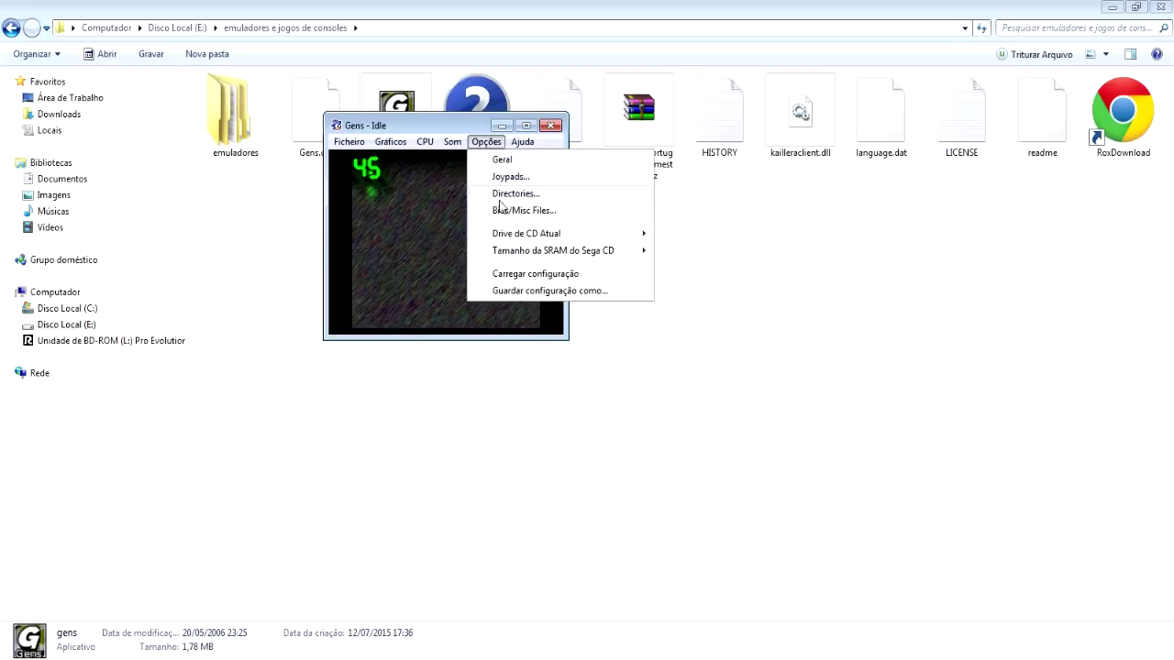
pyautogui.click(520, 213)
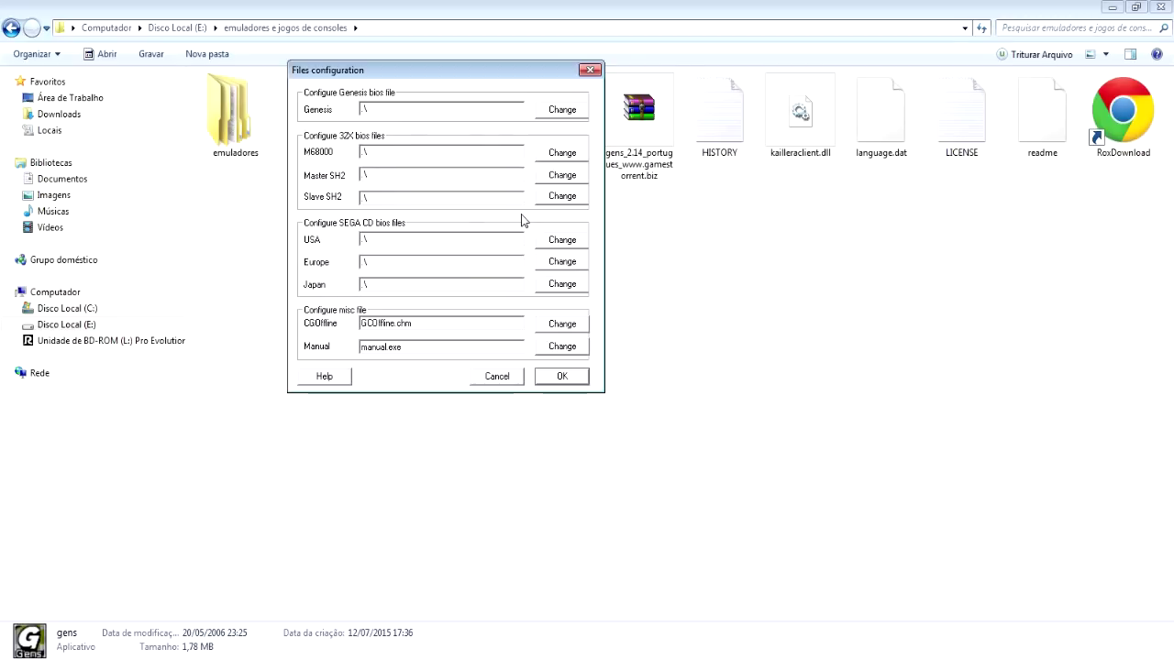
pyautogui.click(589, 68)
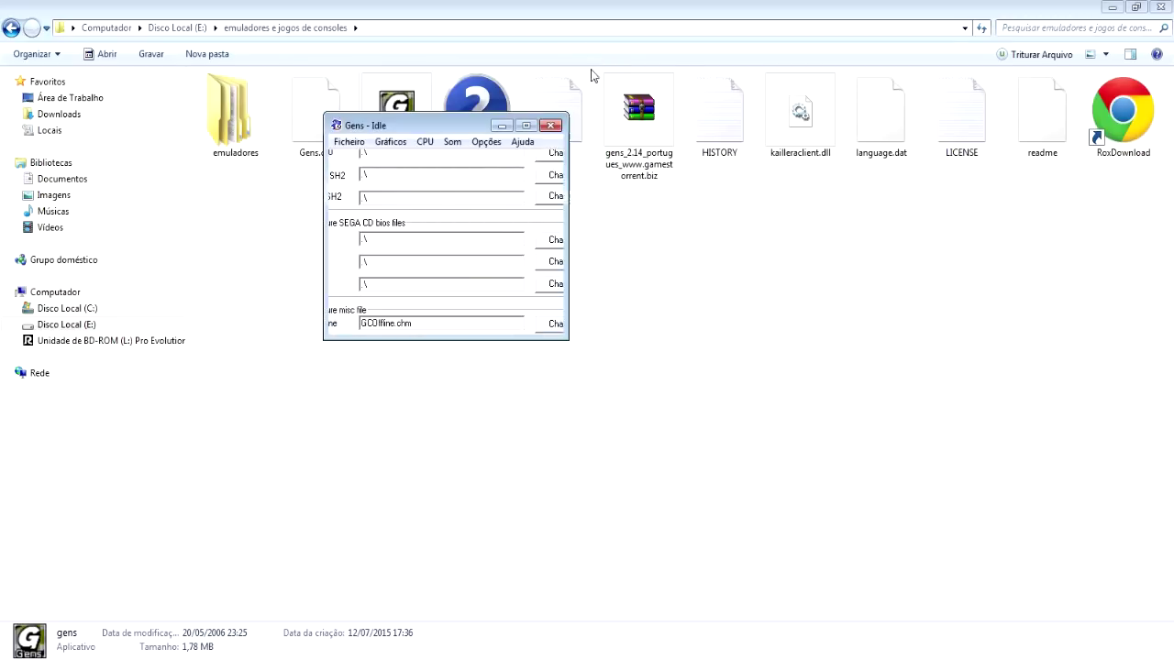
# Examine the CD drive, Sega CD SRAM size, configuration saving, sound and CPU options.
pyautogui.click(486, 142)
pyautogui.moveTo(532, 235)
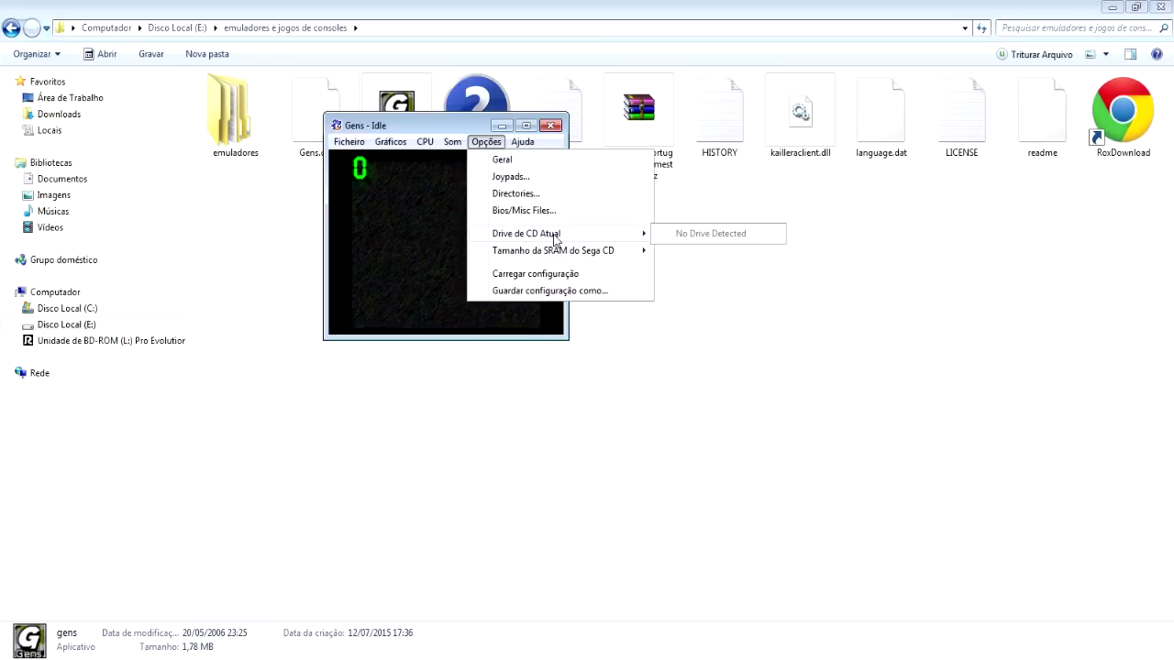
pyautogui.moveTo(596, 253)
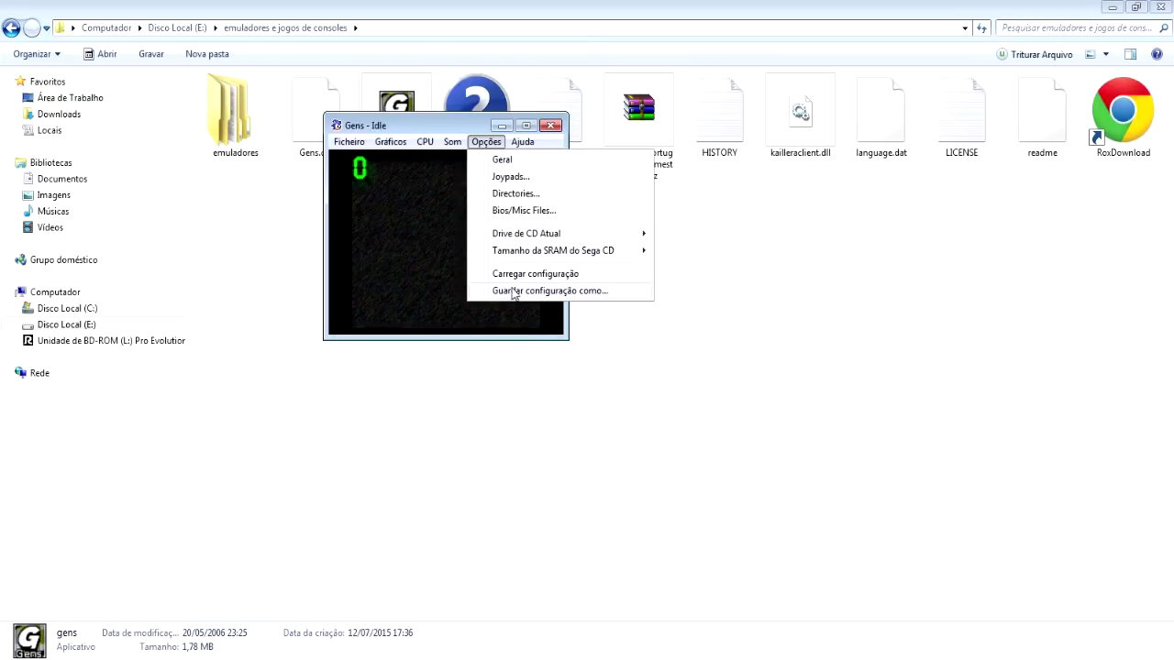
pyautogui.moveTo(451, 145)
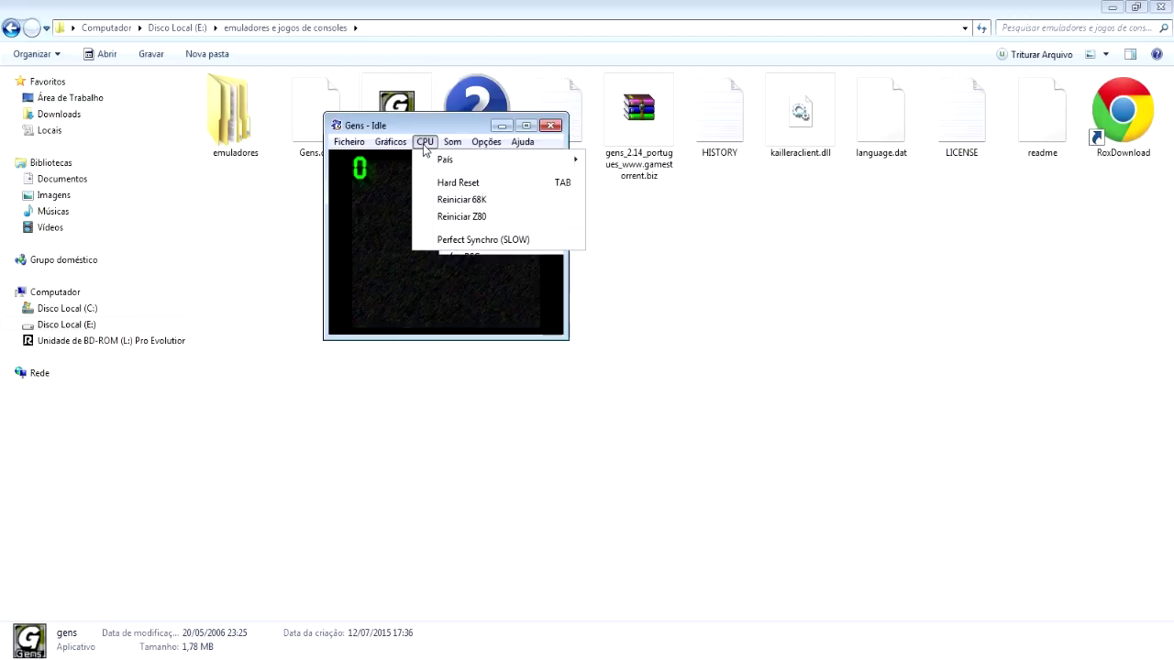
pyautogui.moveTo(445, 166)
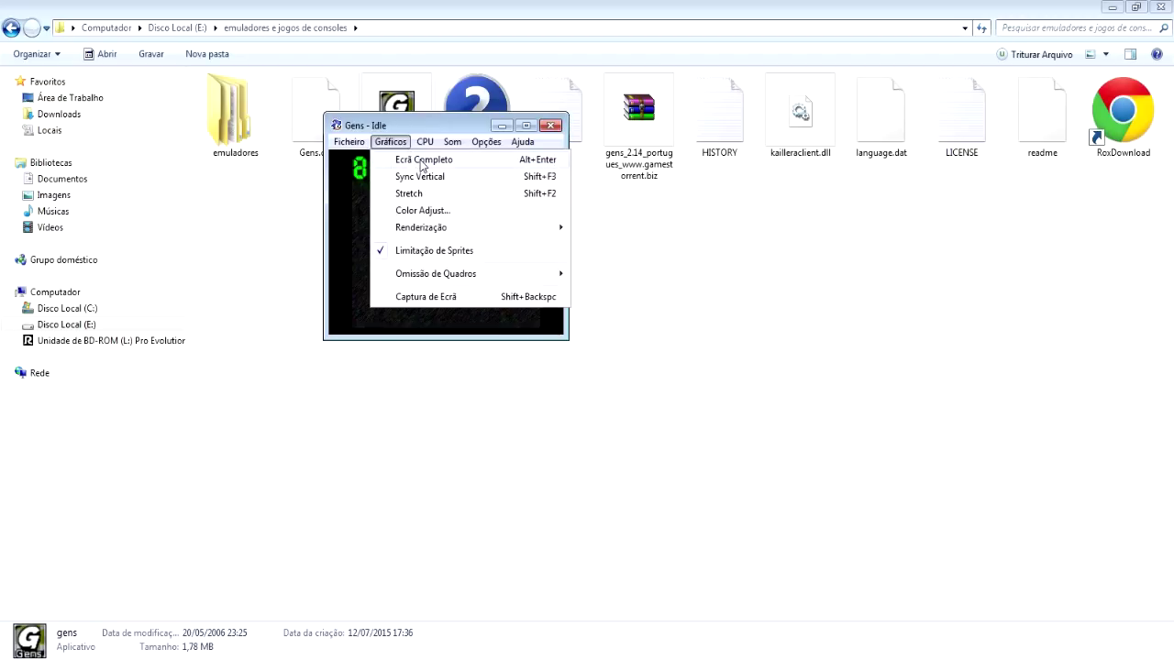
# Switch the emulator to full screen (Ecrã Completo) and return it to windowed mode.
pyautogui.click(423, 162)
pyautogui.hotkey('alt', 'Return')
pyautogui.click(428, 144)
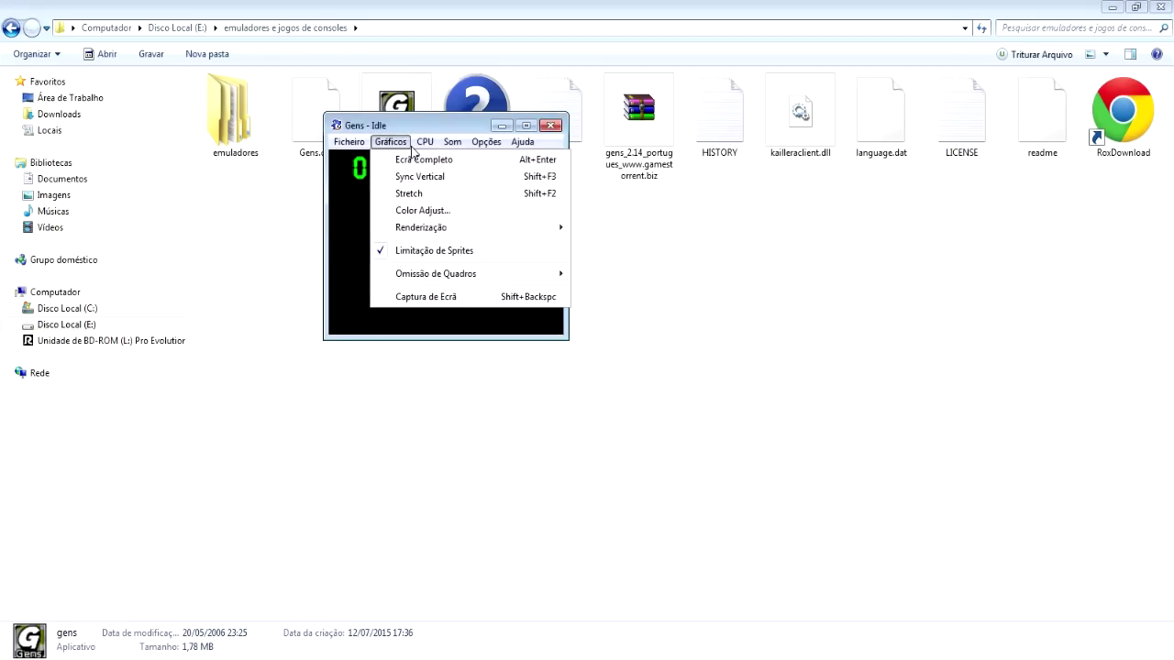
pyautogui.click(431, 144)
# Set the graphics rendering mode to 2xSAI (Kreed) and look over the remaining graphics options.
pyautogui.click(390, 142)
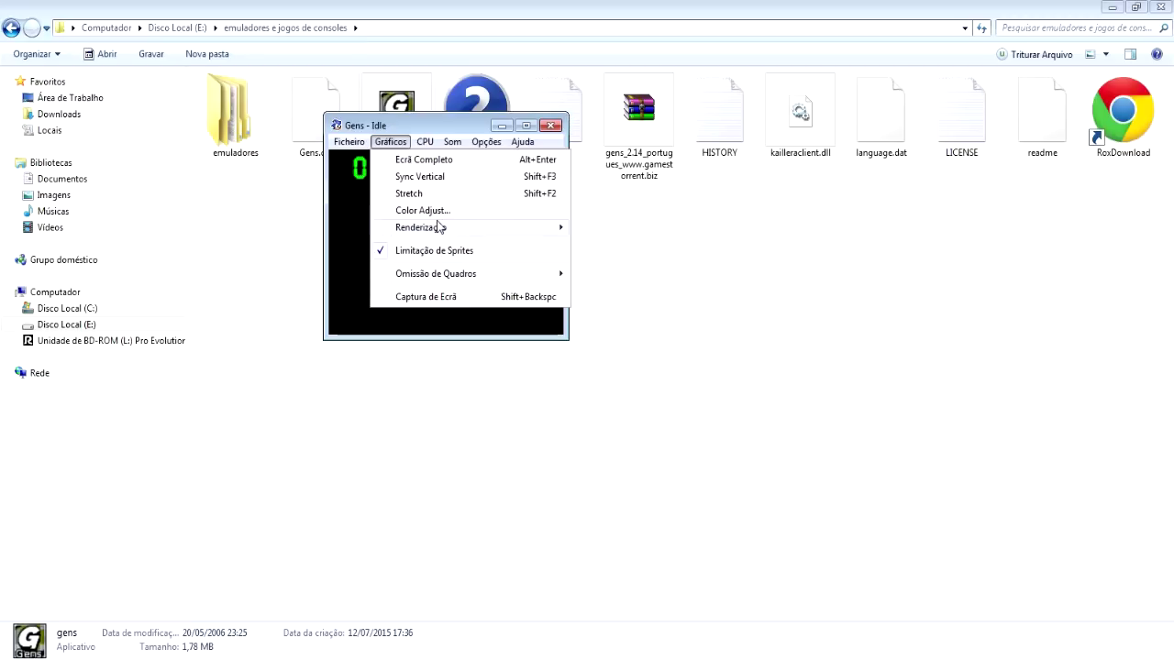
pyautogui.moveTo(443, 230)
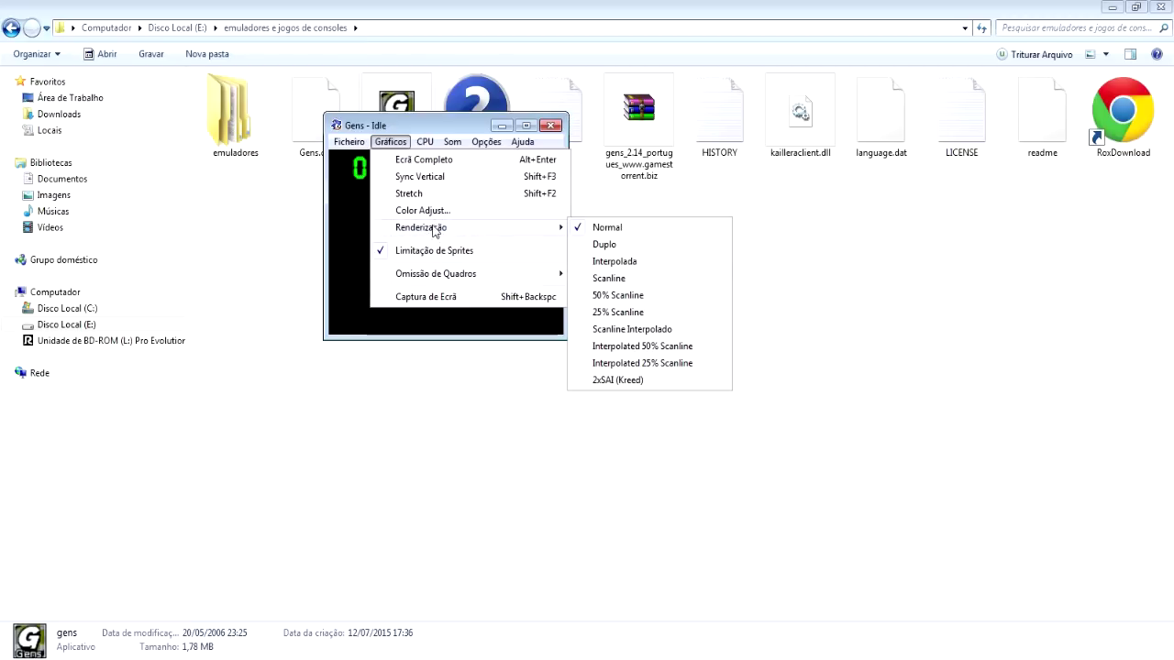
pyautogui.click(617, 382)
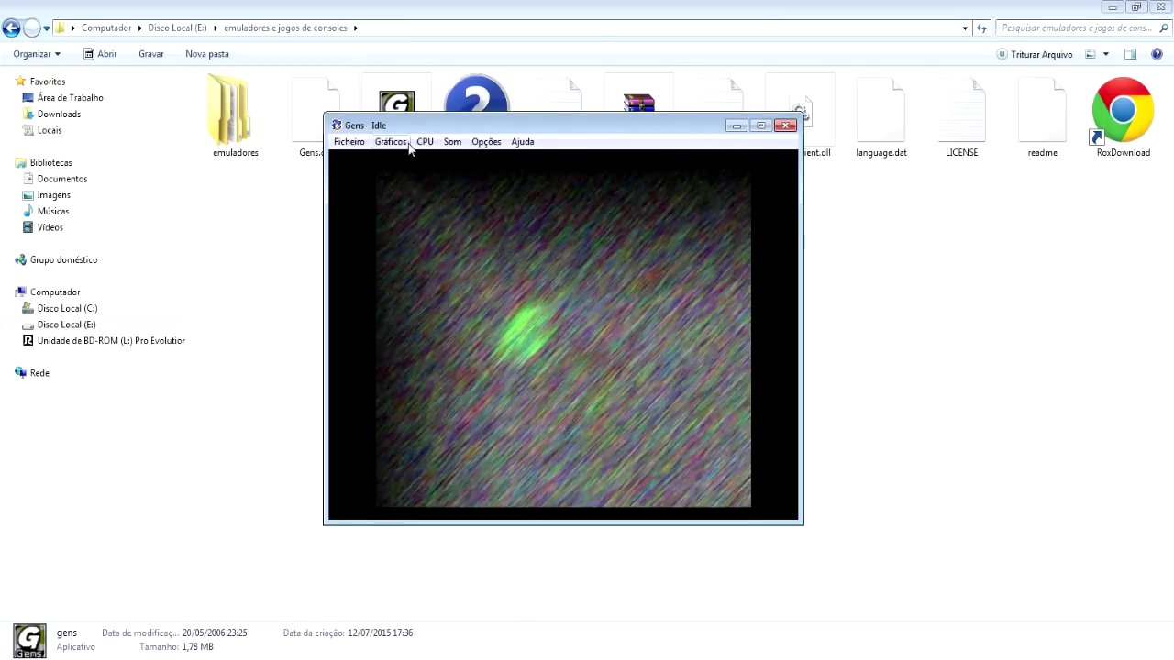
pyautogui.click(425, 143)
pyautogui.moveTo(394, 148)
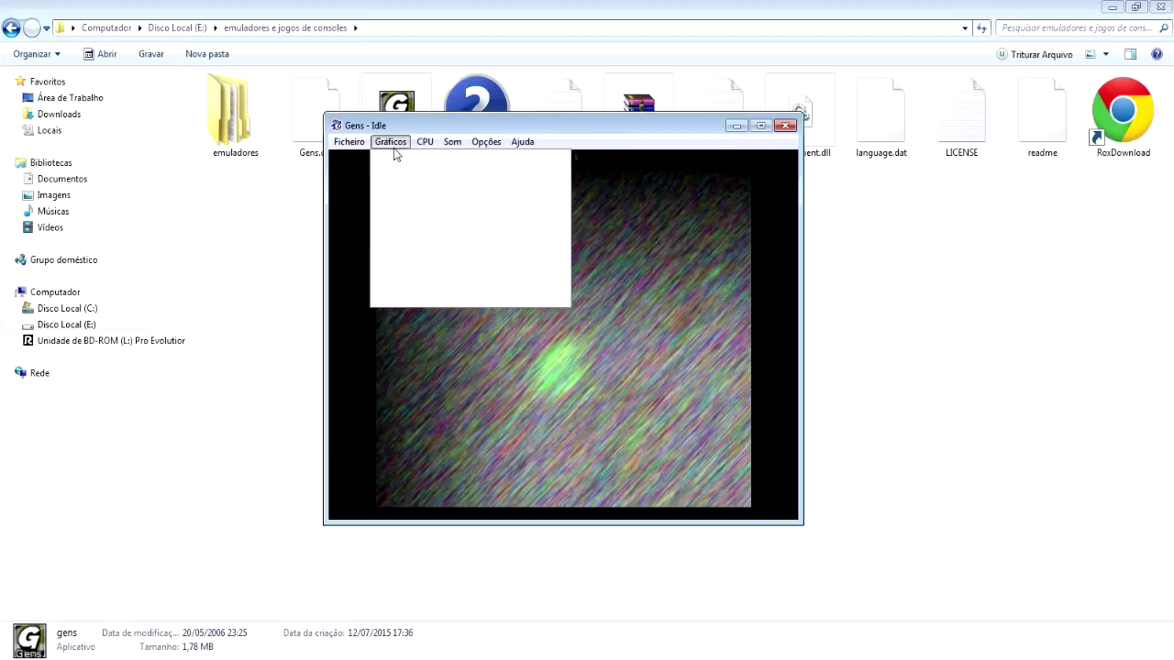
pyautogui.moveTo(459, 279)
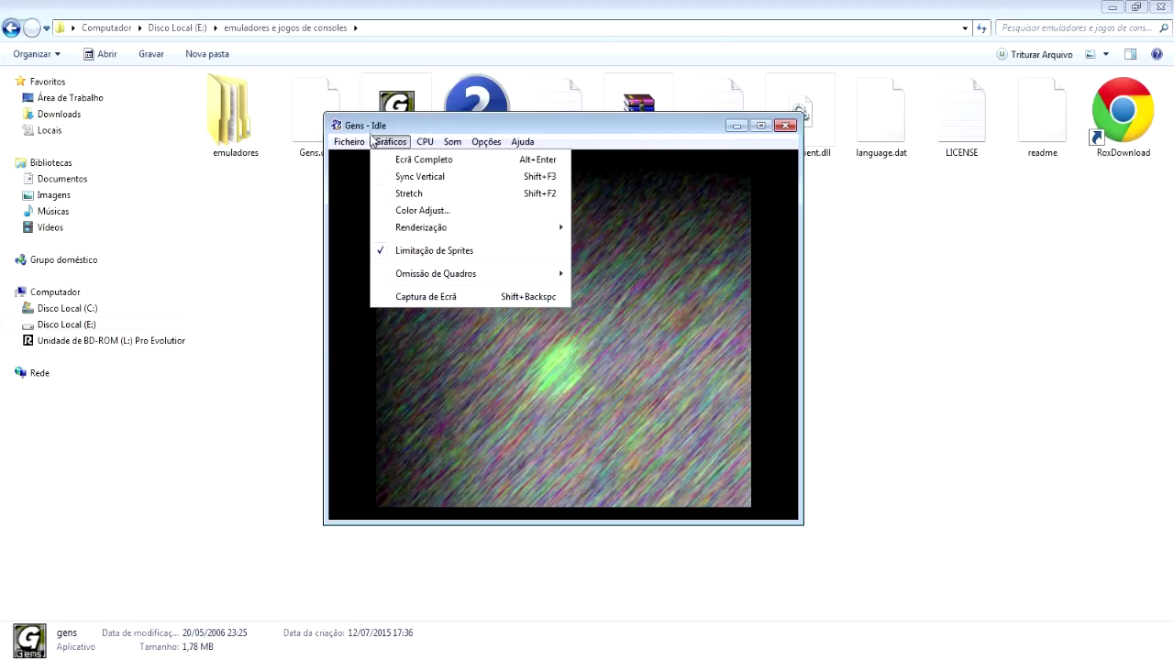
# Start opening a ROM (Abrir Rom) and browse to the rooms folder inside emuladores > mega drive.
pyautogui.moveTo(351, 145)
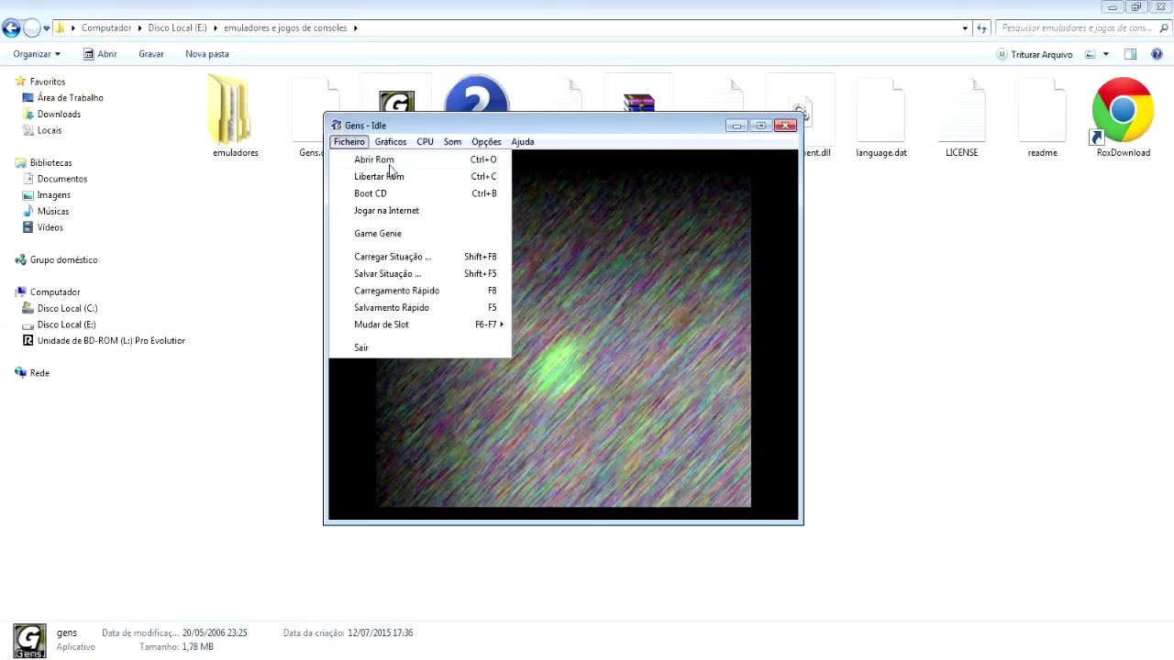
pyautogui.click(383, 161)
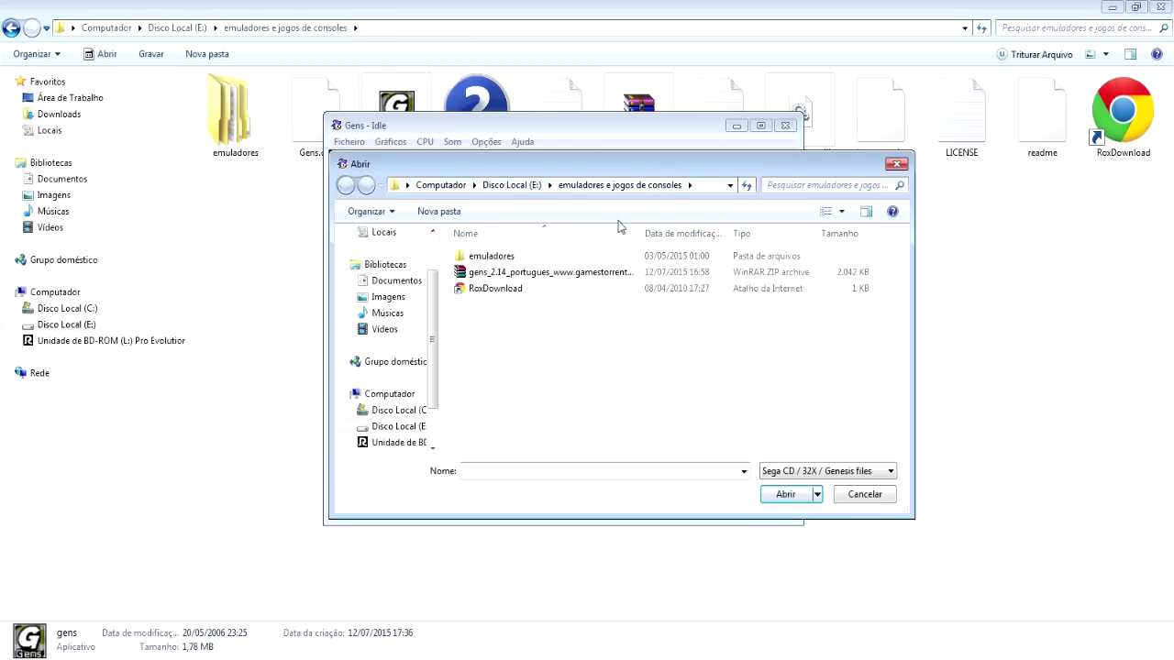
pyautogui.doubleClick(478, 260)
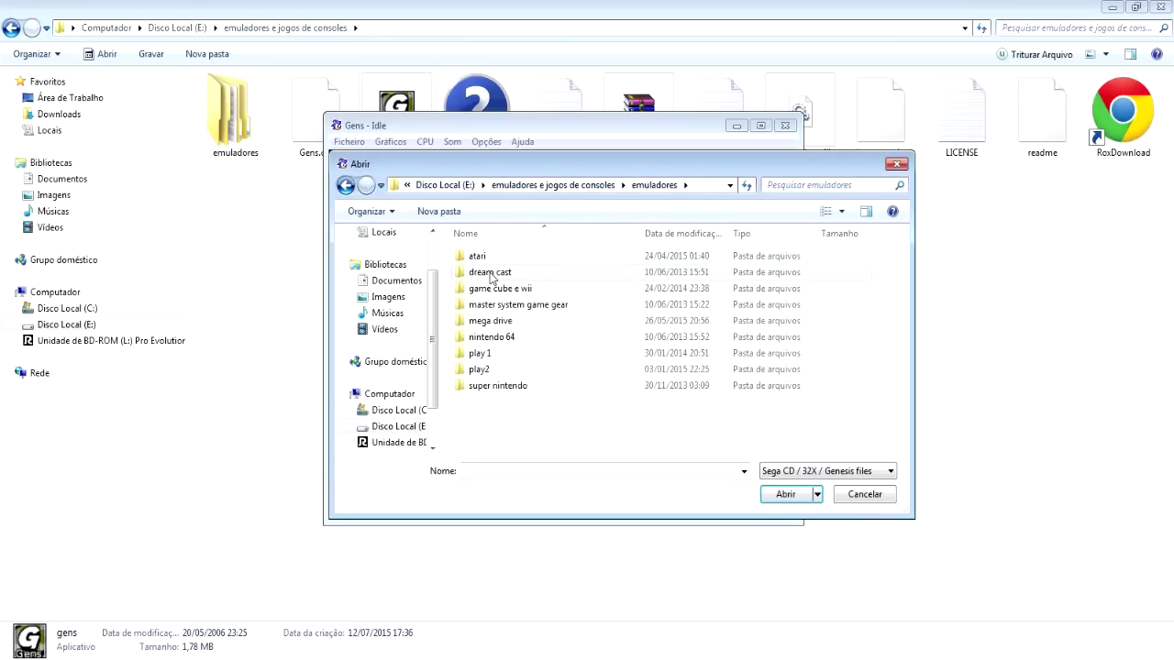
pyautogui.doubleClick(496, 322)
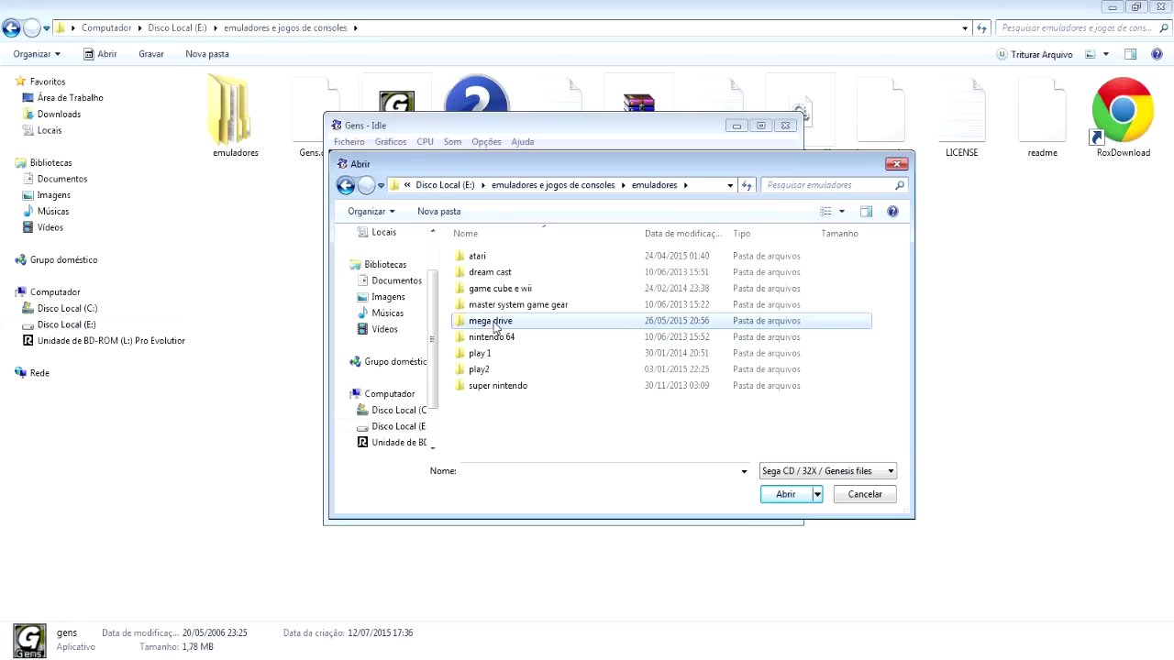
pyautogui.doubleClick(482, 290)
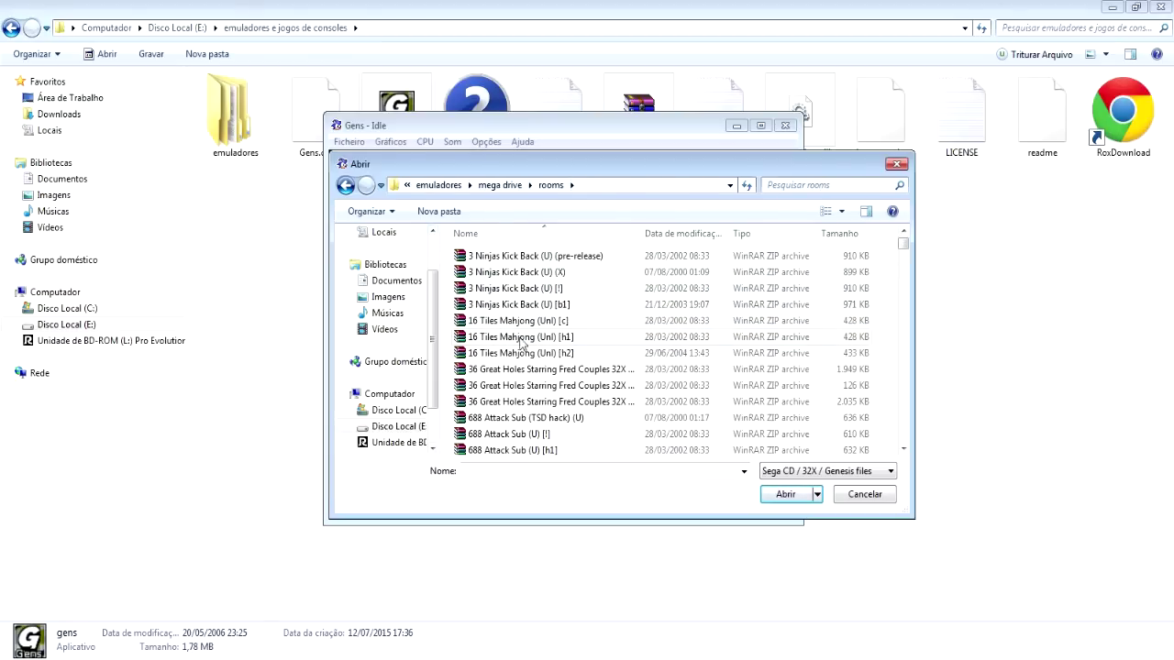
# Look through the game ROM archives listed in the rooms folder.
pyautogui.scroll(-10, 514, 341)
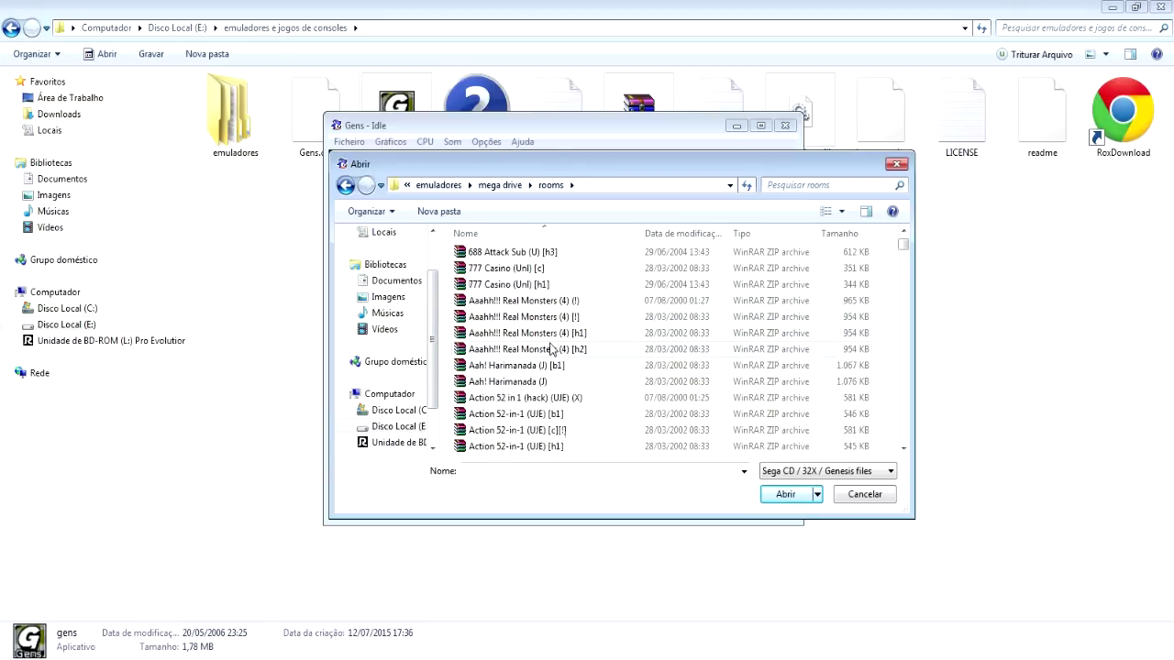
pyautogui.scroll(-15, 493, 341)
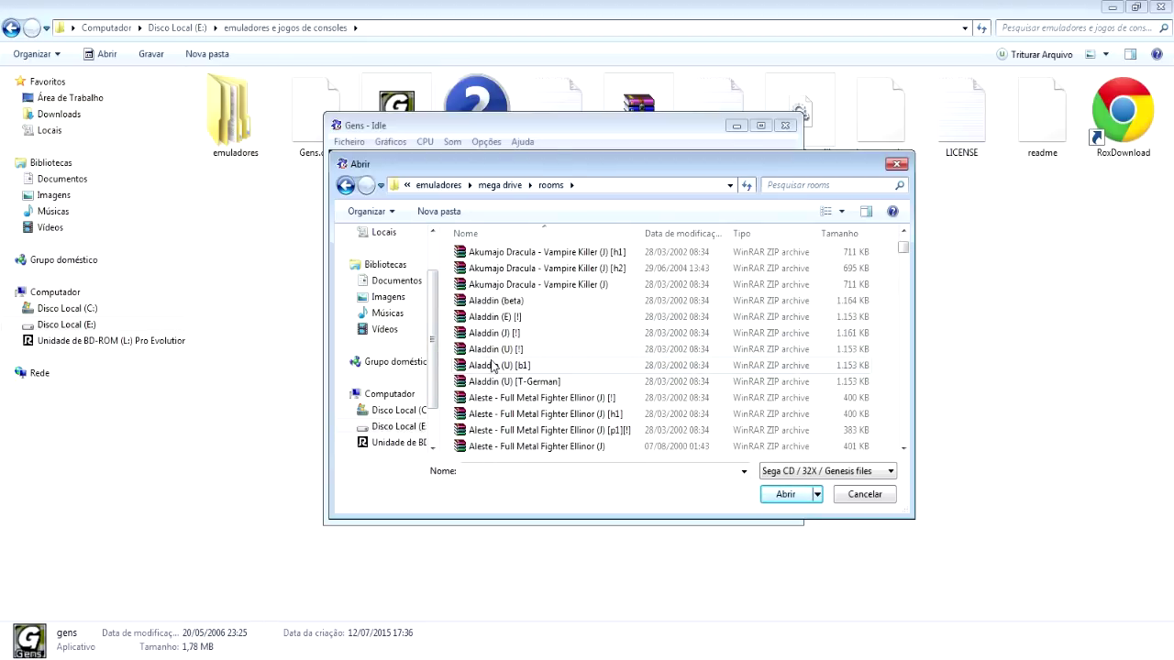
pyautogui.scroll(-15, 495, 358)
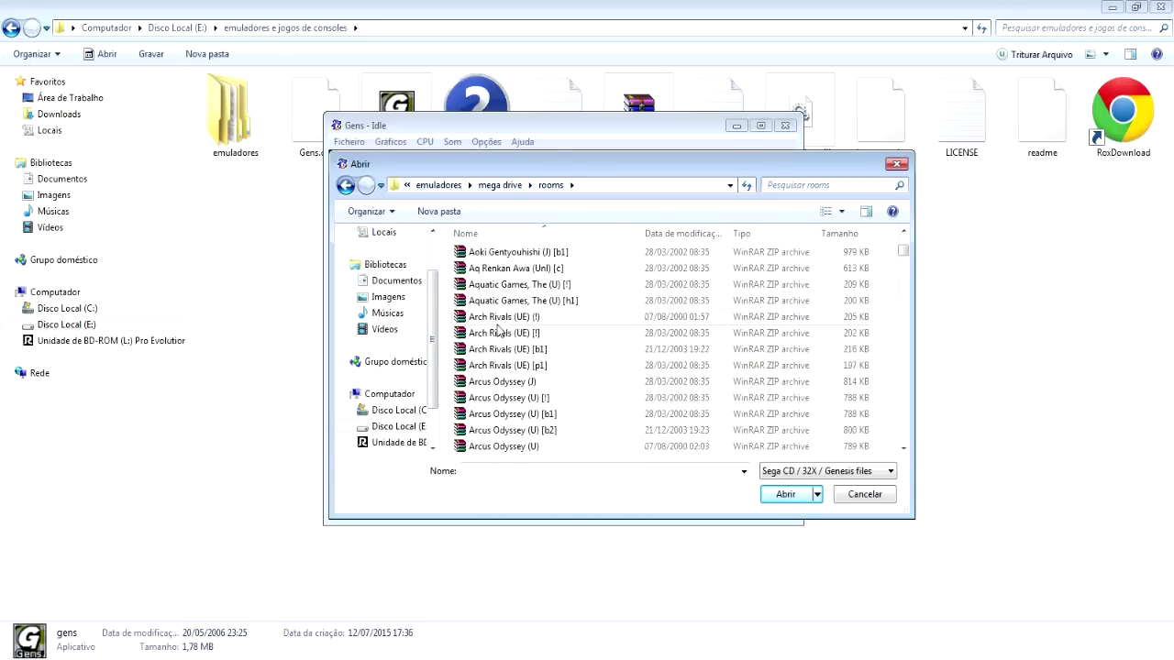
pyautogui.scroll(-5, 498, 342)
pyautogui.scroll(12, 498, 337)
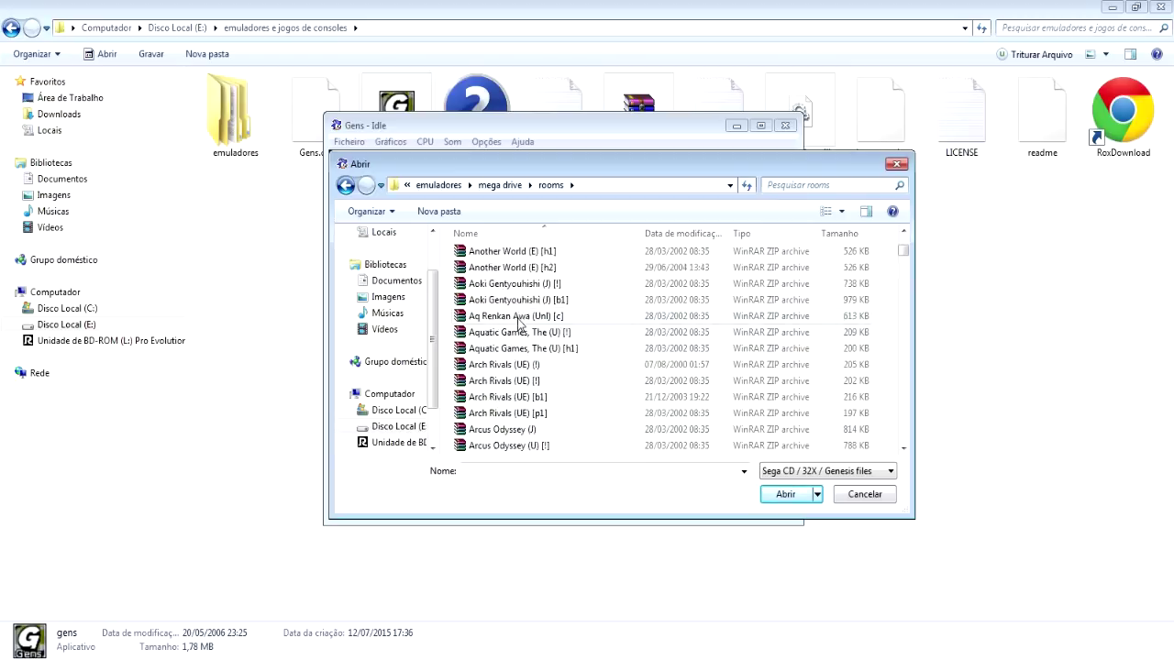
pyautogui.scroll(15, 503, 418)
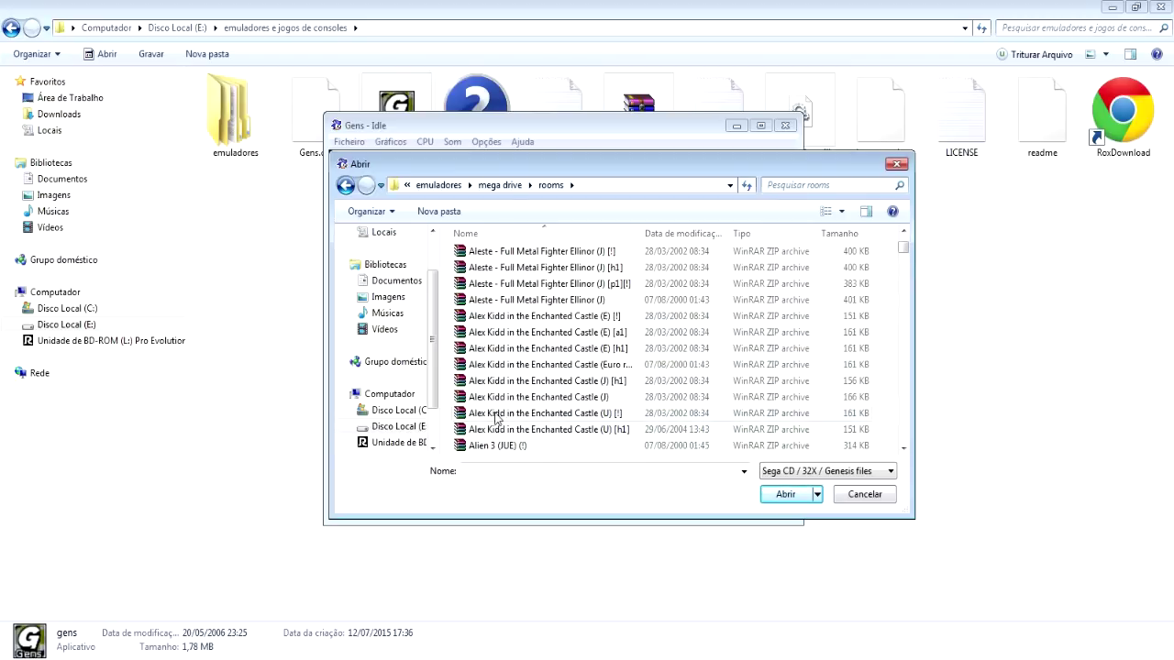
# Look up the ROM file names beginning with "mort" and dismiss the ROM selection without opening one.
pyautogui.click(493, 470)
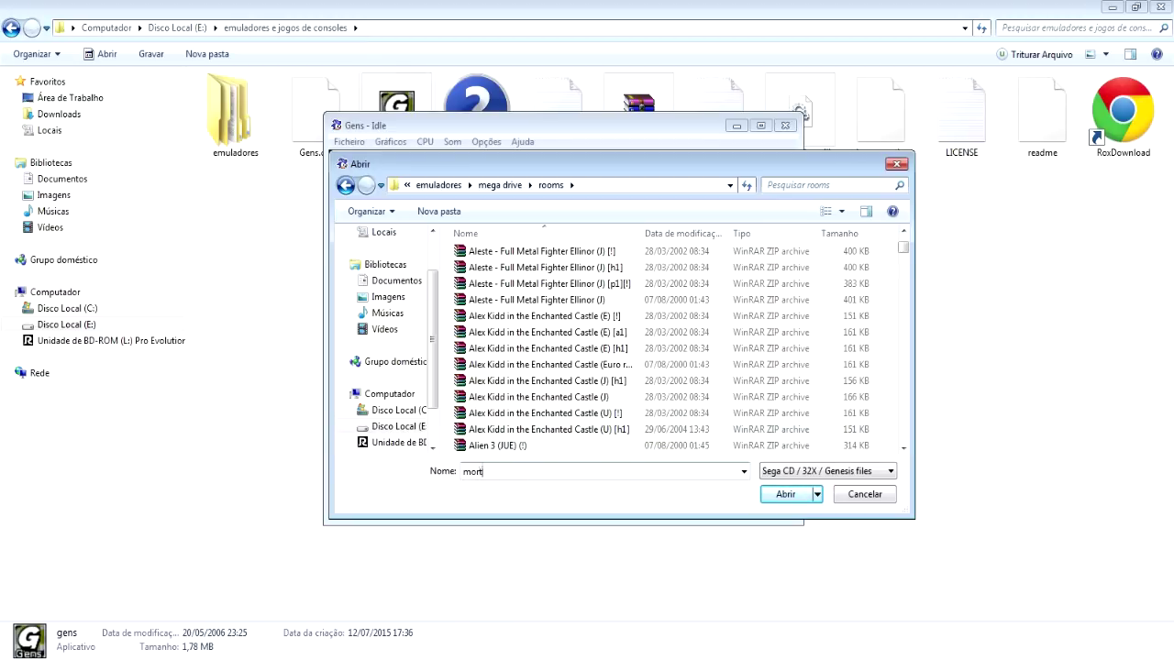
pyautogui.write('tl')
pyautogui.press('BackSpace')
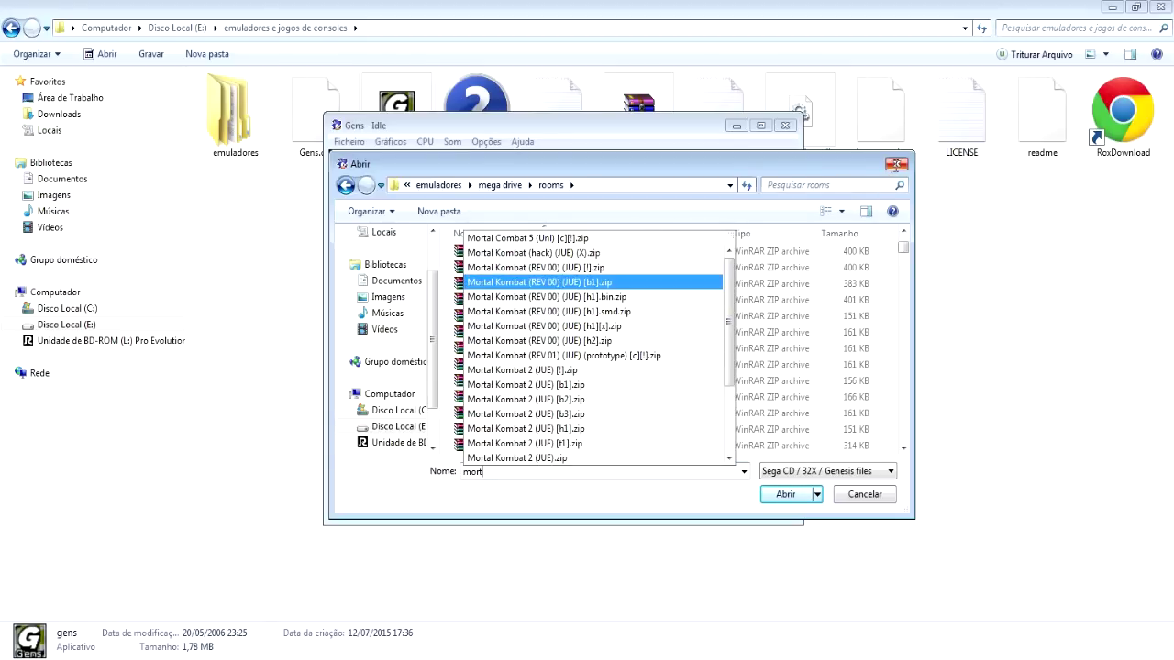
pyautogui.click(897, 165)
# Start internet play (Jogar na Internet) and connect to the #Mortal Kombat Online server in Brazil-SP.
pyautogui.click(348, 142)
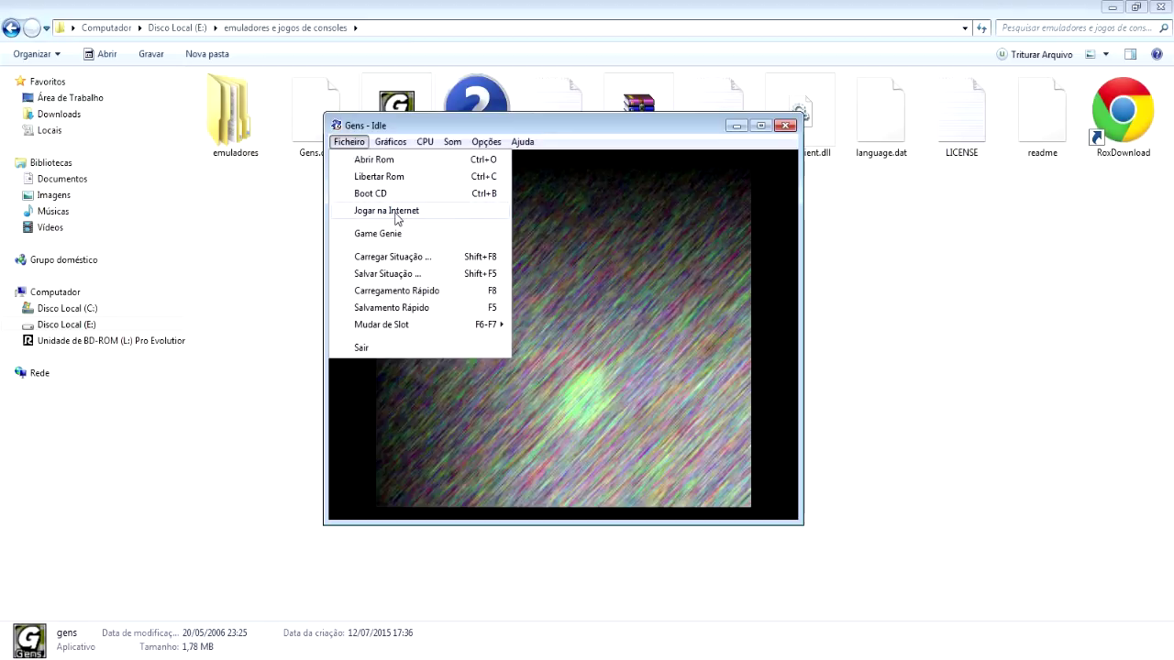
pyautogui.click(386, 210)
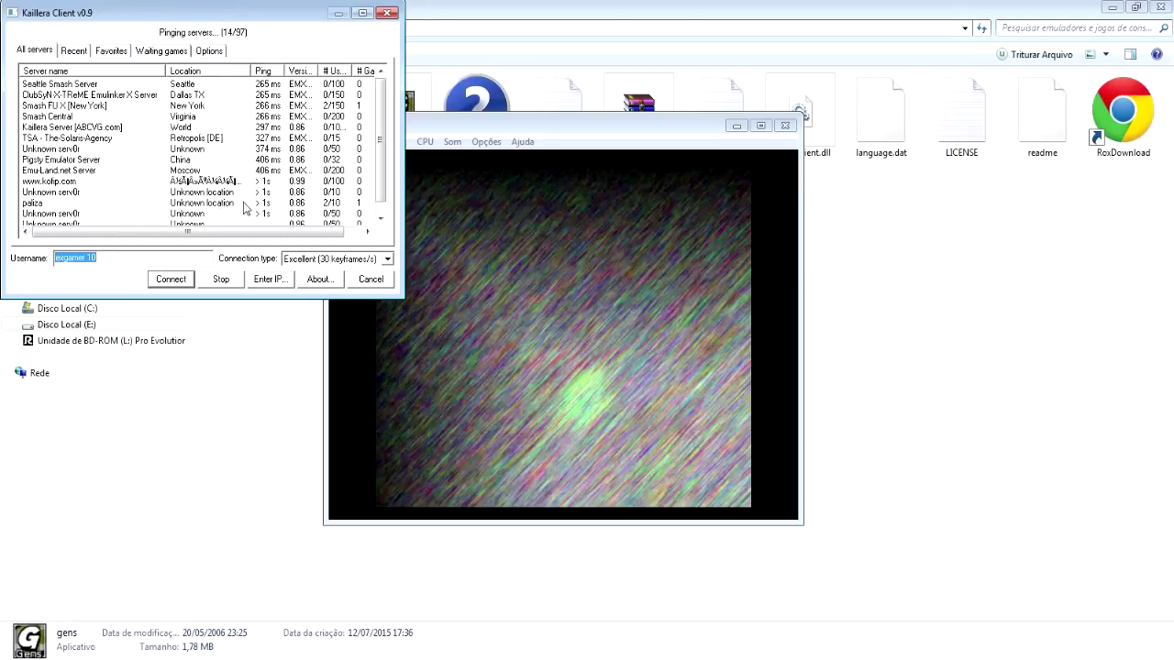
pyautogui.click(174, 117)
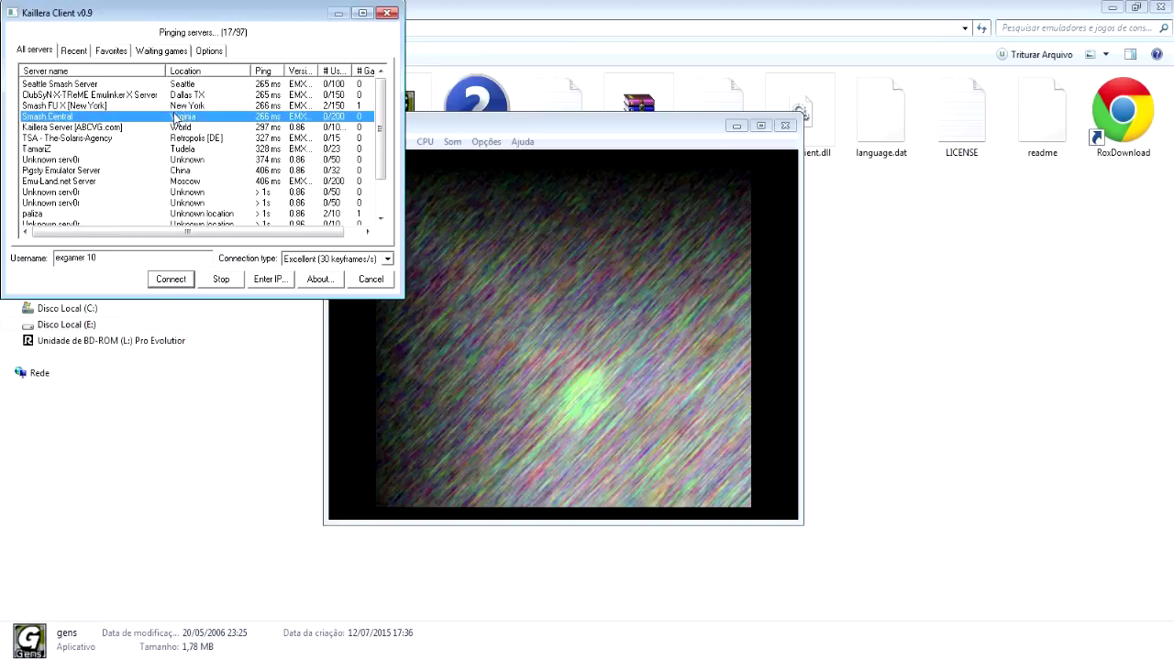
pyautogui.scroll(-1, 183, 99)
pyautogui.scroll(1, 183, 99)
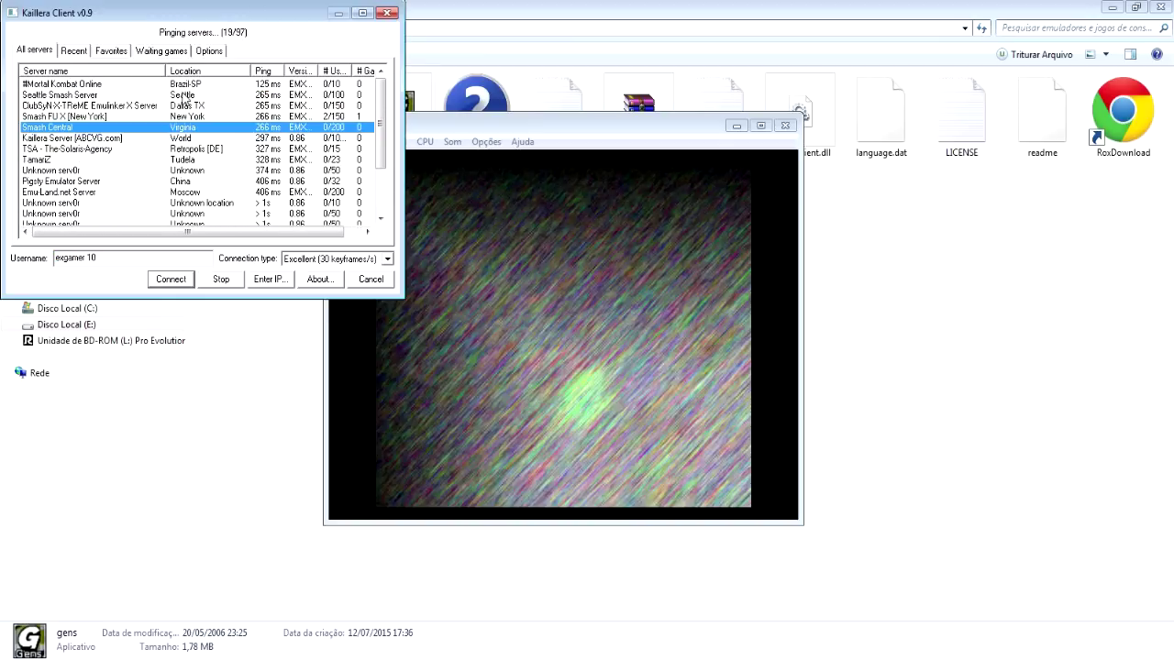
pyautogui.click(170, 86)
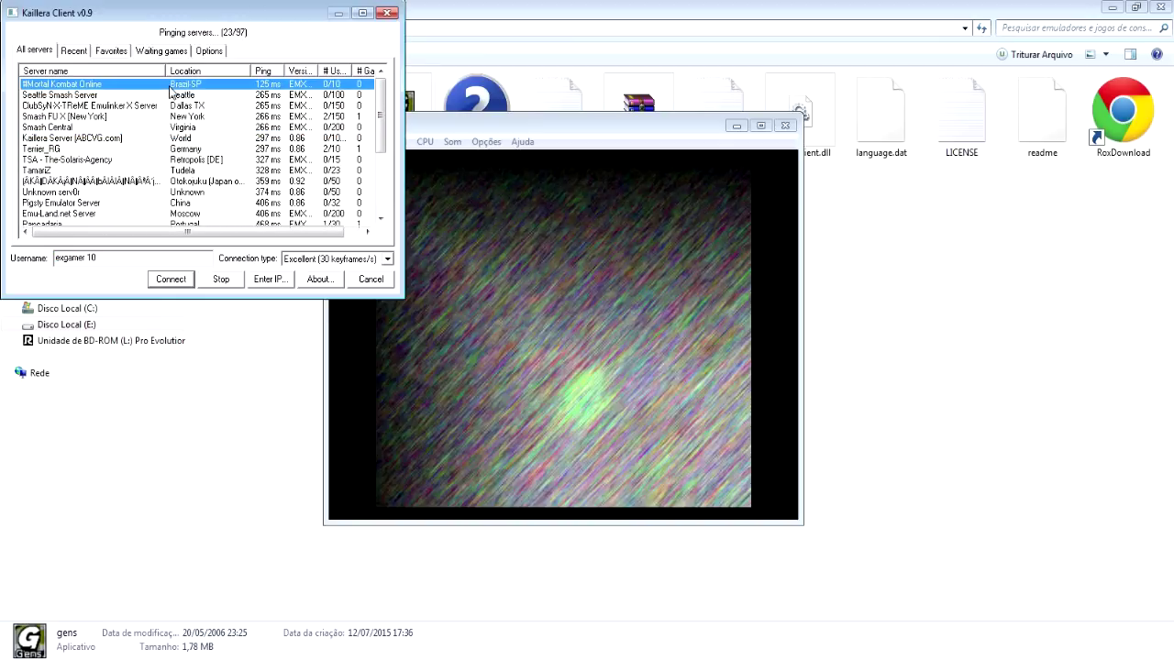
pyautogui.doubleClick(171, 86)
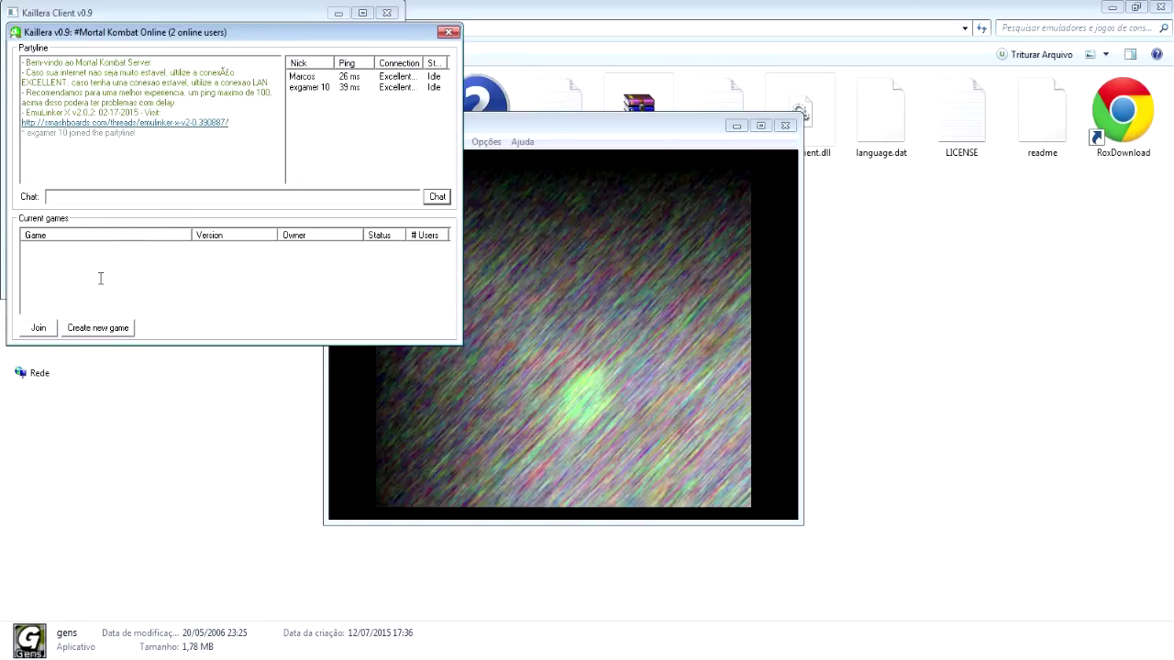
# Check the server's online users, leave it, look over the remaining Kaillera servers and close the client.
pyautogui.click(317, 88)
pyautogui.click(300, 79)
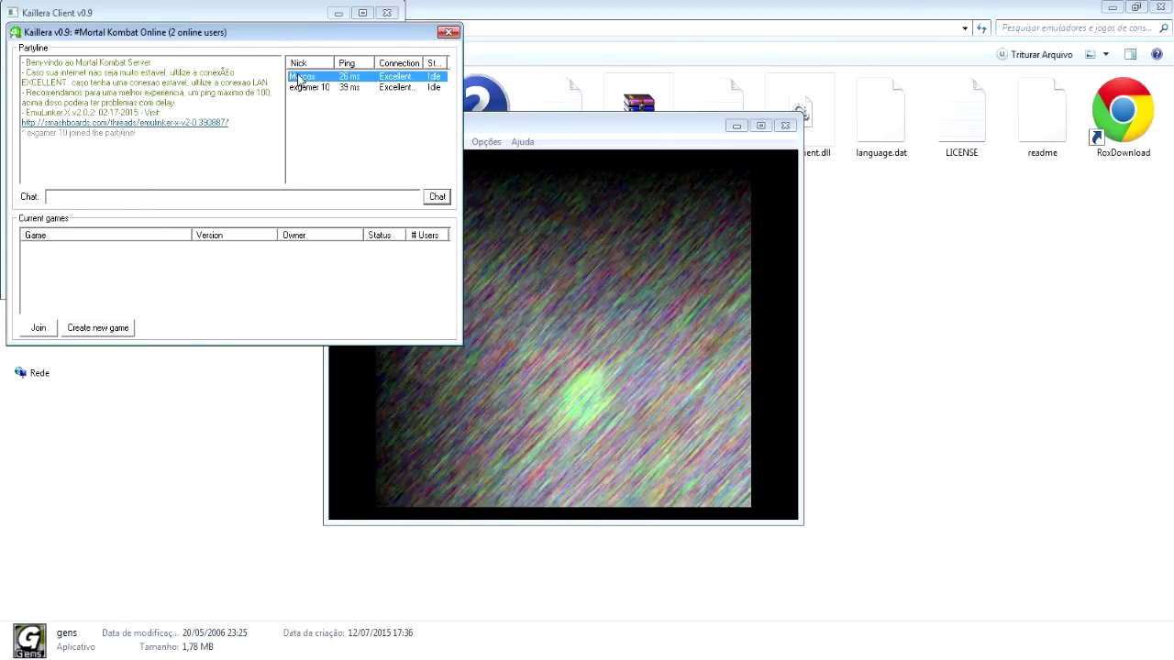
pyautogui.click(448, 32)
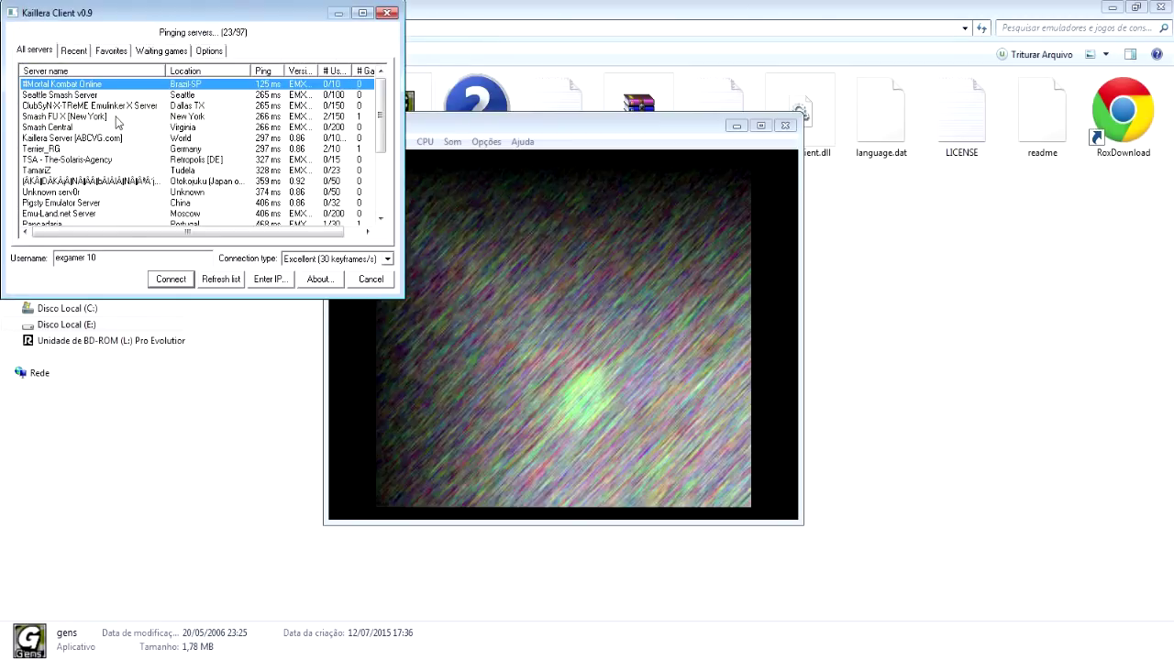
pyautogui.scroll(-4, 149, 148)
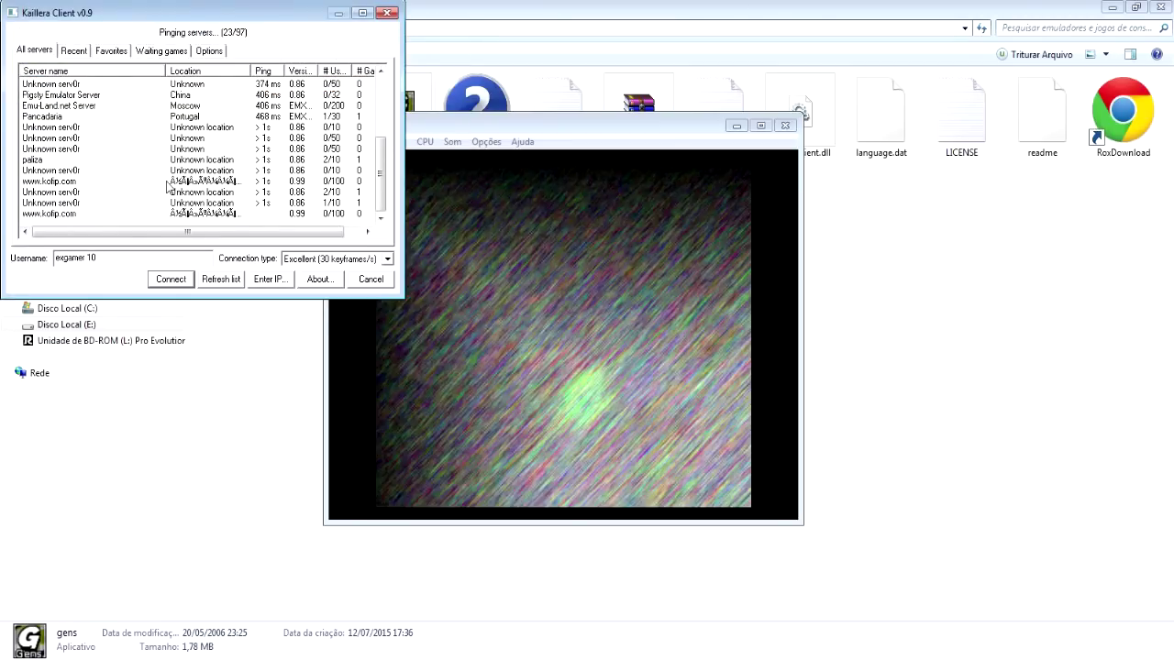
pyautogui.click(387, 13)
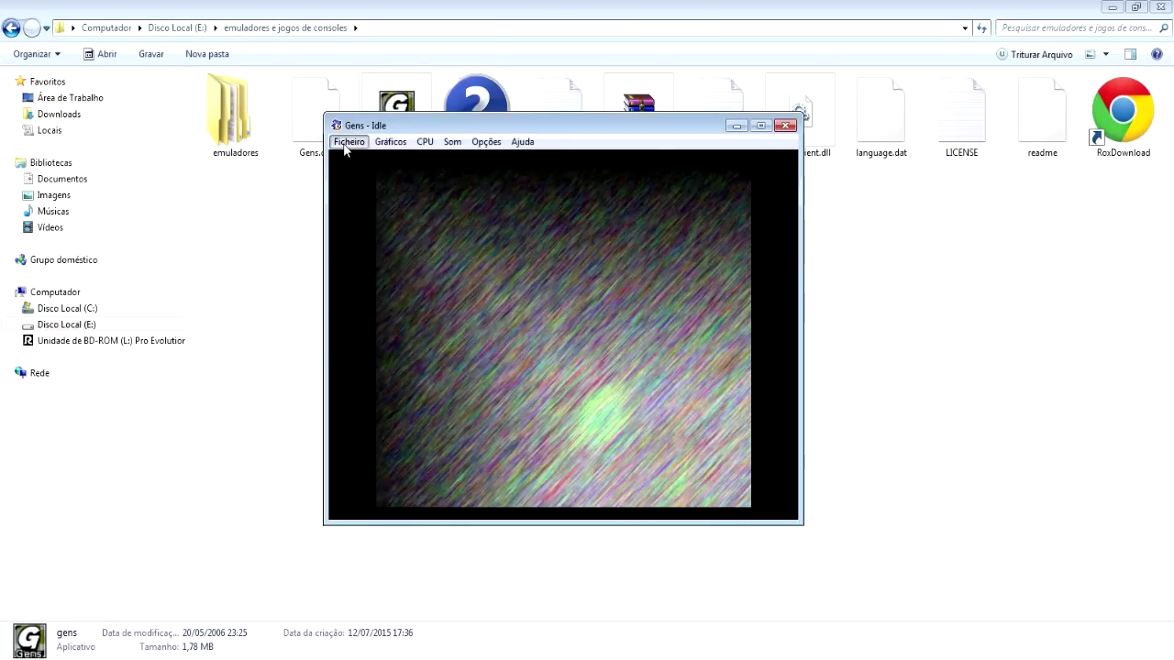
# View the Game Genie / Patch code entry options and close them without adding a code.
pyautogui.click(348, 143)
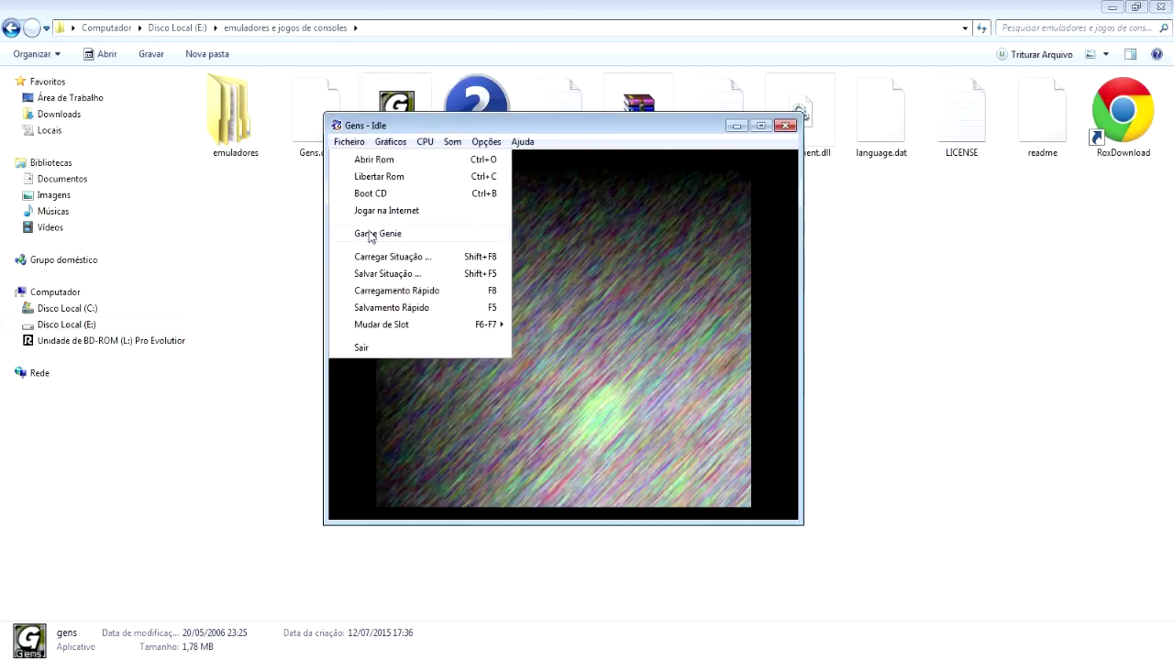
pyautogui.click(387, 237)
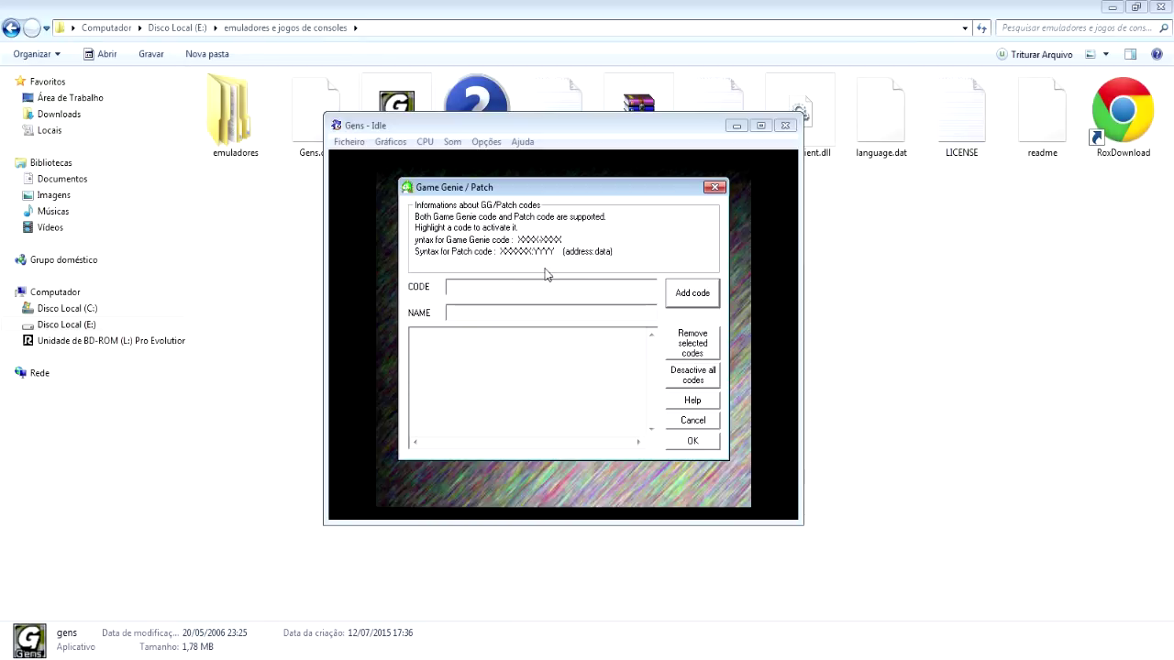
pyautogui.click(715, 188)
# View the saved-state loading dialog (Carregar Situação) and close it without loading a state.
pyautogui.click(349, 141)
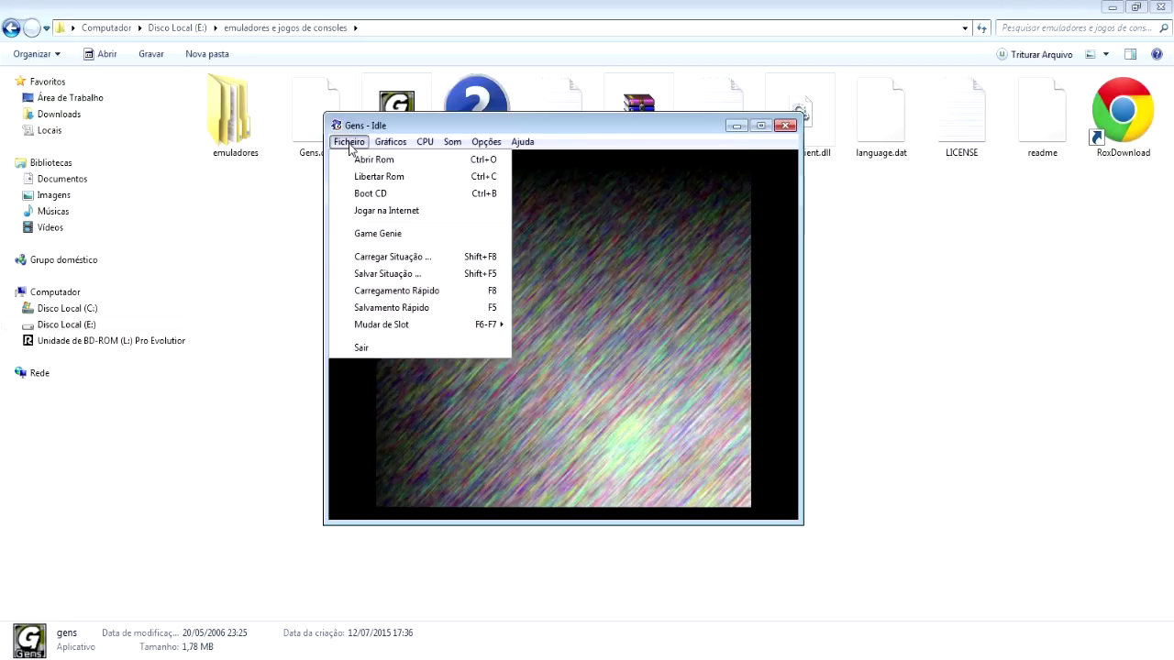
pyautogui.click(413, 259)
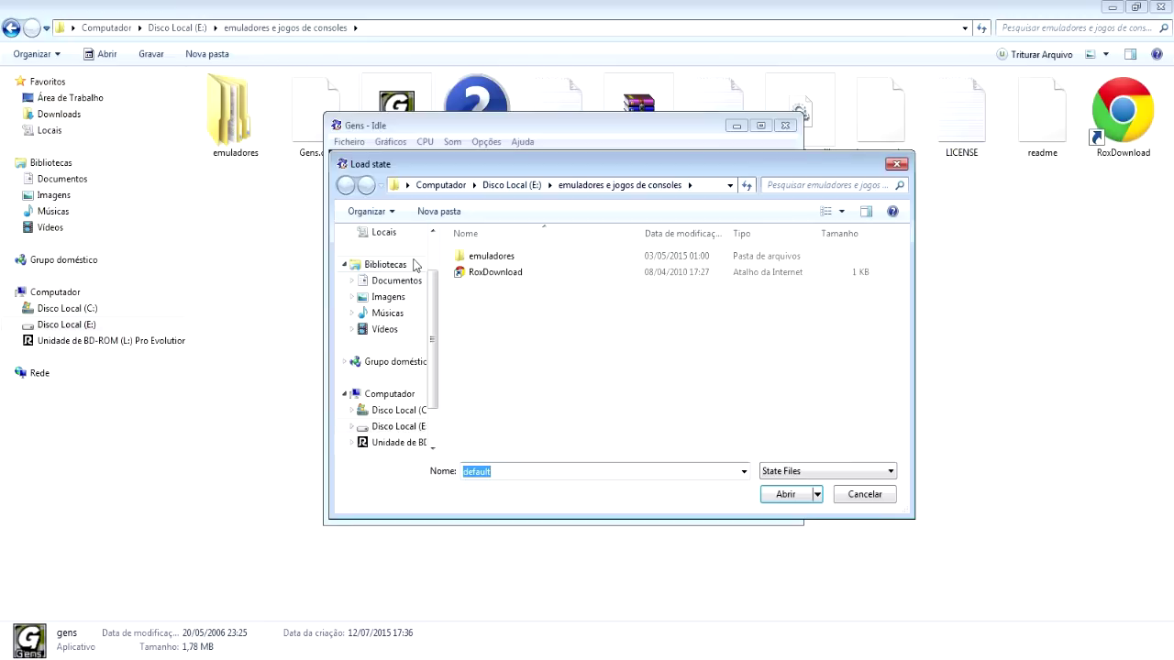
pyautogui.click(896, 165)
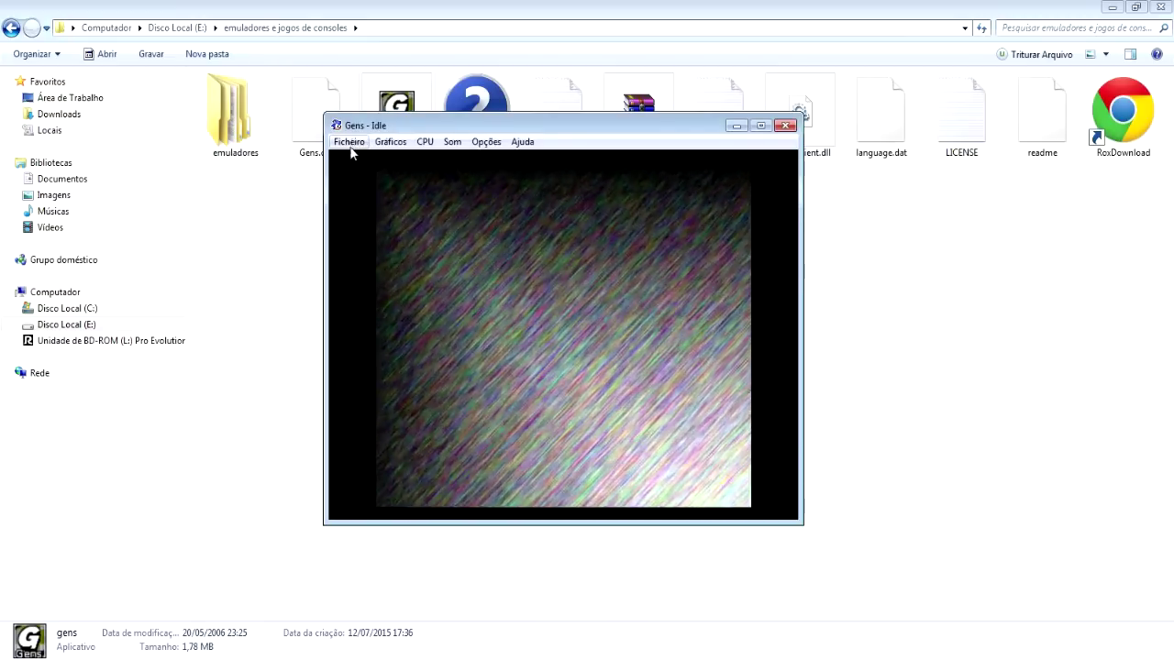
pyautogui.click(350, 144)
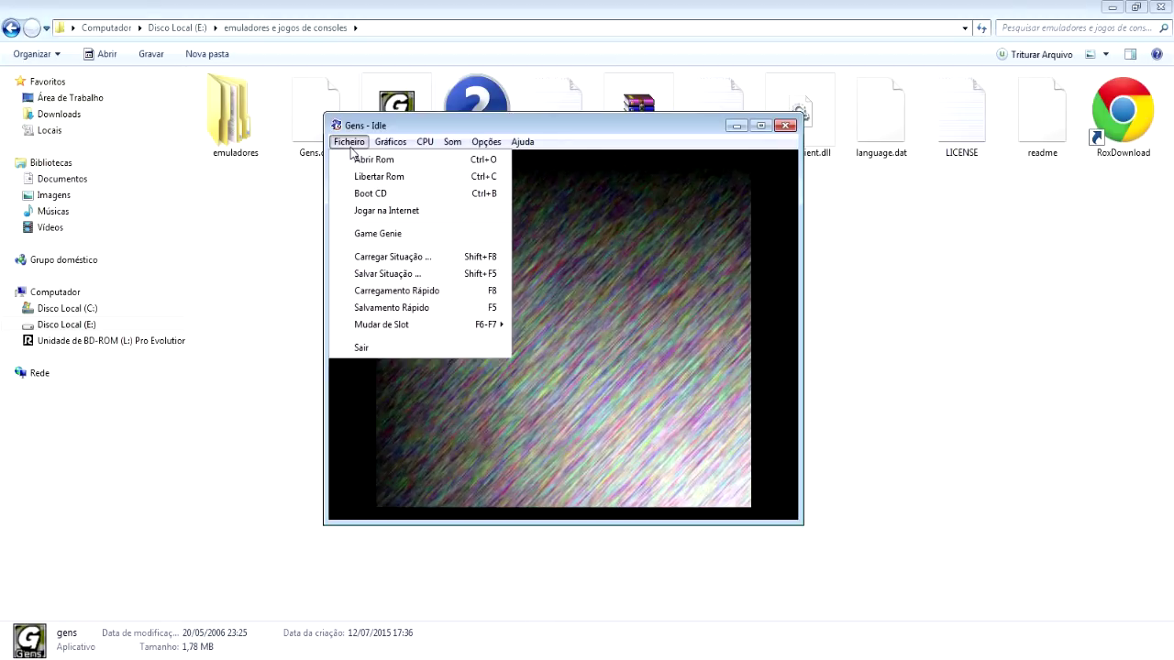
pyautogui.click(395, 256)
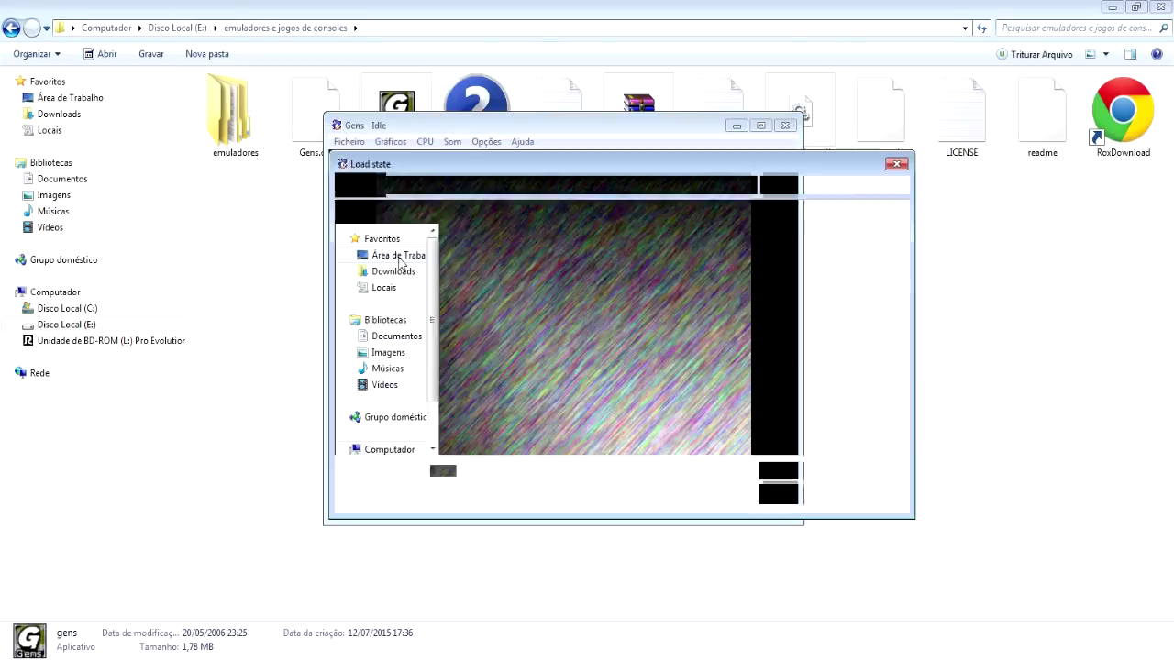
pyautogui.click(897, 164)
# Examine the quick save option and the save slots available under Mudar de Slot.
pyautogui.click(349, 141)
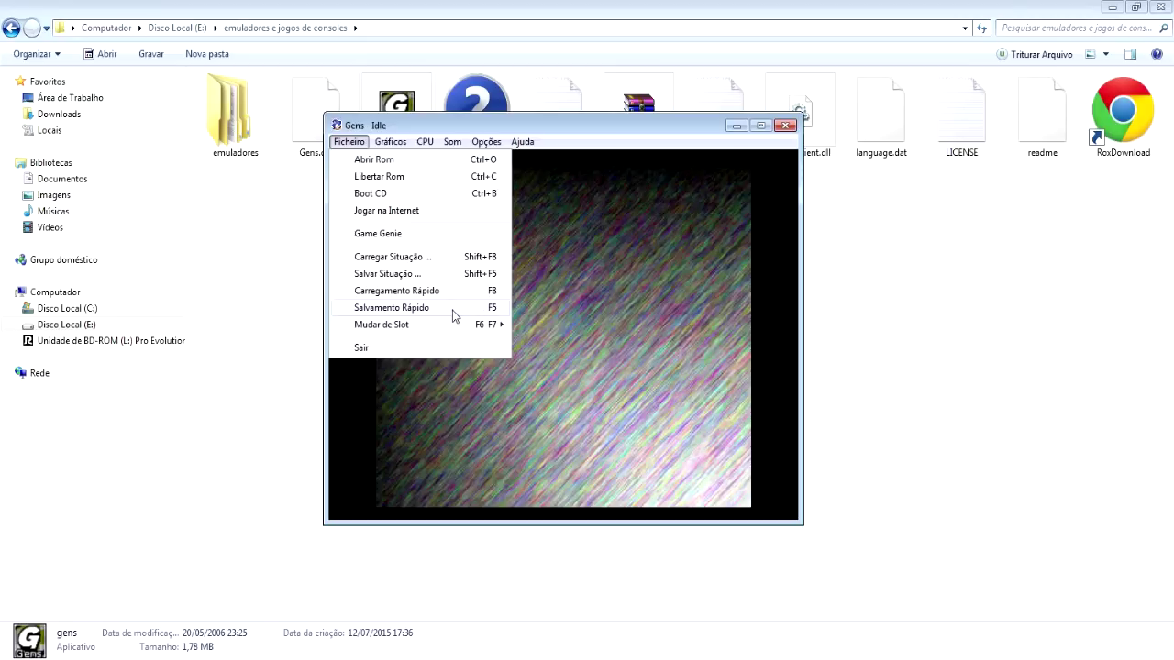
pyautogui.moveTo(420, 325)
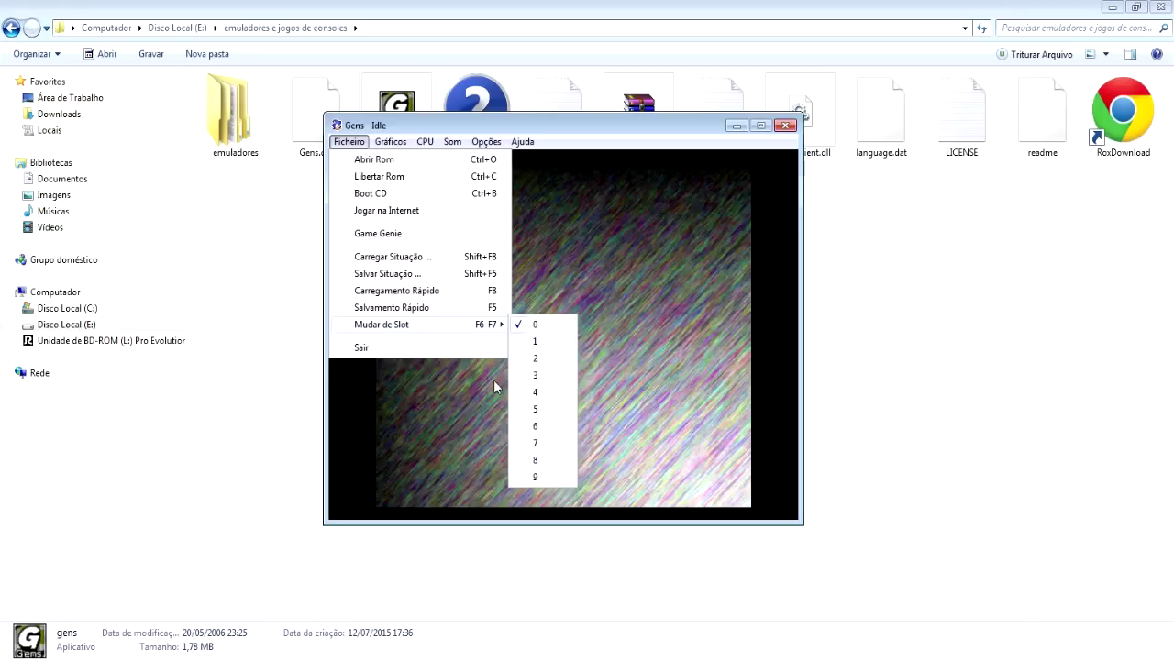
pyautogui.moveTo(391, 141)
pyautogui.moveTo(346, 145)
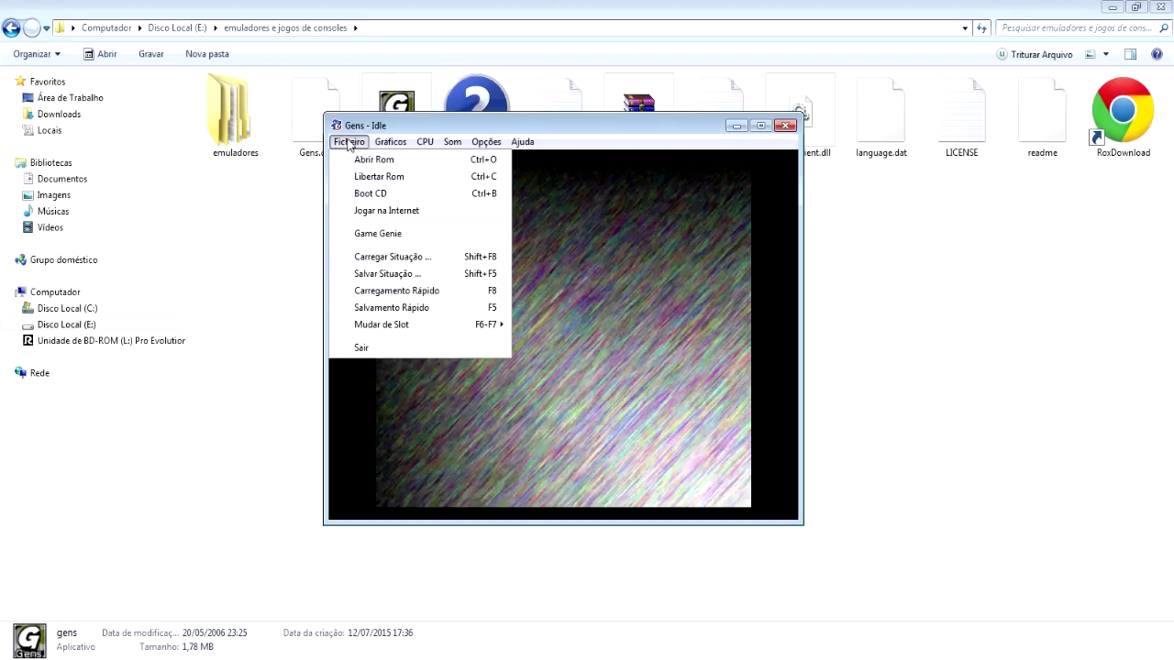
# Browse for a ROM in emuladores > mega drive > rooms and look up the file names beginning with "MORTAL".
pyautogui.click(379, 162)
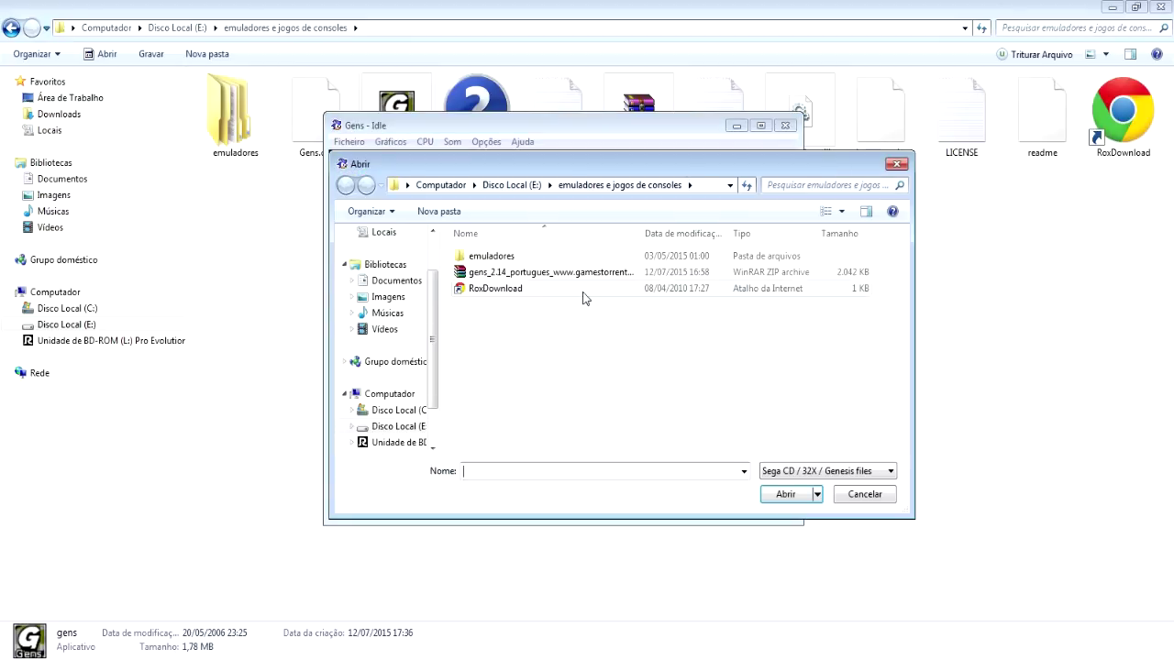
pyautogui.doubleClick(495, 258)
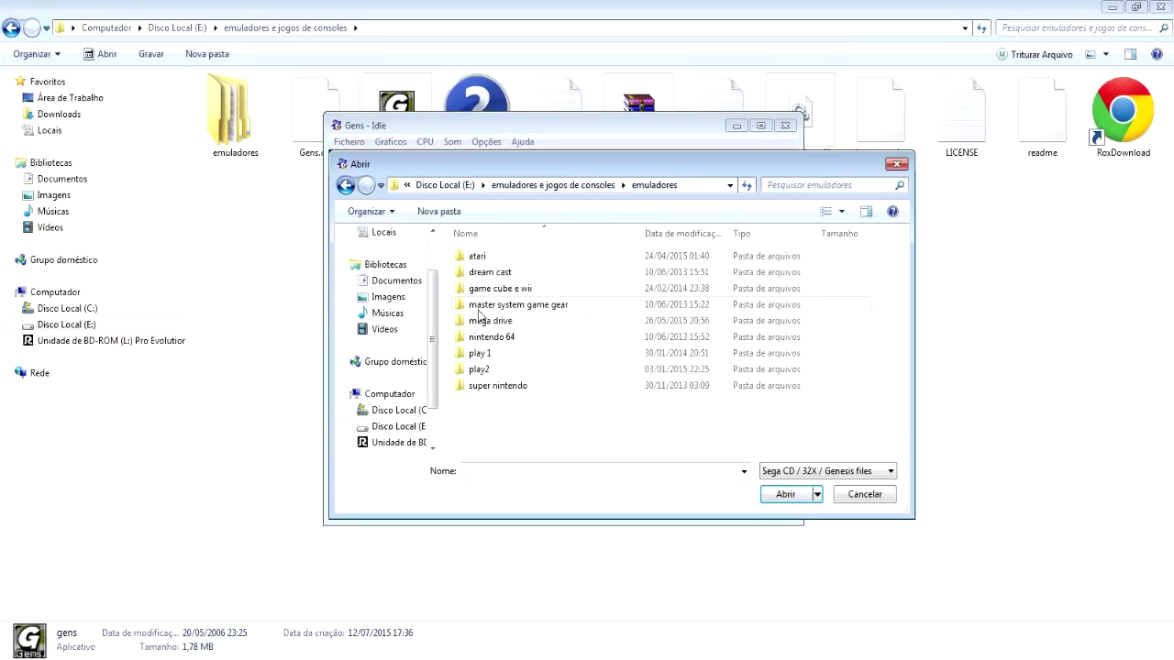
pyautogui.doubleClick(488, 323)
pyautogui.doubleClick(489, 289)
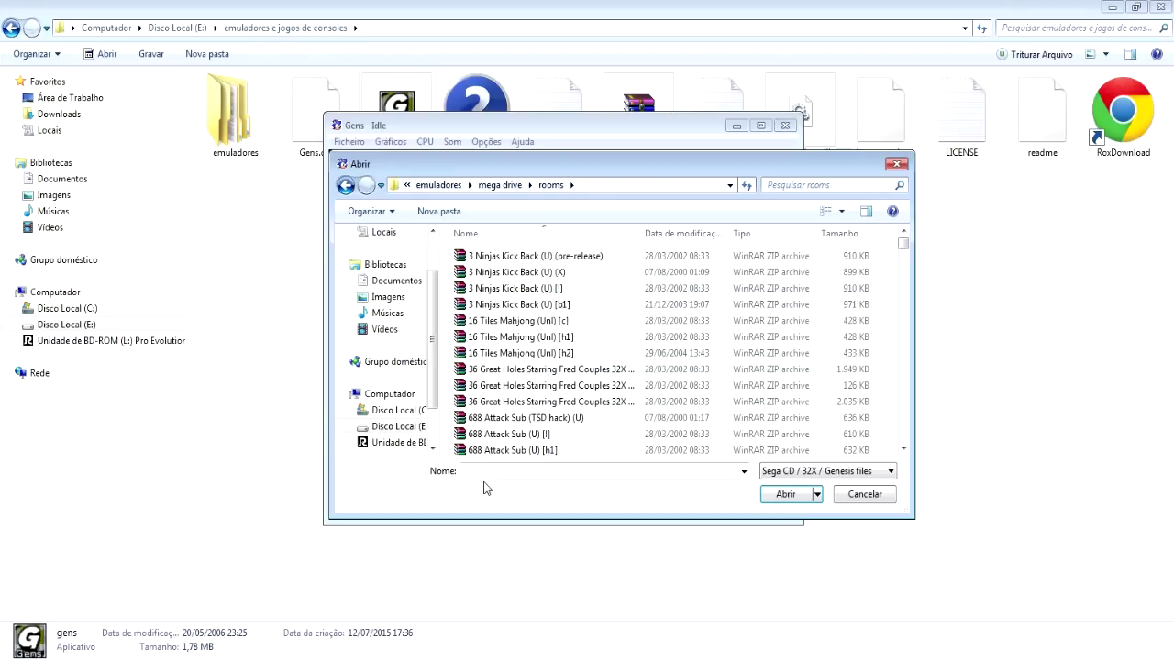
pyautogui.write('MORTAL')
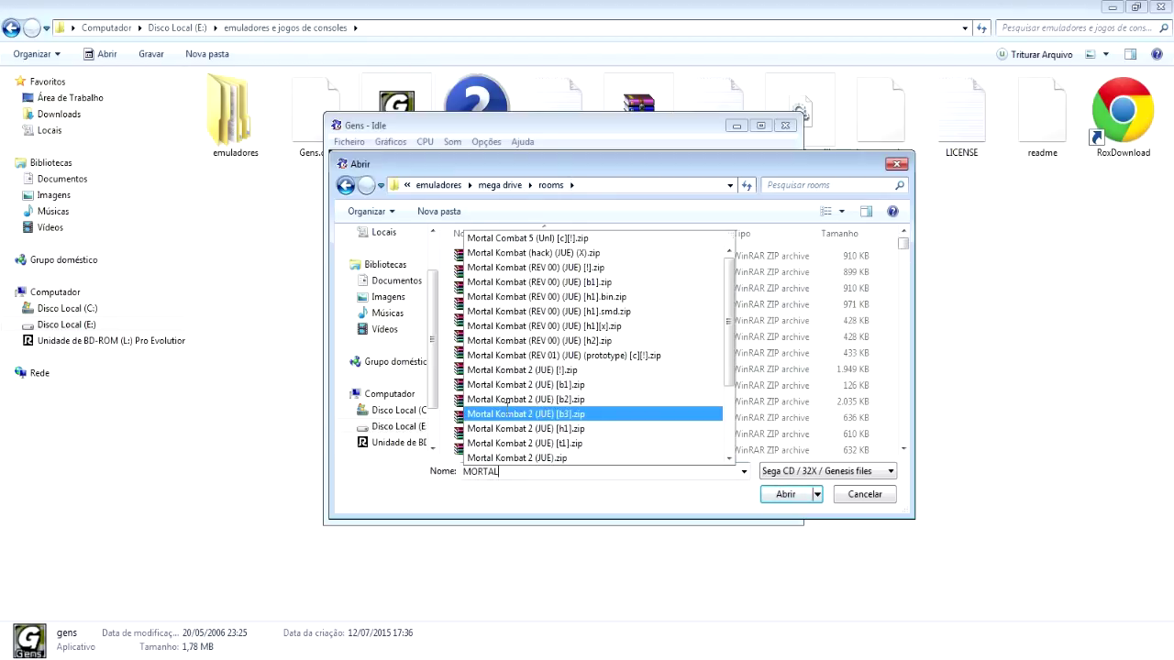
pyautogui.scroll(-3, 505, 406)
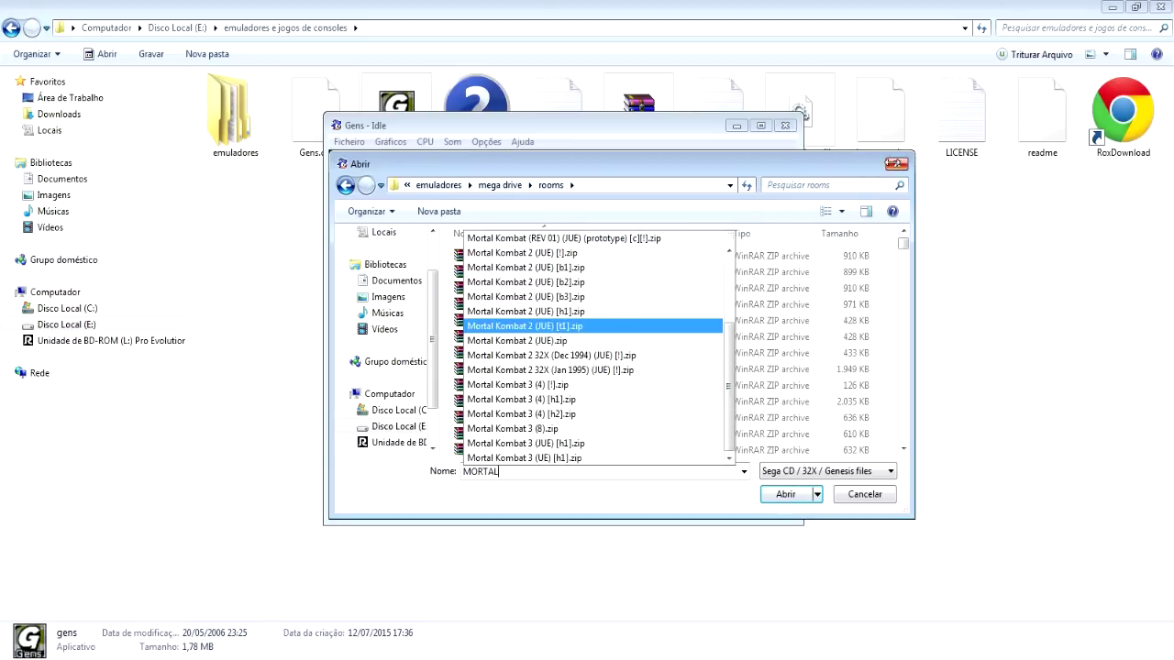
pyautogui.press('Return')
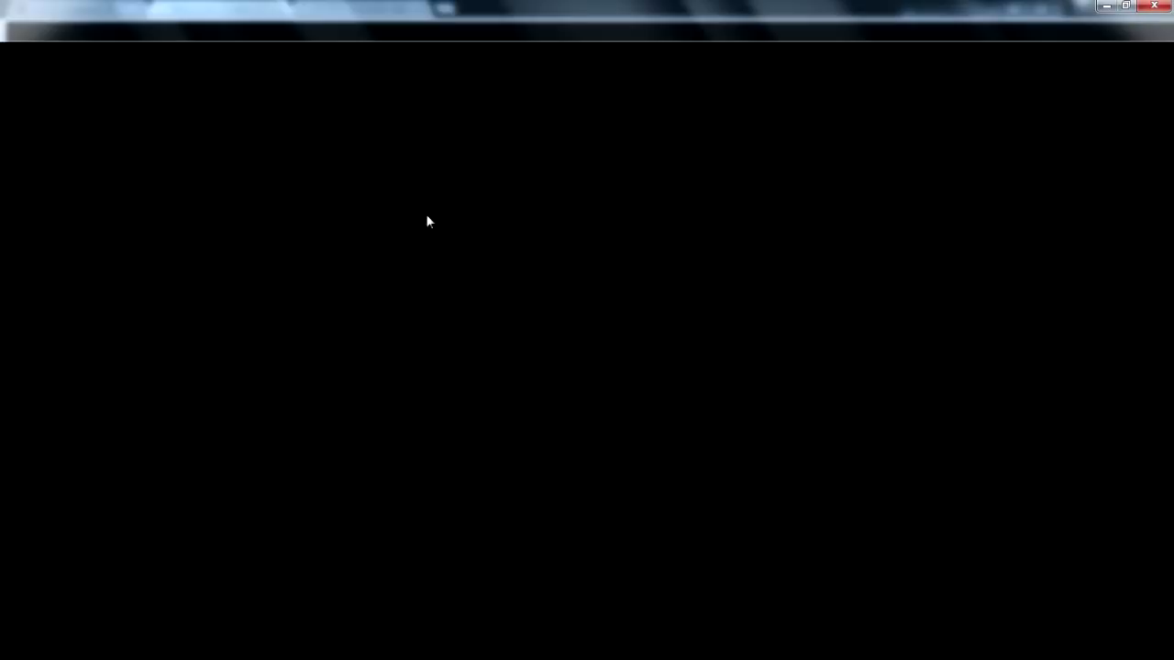
# Close the emulator and open the emuladores folder in the file explorer.
pyautogui.hotkey('alt', 'F4')
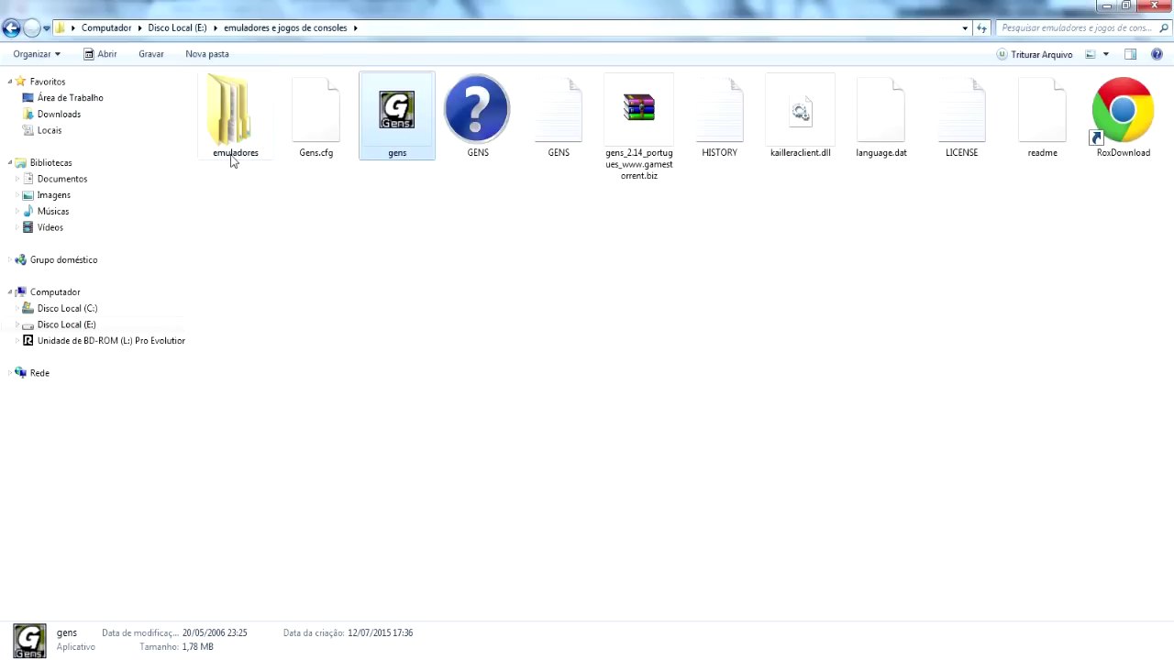
pyautogui.click(231, 129)
pyautogui.doubleClick(237, 124)
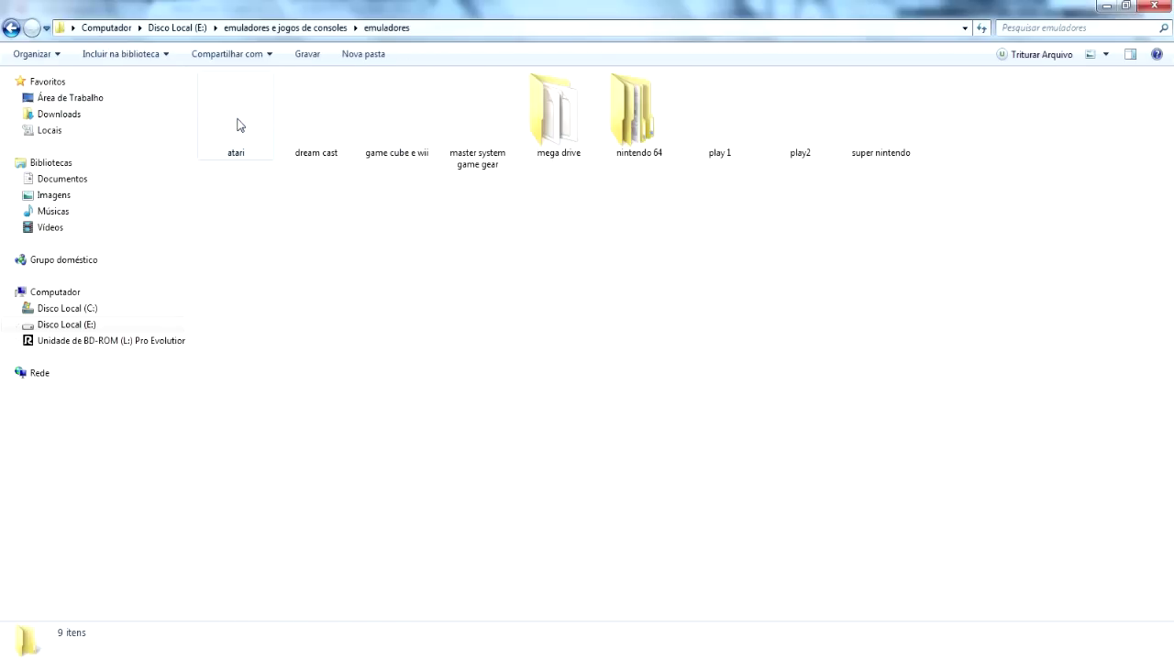
# Launch the gens application from the mega drive > gens 2 folder.
pyautogui.doubleClick(580, 142)
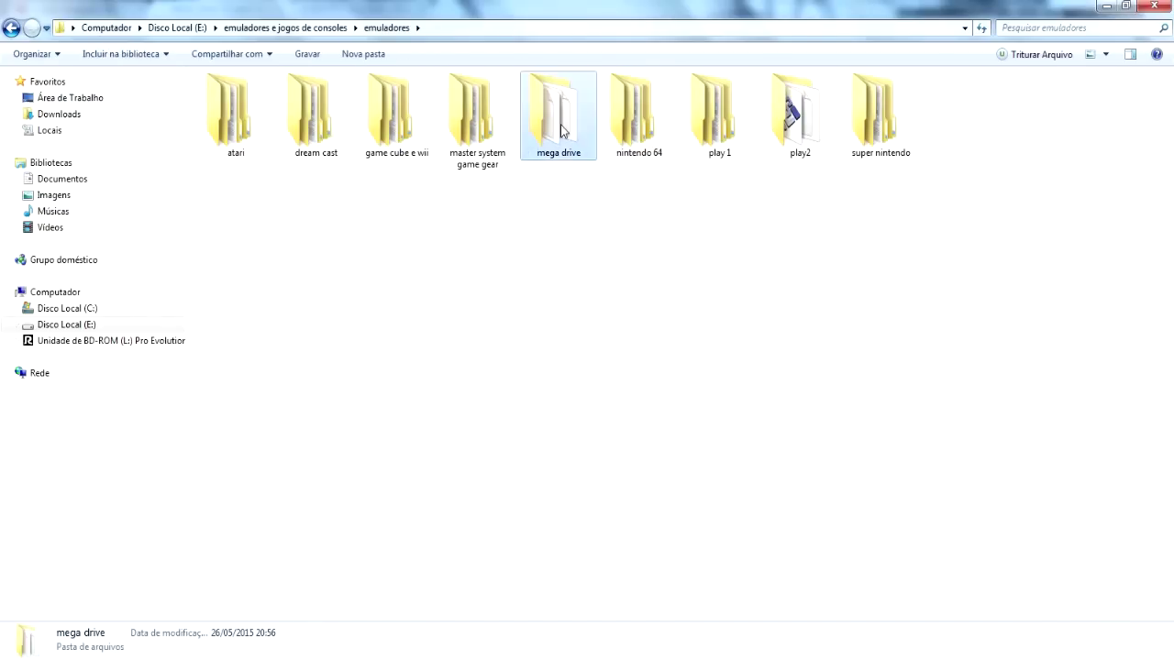
pyautogui.click(370, 128)
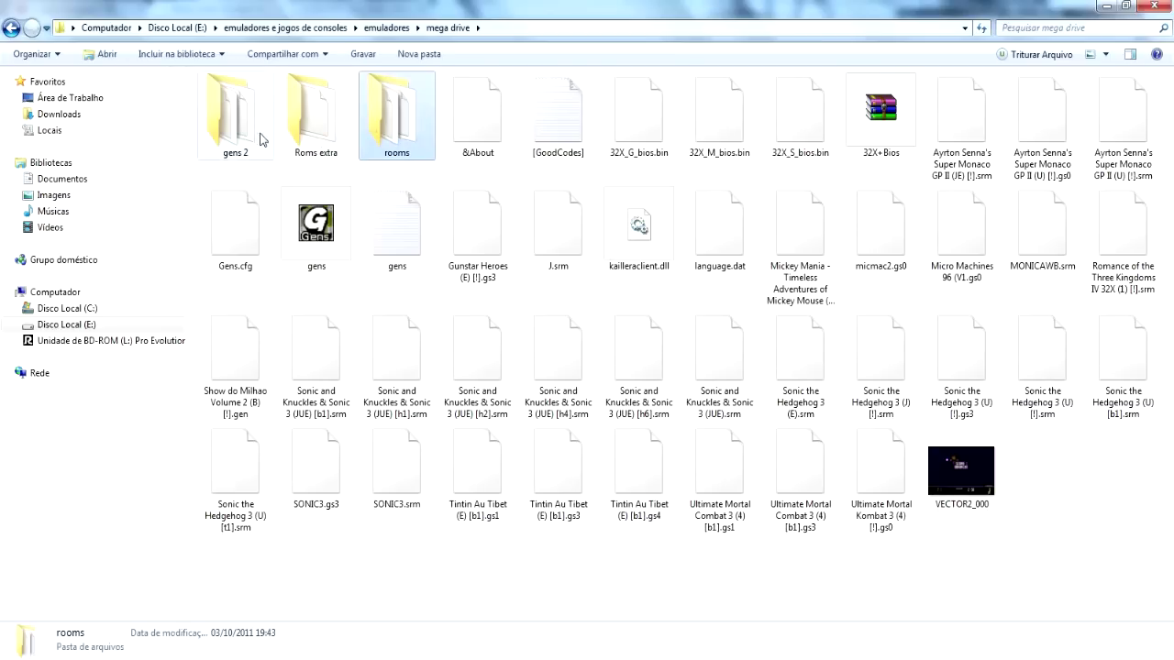
pyautogui.doubleClick(236, 143)
pyautogui.doubleClick(233, 117)
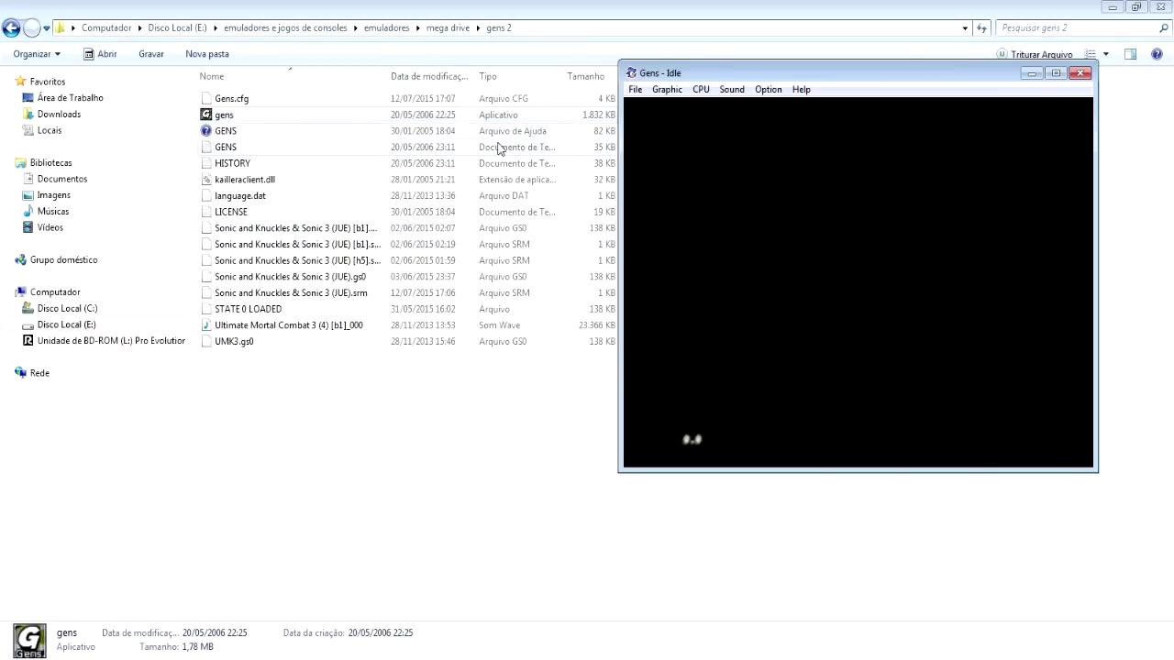
# Look up ROM names beginning with "MOR" and "ULTI" in the rooms folder and load Ultimate Mortal Combat 3 (4) (!).zip.
pyautogui.click(635, 90)
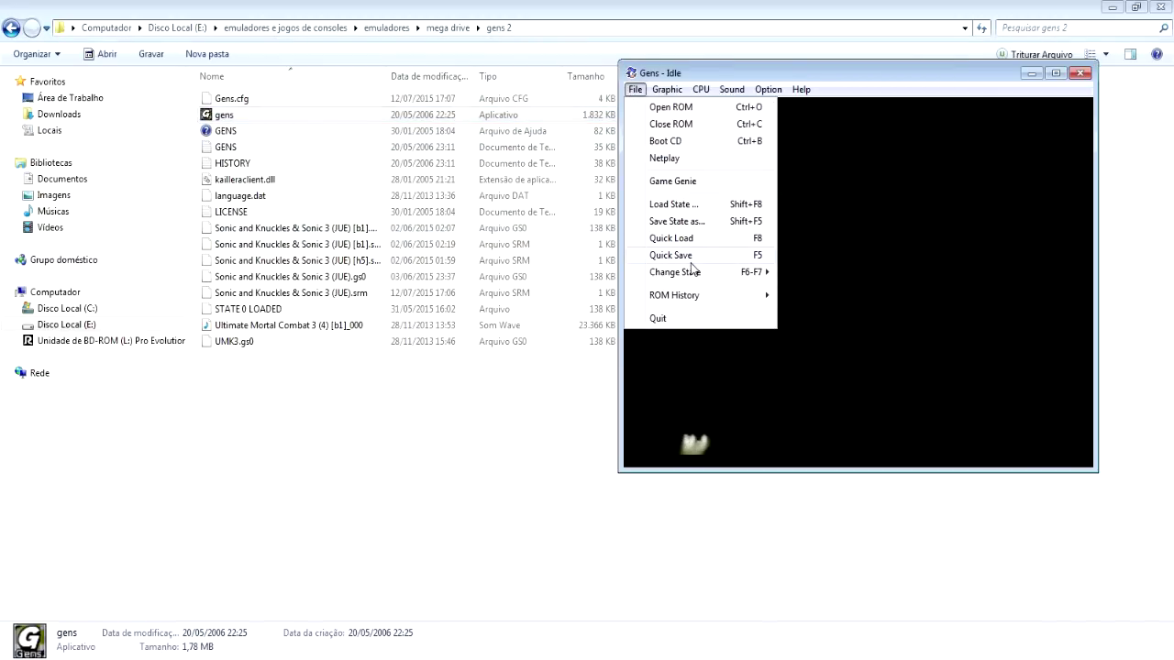
pyautogui.moveTo(684, 299)
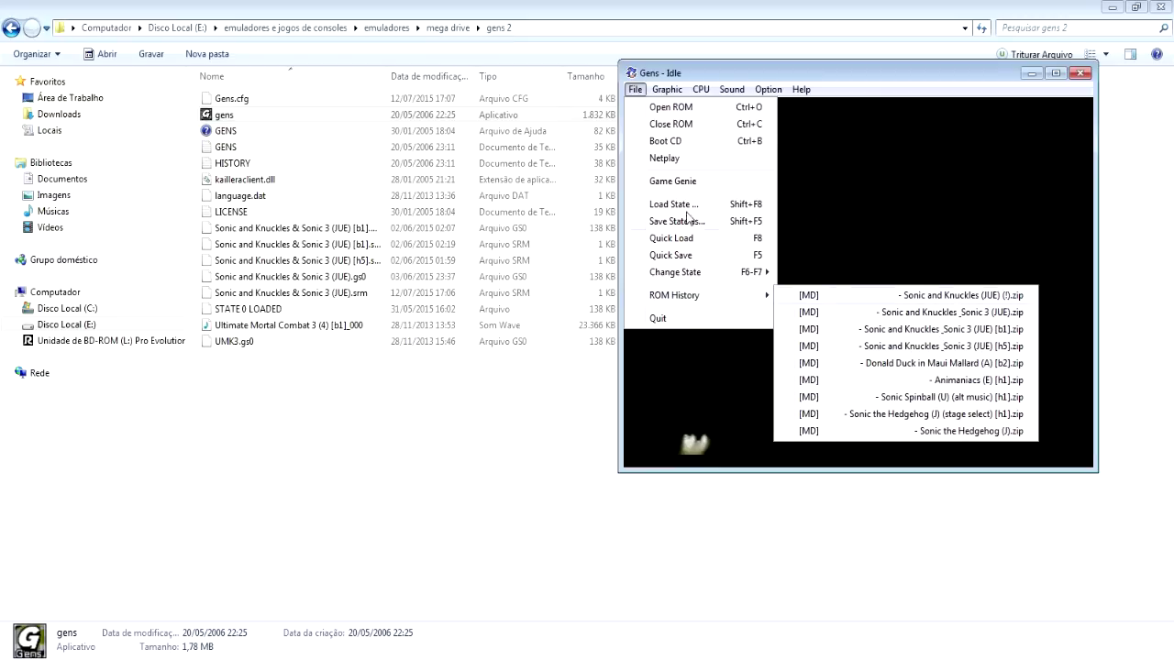
pyautogui.click(665, 108)
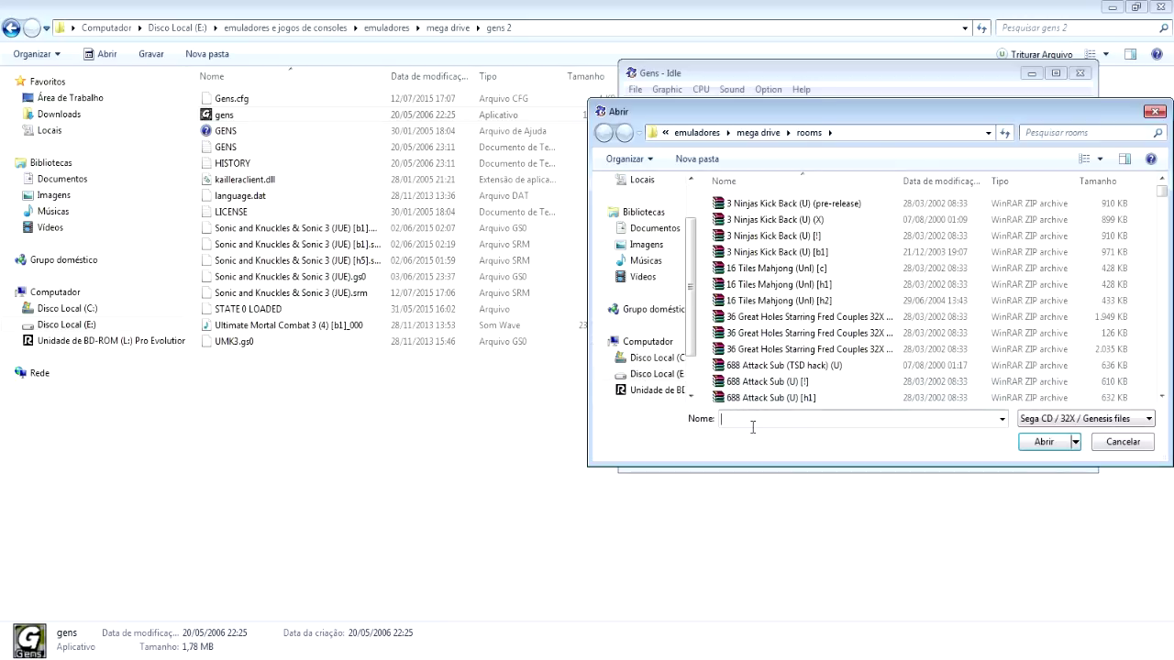
pyautogui.write('MOR')
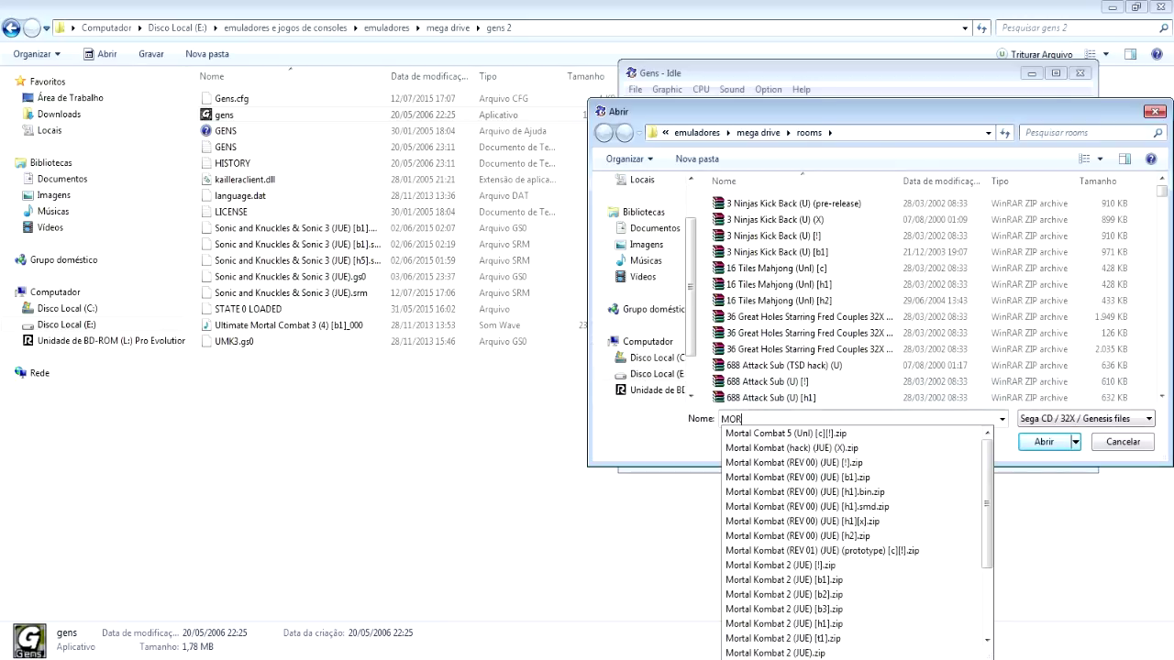
pyautogui.scroll(-2, 840, 550)
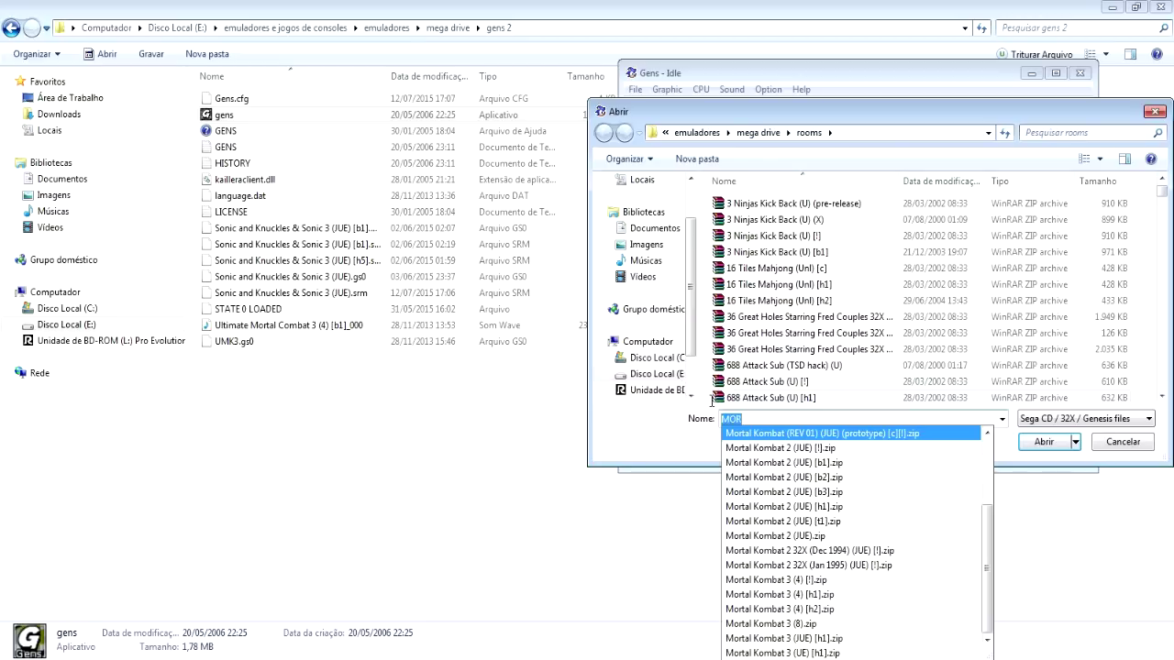
pyautogui.write('UL')
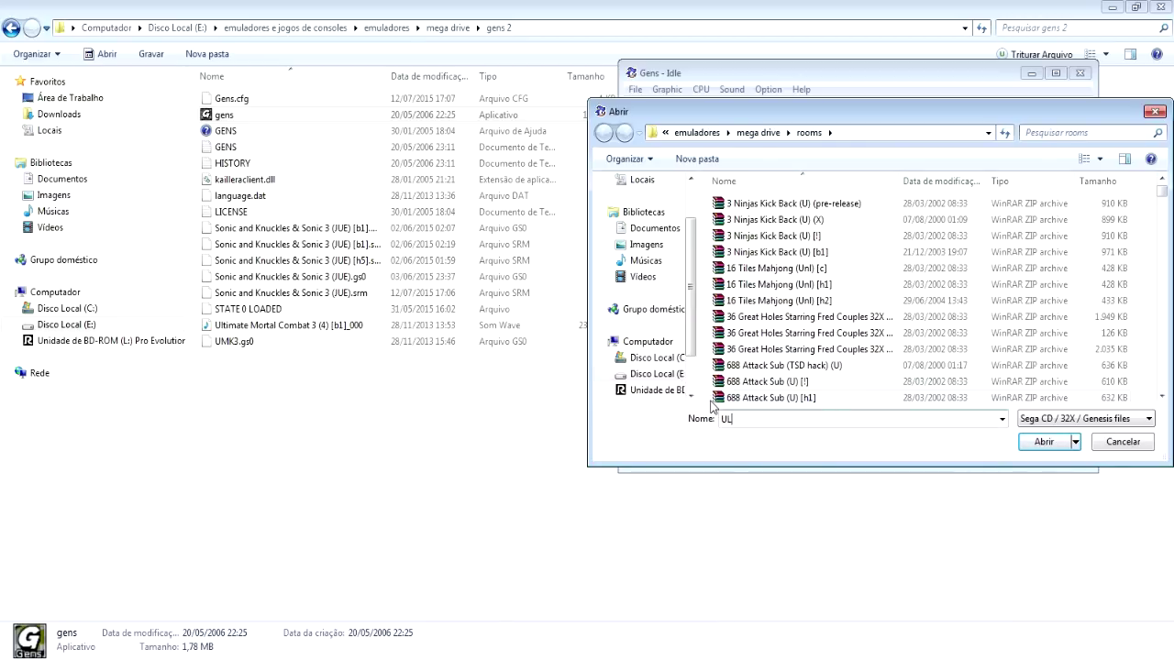
pyautogui.write('TI')
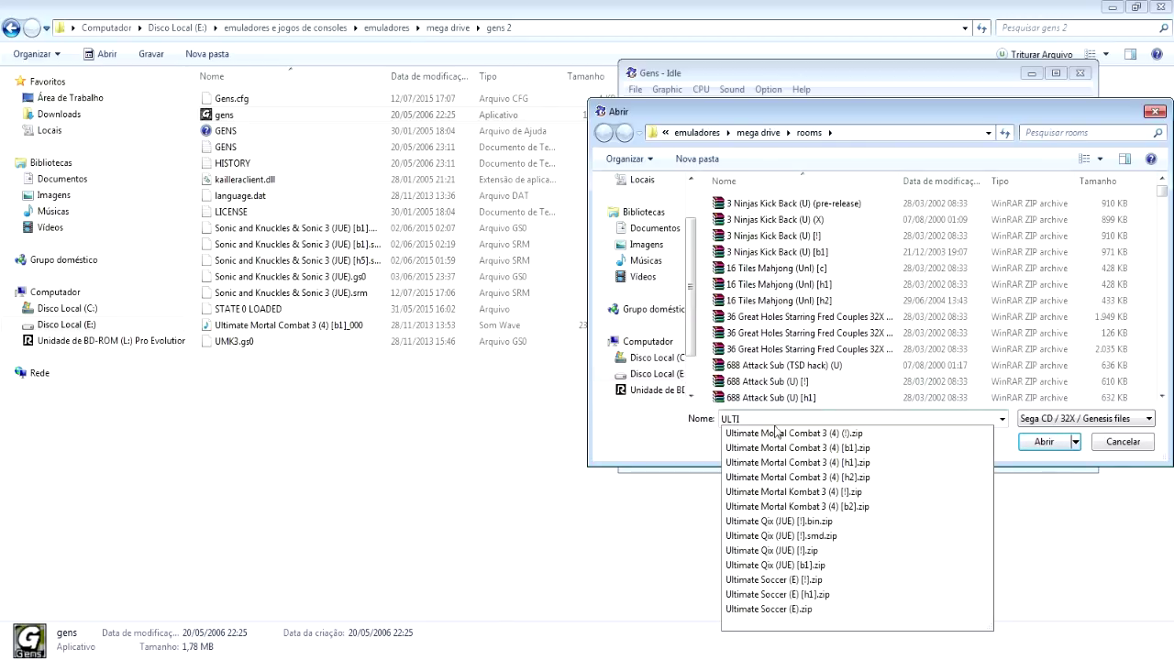
pyautogui.click(821, 433)
pyautogui.click(1044, 443)
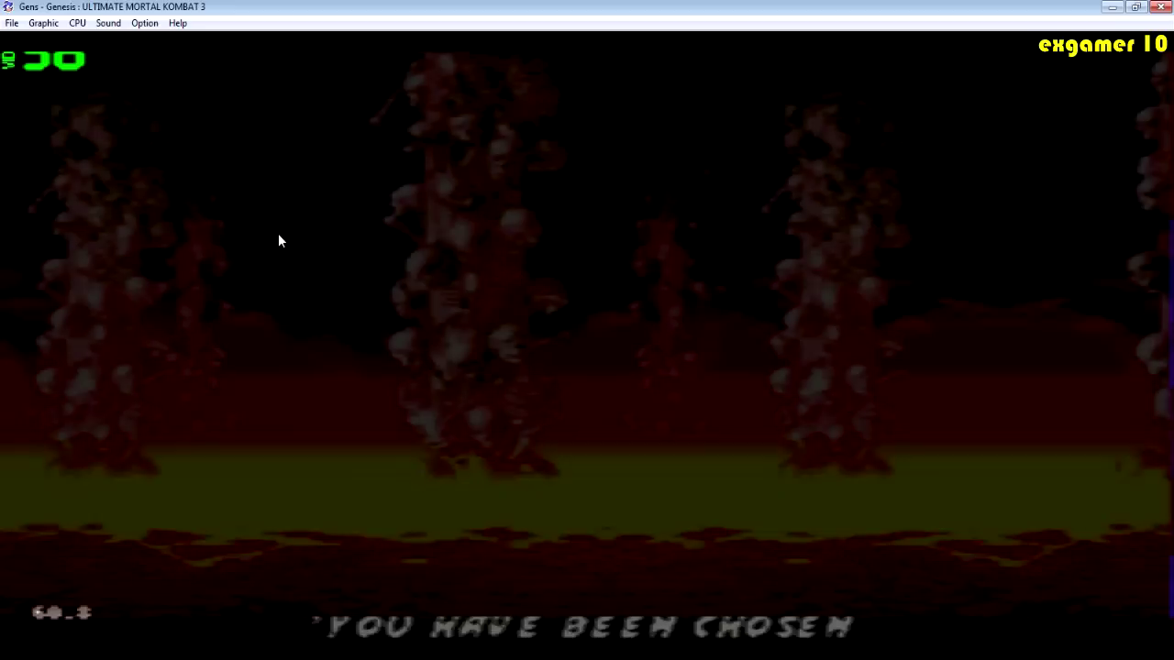
# Start a game of Ultimate Mortal Kombat 3, pick Jax as the fighter and confirm a destiny tower.
pyautogui.press('Return')
pyautogui.press('Return')
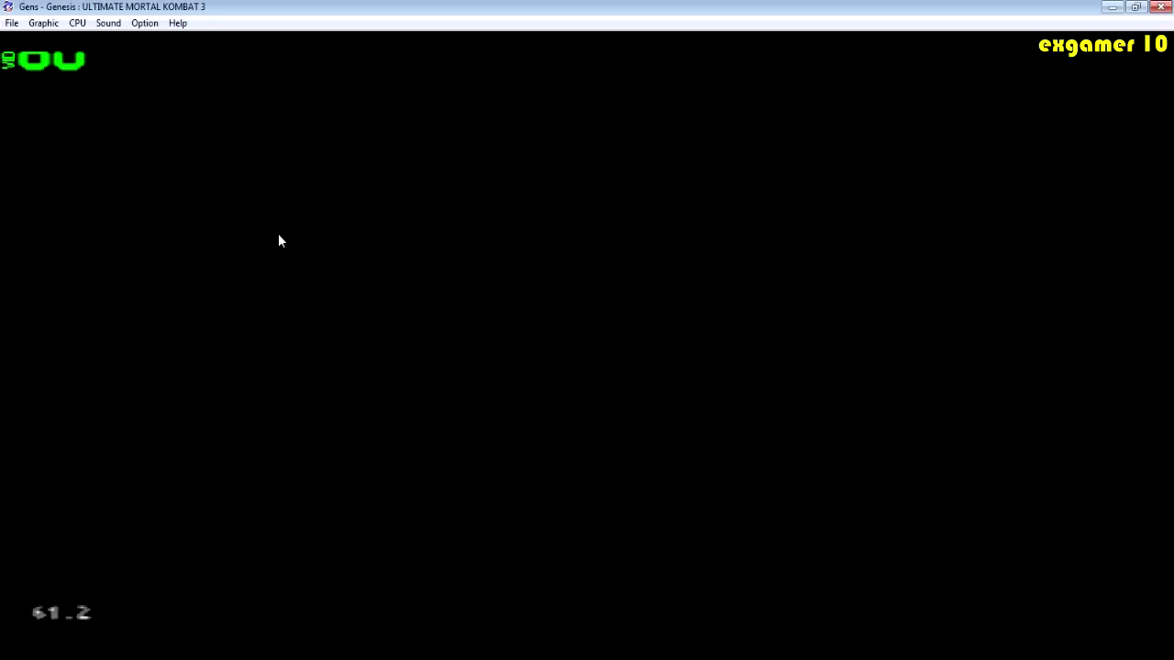
pyautogui.press('Right')
pyautogui.press('Right')
pyautogui.press('Down')
pyautogui.press('Right')
pyautogui.press('Right')
pyautogui.press('Right')
pyautogui.press('Down')
pyautogui.press('Left')
pyautogui.press('Left')
pyautogui.press('Left')
pyautogui.press('Left')
pyautogui.press('Right')
pyautogui.press('Up')
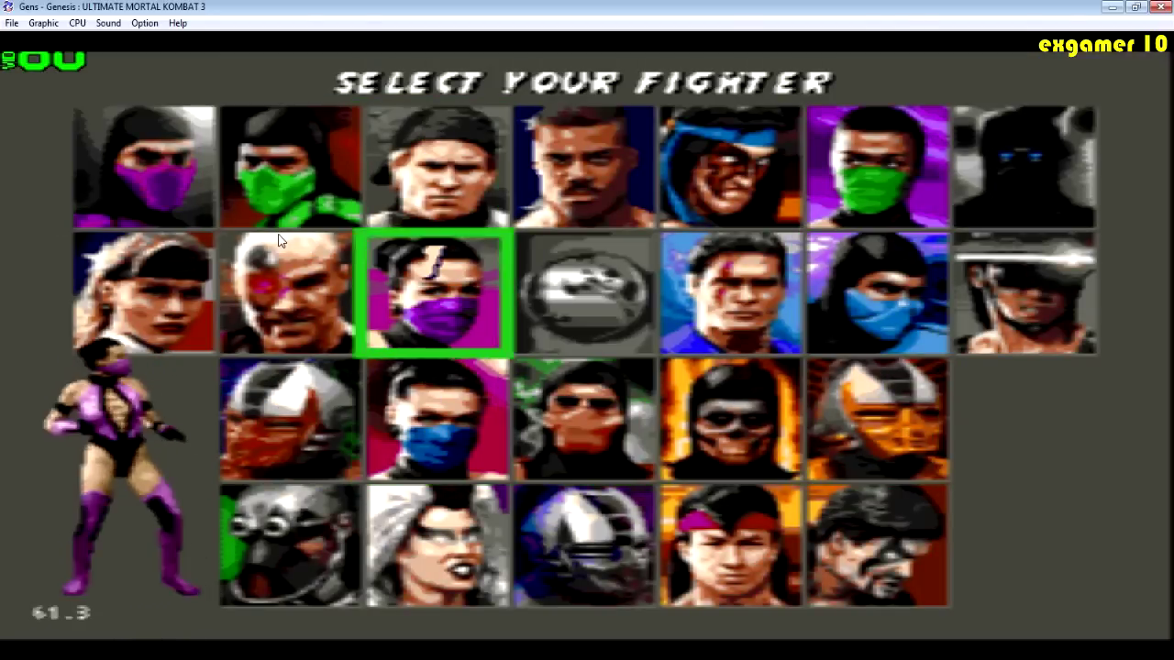
pyautogui.press('Up')
pyautogui.press('Right')
pyautogui.press('a')
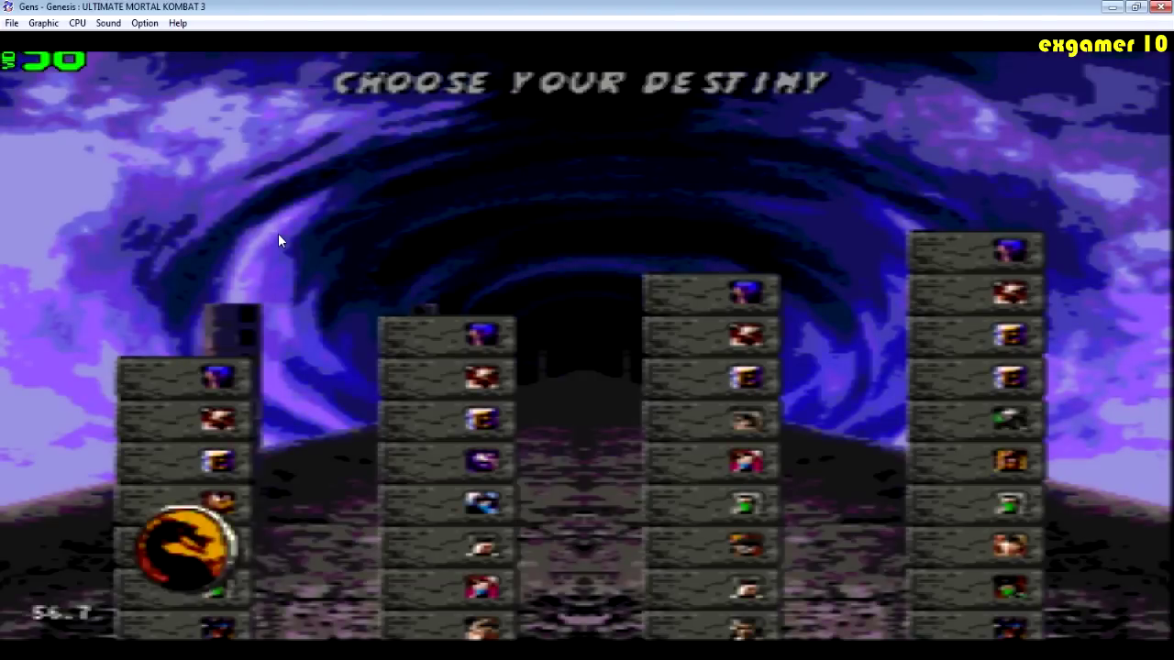
pyautogui.press('Right')
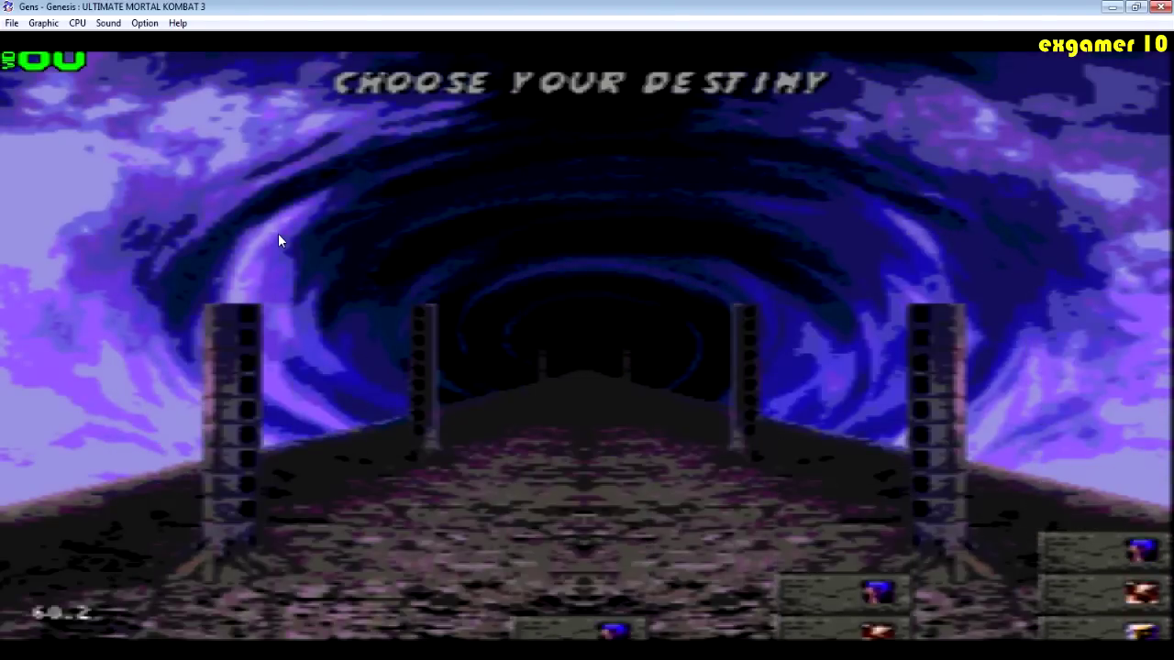
pyautogui.press('a')
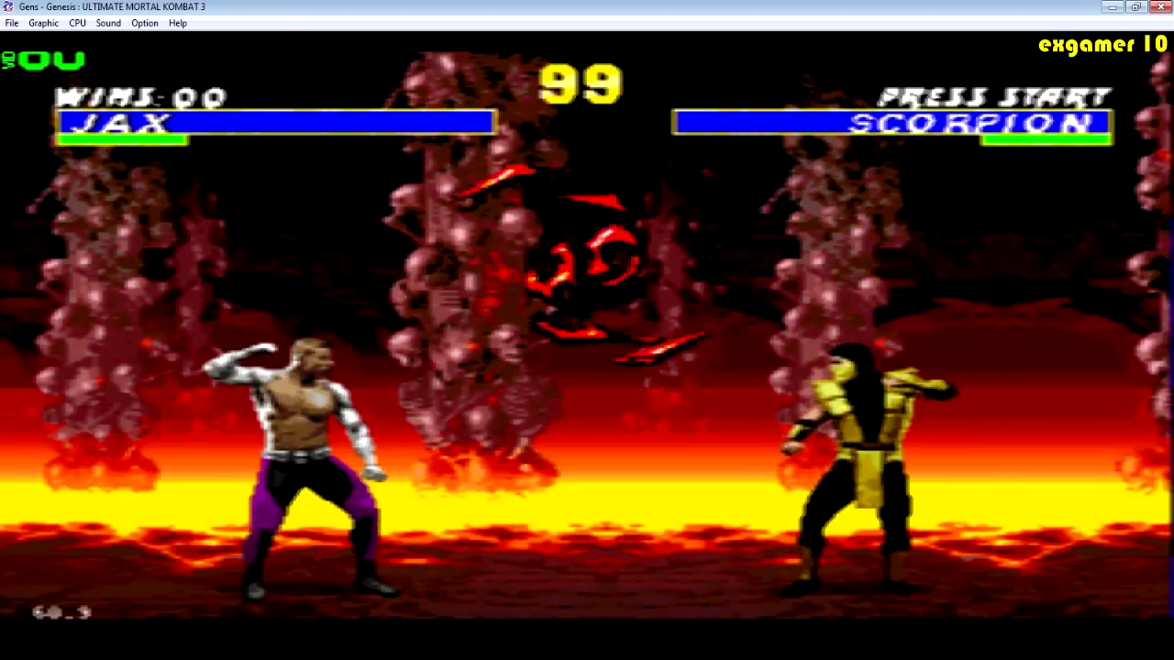
# Fight the first round against Scorpion as Jax, using kicks, punches and jump attacks.
pyautogui.press('Down')
pyautogui.press('d')
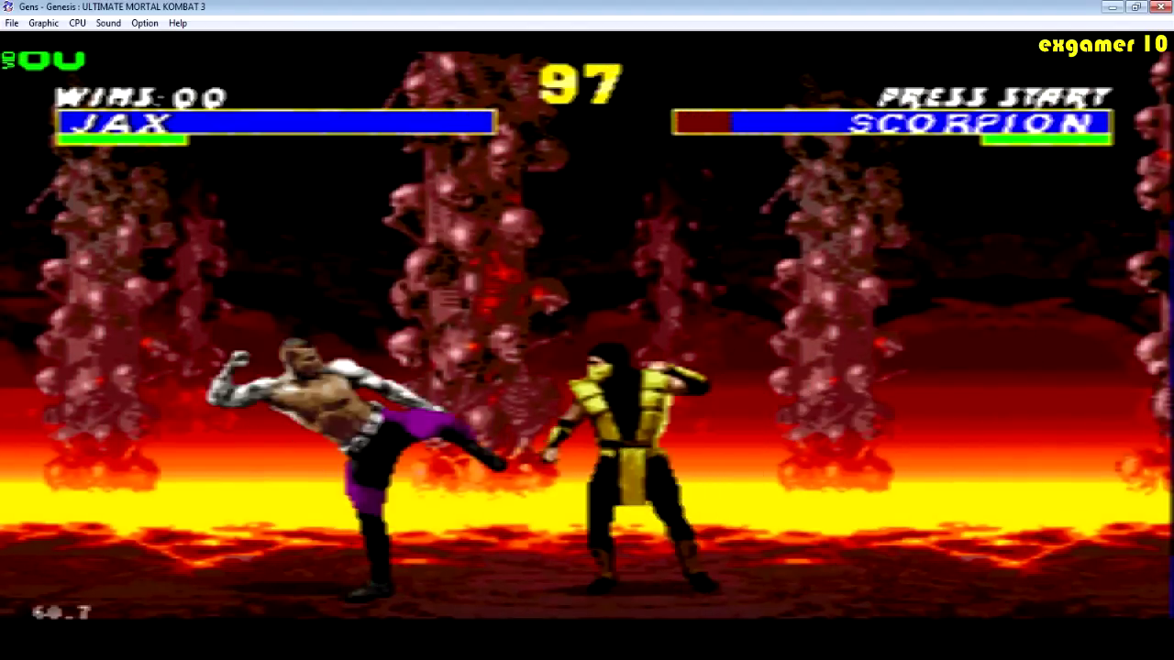
pyautogui.press('Right')
pyautogui.press('a')
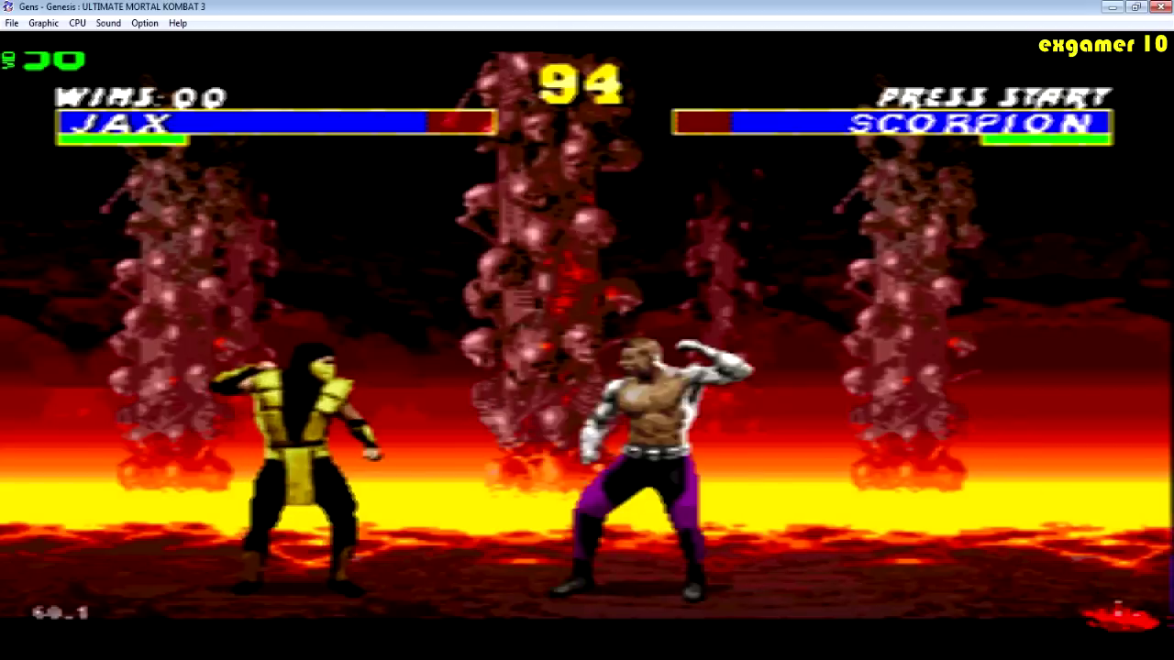
pyautogui.press('a')
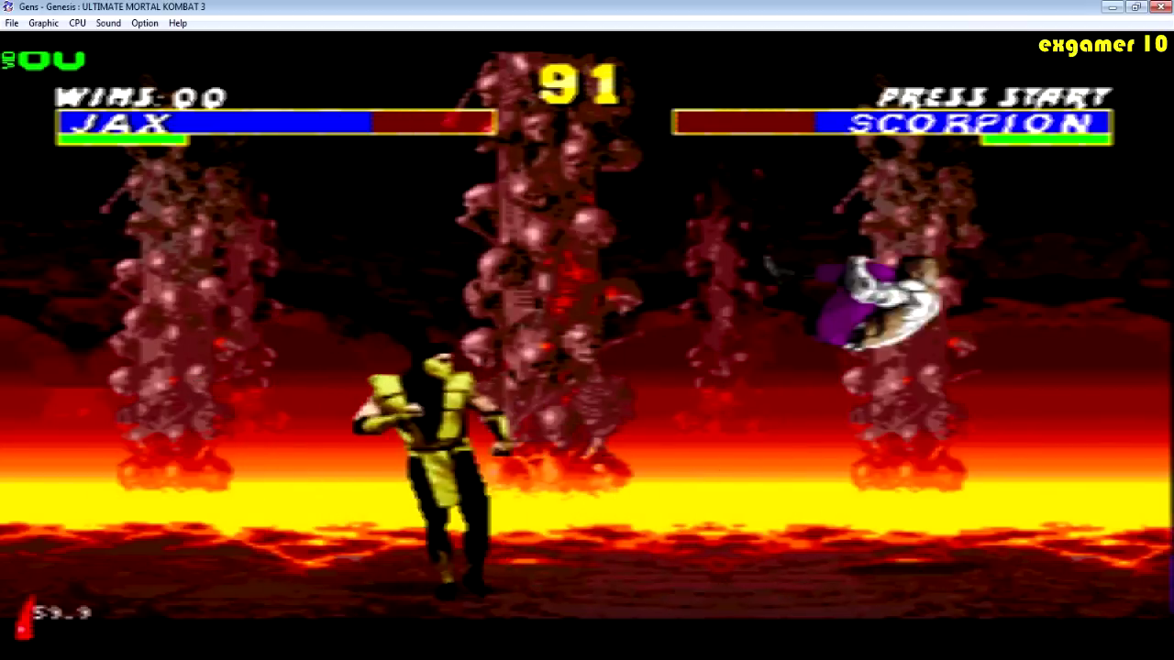
pyautogui.press('Right')
pyautogui.press('Left')
pyautogui.press('a')
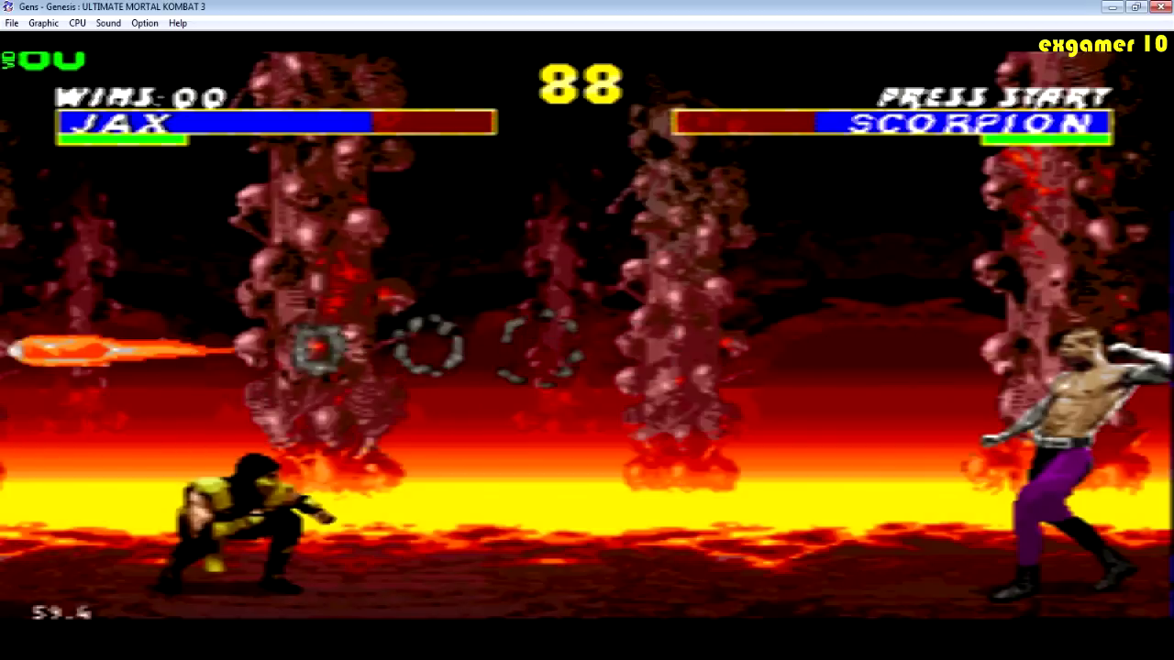
pyautogui.press('Left')
pyautogui.press('Up')
pyautogui.press('Left')
pyautogui.press('a')
pyautogui.press('Right')
pyautogui.press('a')
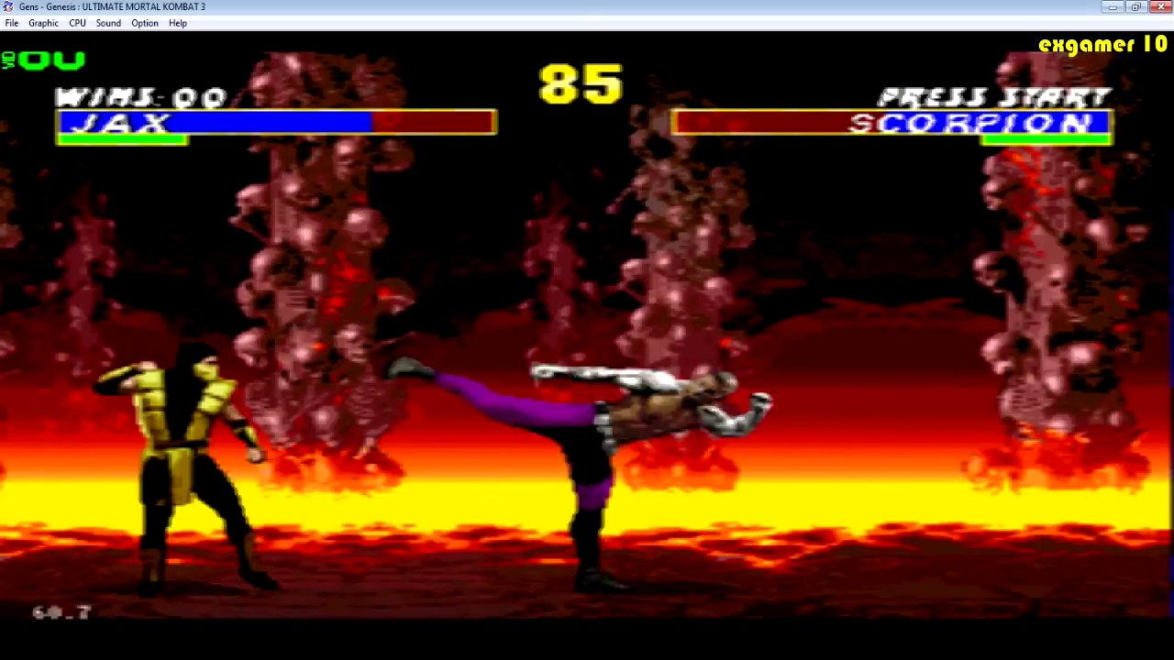
pyautogui.press('a')
pyautogui.press('Left')
pyautogui.press('a')
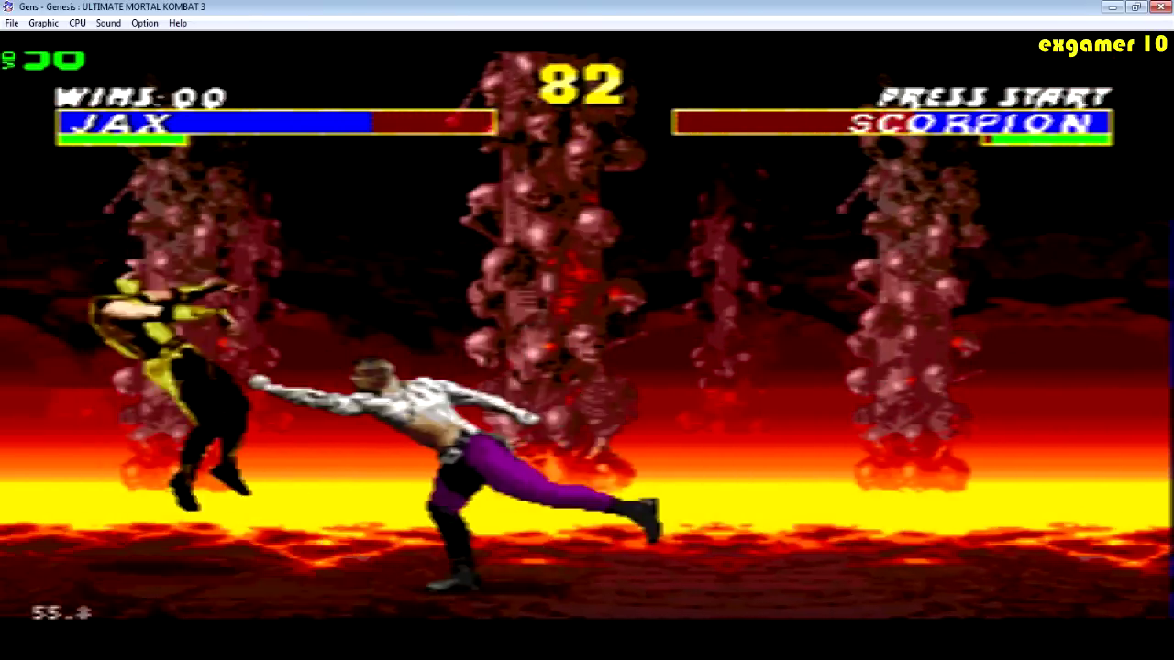
pyautogui.press('Up')
pyautogui.press('Left')
pyautogui.press('a')
pyautogui.press('Left')
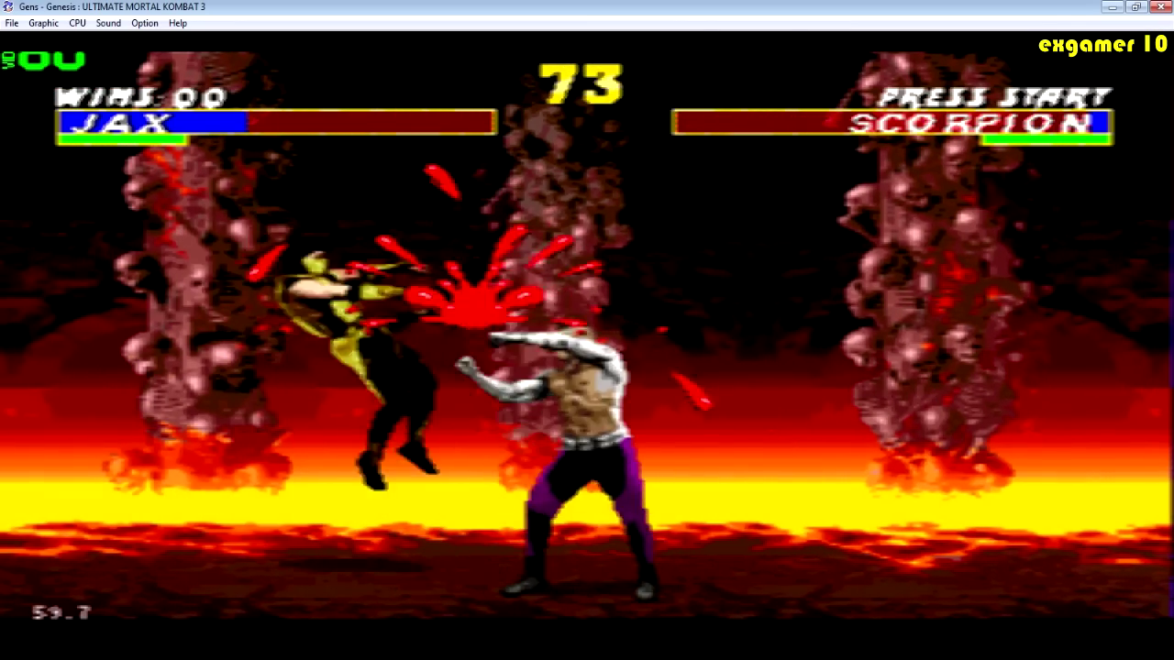
pyautogui.press('Up')
pyautogui.press('Left')
pyautogui.press('a')
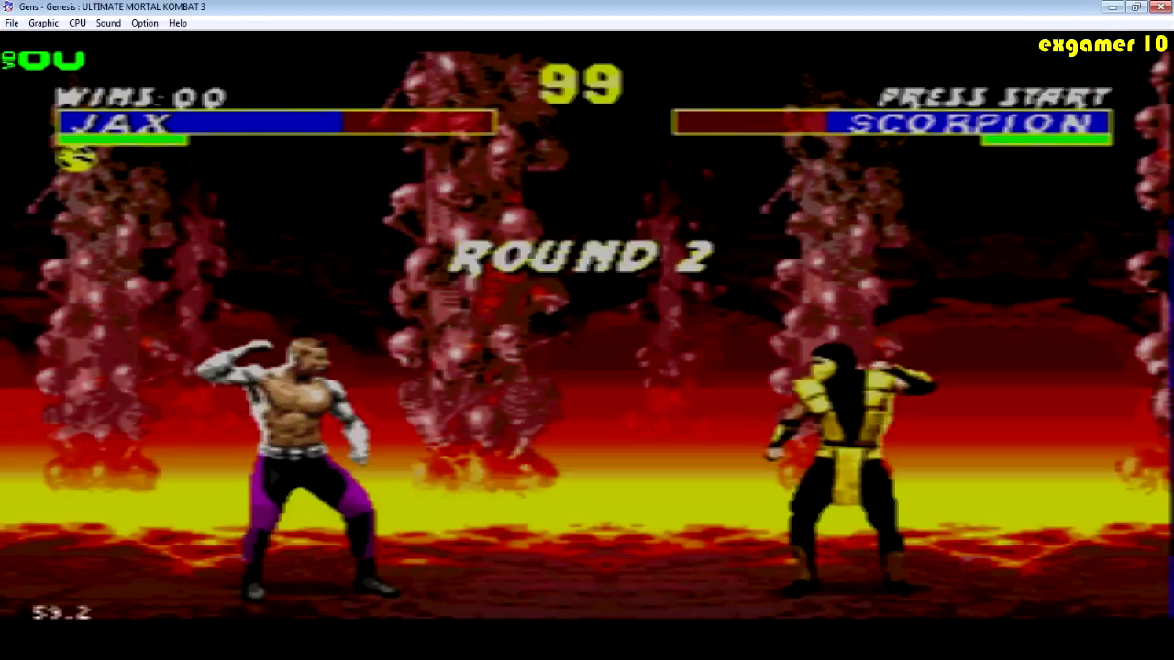
# Attack Scorpion in round 2 with repeated jump kicks towards him.
pyautogui.hotkey('Up', 'Right')
pyautogui.press('s')
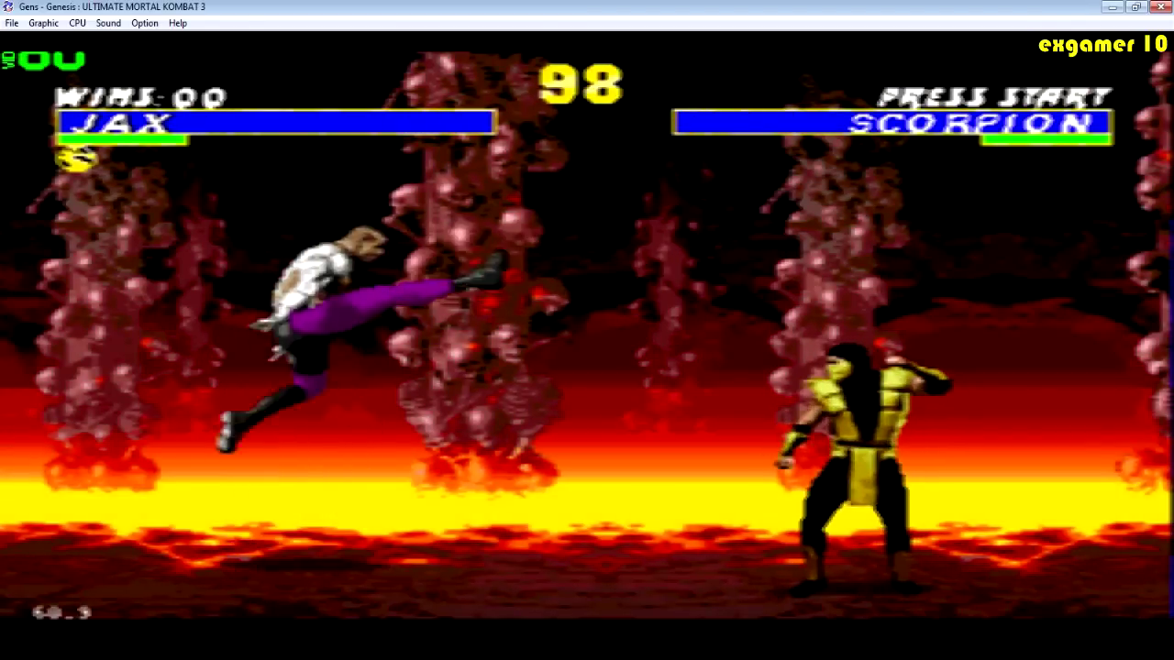
pyautogui.hotkey('Up', 'Right')
pyautogui.press('s')
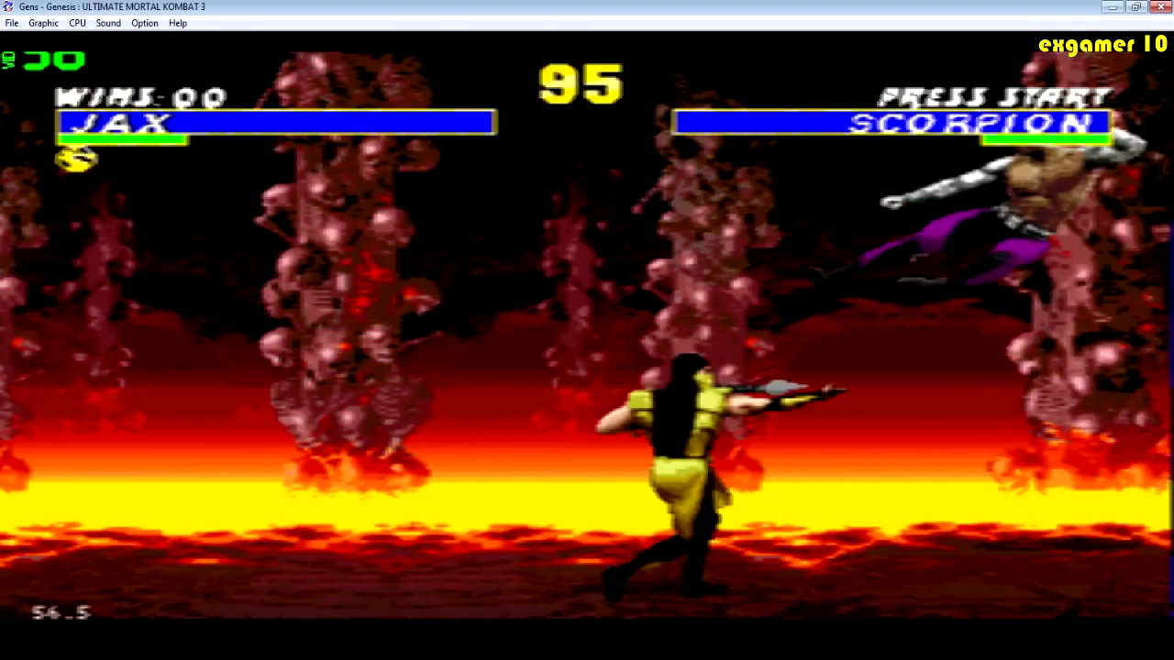
pyautogui.hotkey('Up', 'Left')
pyautogui.press('s')
pyautogui.hotkey('Up', 'Left')
pyautogui.press('s')
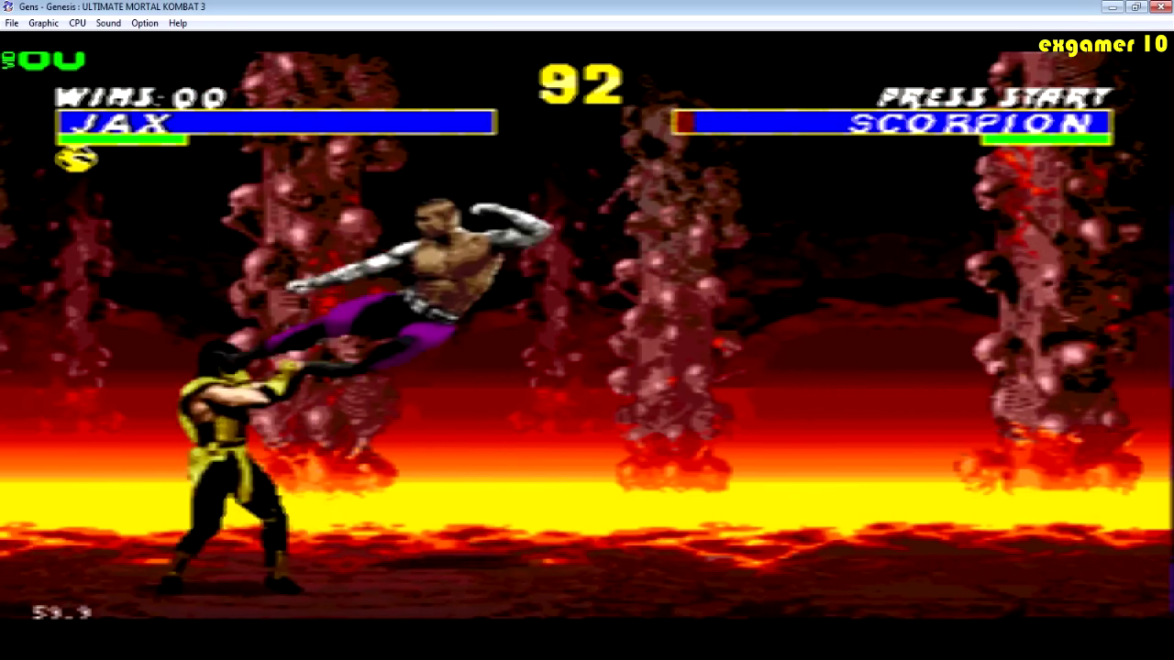
pyautogui.hotkey('Up', 'Left')
pyautogui.press('s')
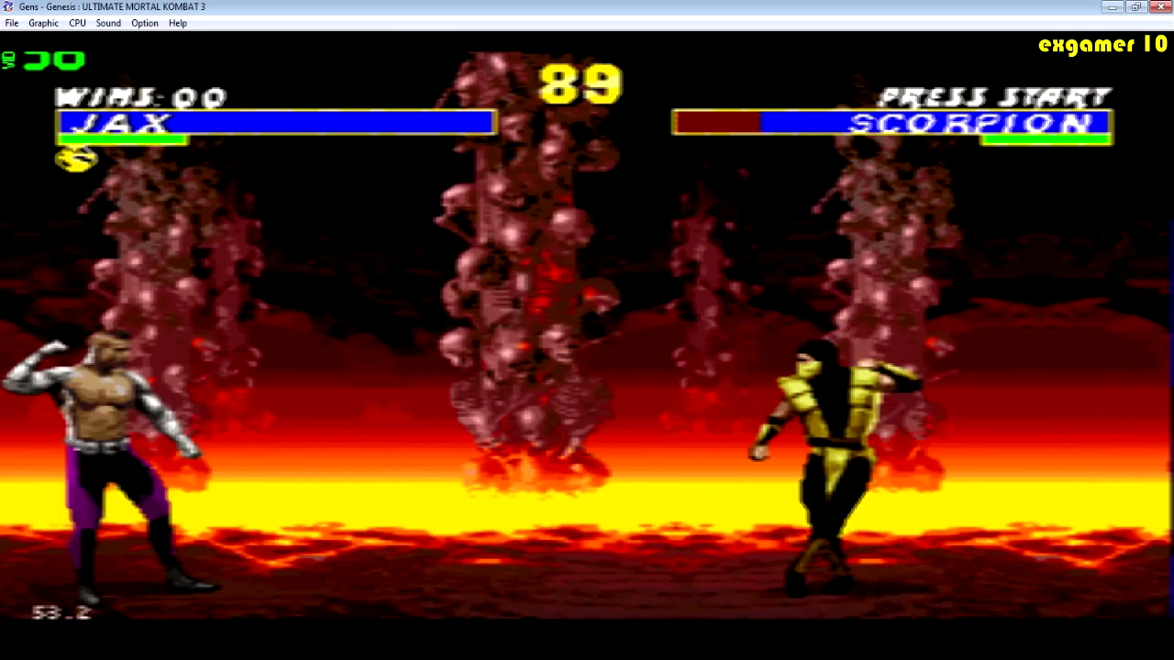